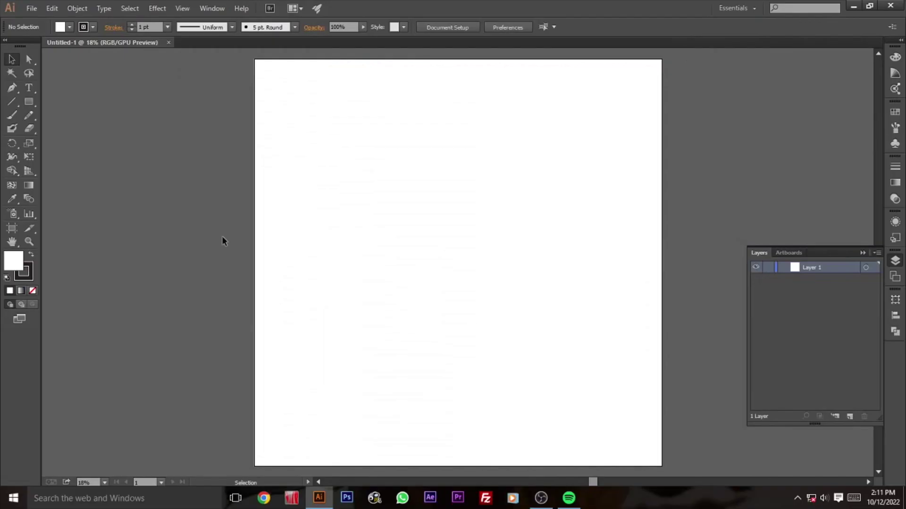
Step: Create a 4000 × 4000 px square with no outline
click(29, 101)
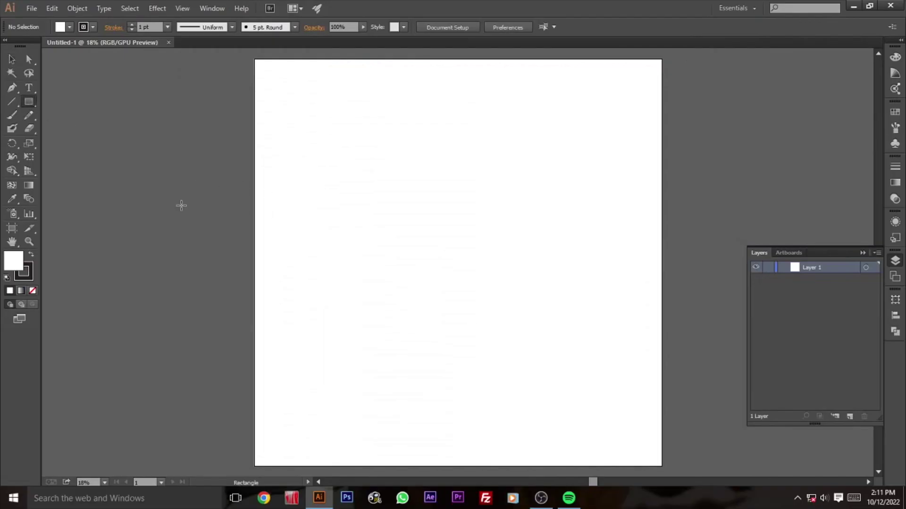
click(207, 203)
text(4000)
key(Tab)
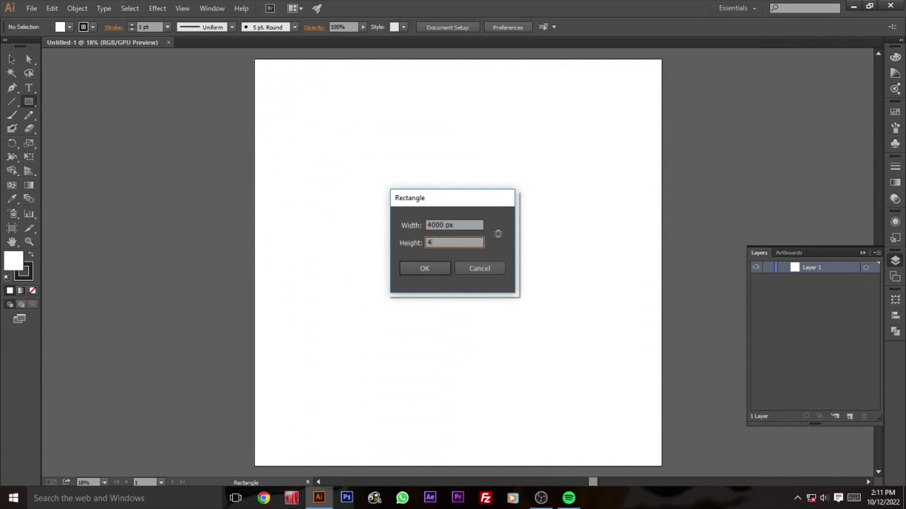
key(Return)
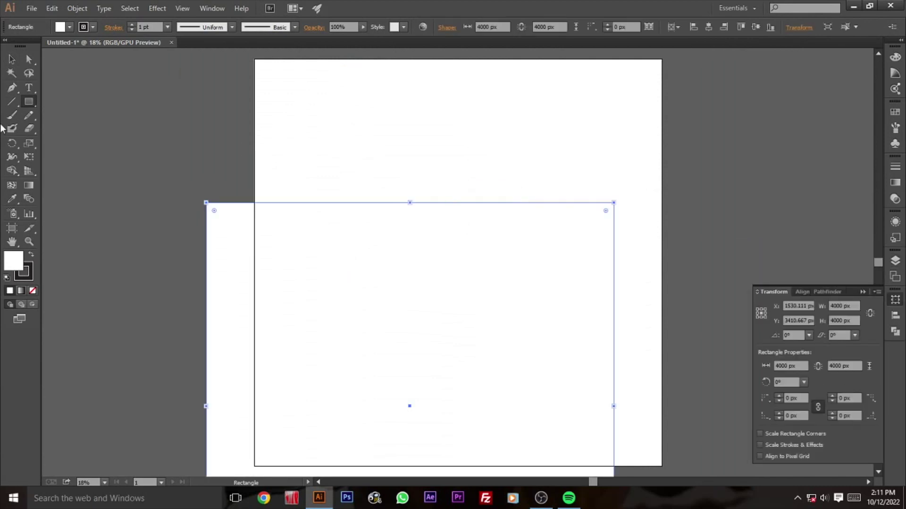
click(27, 280)
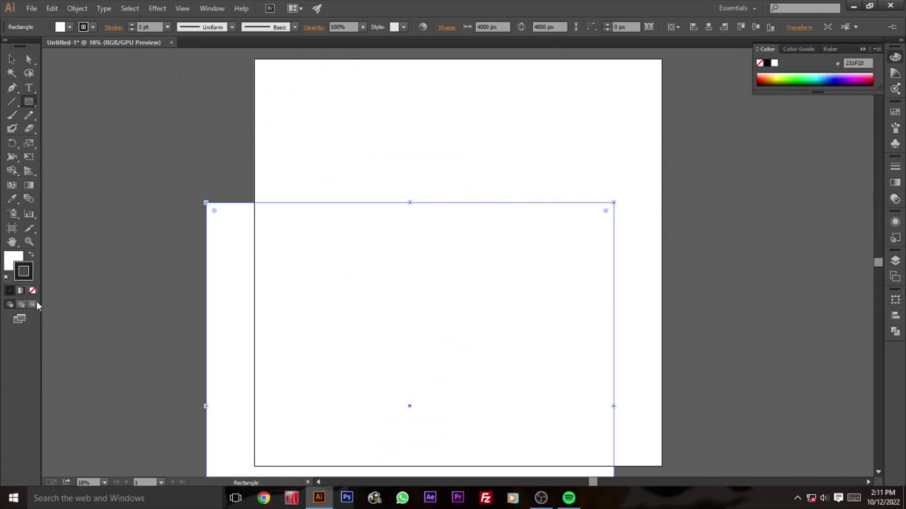
Step: Centre the white square horizontally and vertically on the artboard
click(13, 59)
click(693, 26)
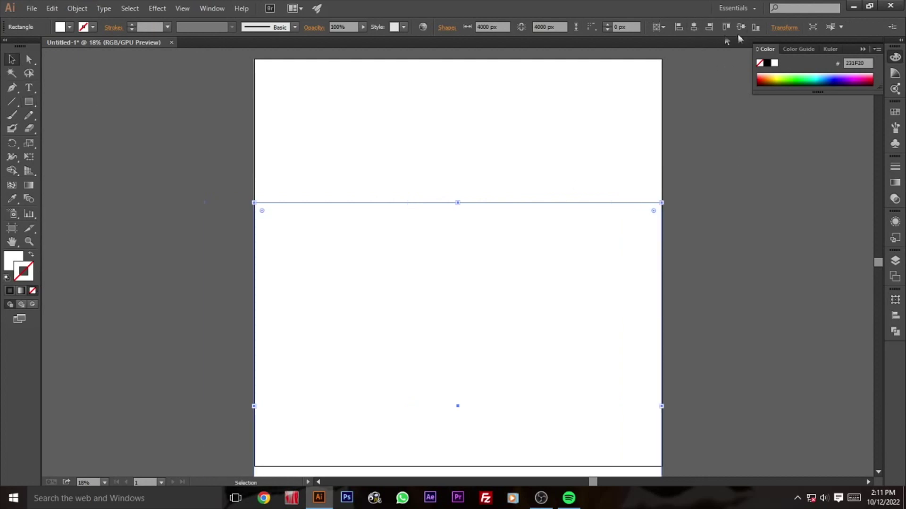
click(741, 27)
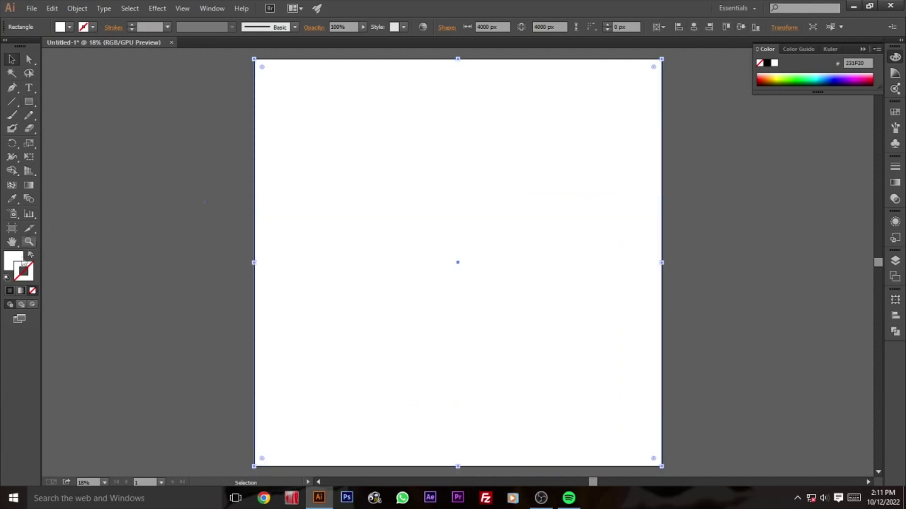
click(70, 27)
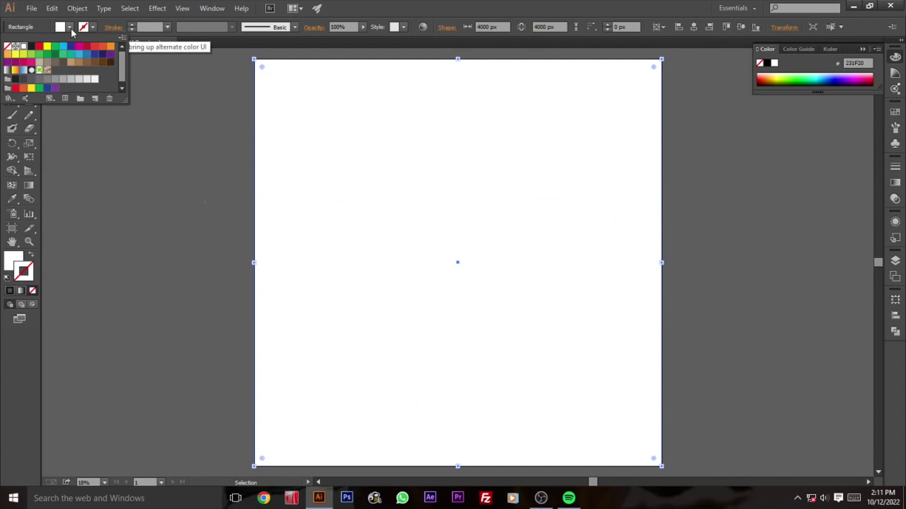
click(14, 262)
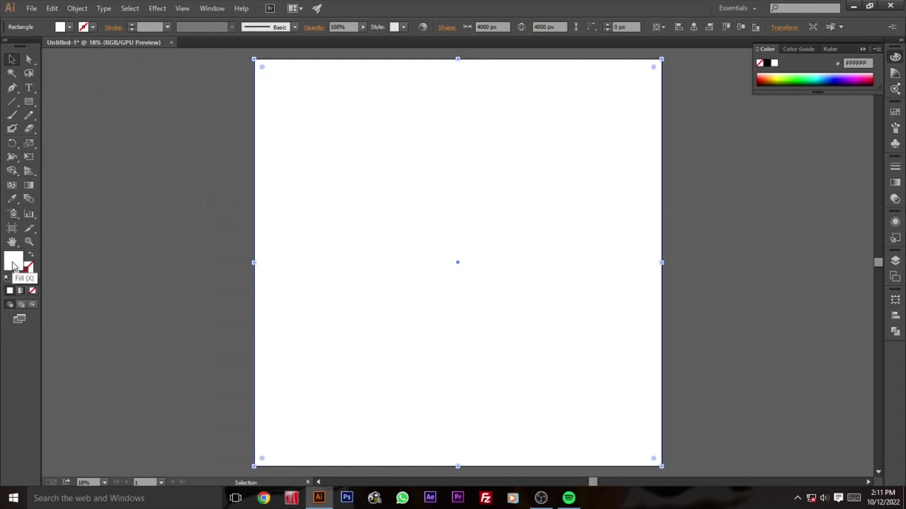
Step: Give the square a linear gradient starting red, with a new middle stop replacing the black end
click(894, 184)
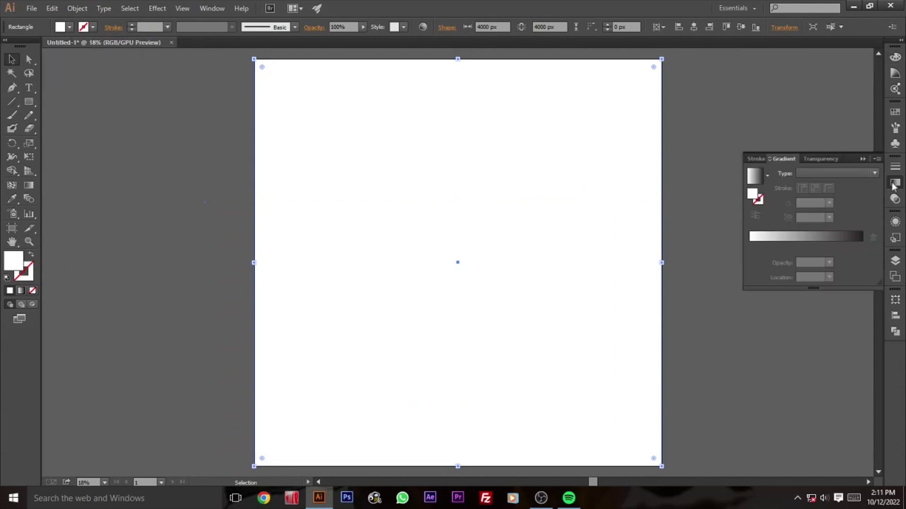
click(755, 239)
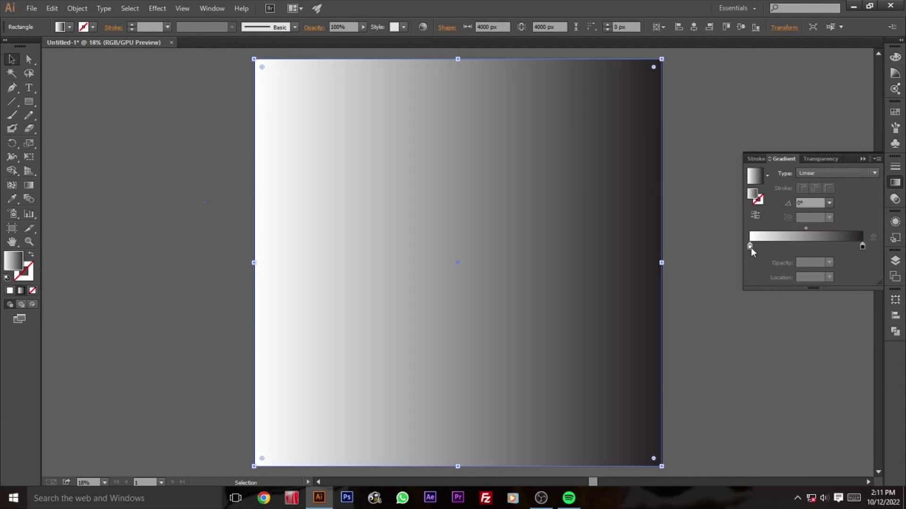
double_click(750, 249)
click(715, 307)
click(747, 281)
click(790, 246)
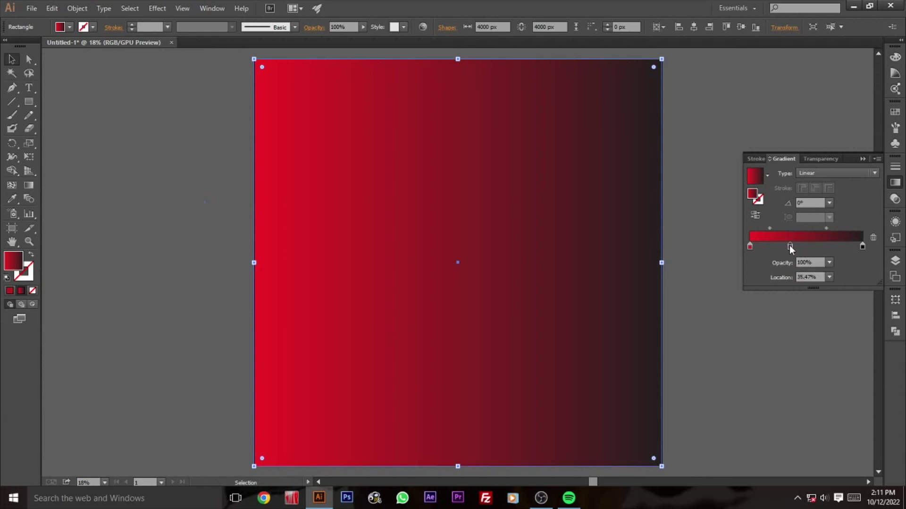
drag(863, 247, 802, 252)
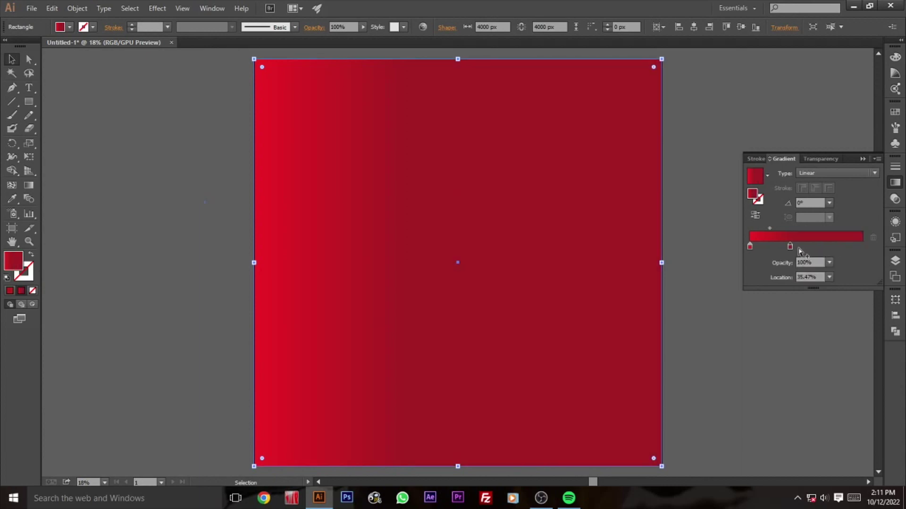
double_click(791, 247)
click(716, 285)
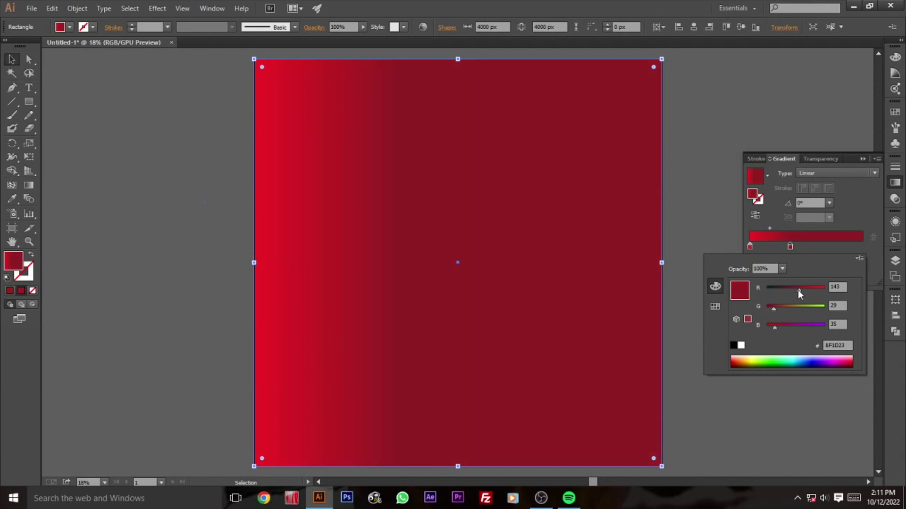
click(790, 247)
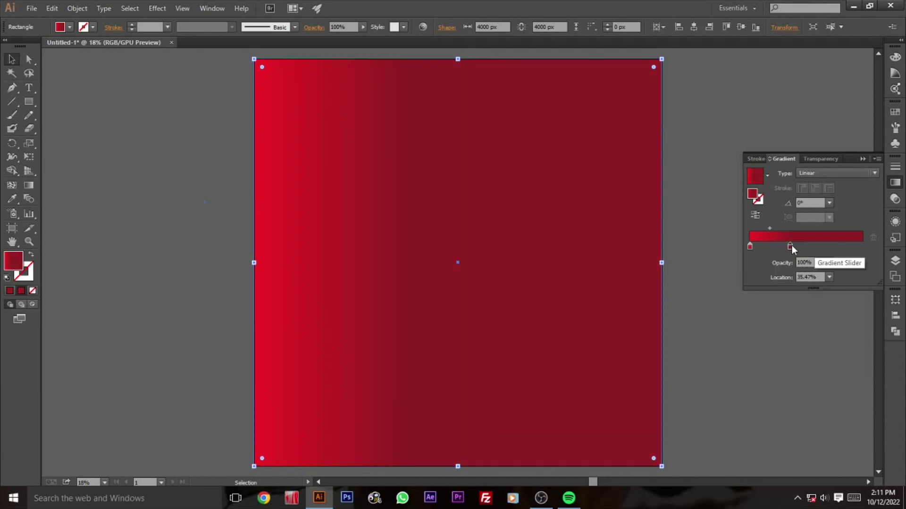
Step: Turn the starting stop orange and move the red stop to the gradient's centre
drag(790, 246, 862, 246)
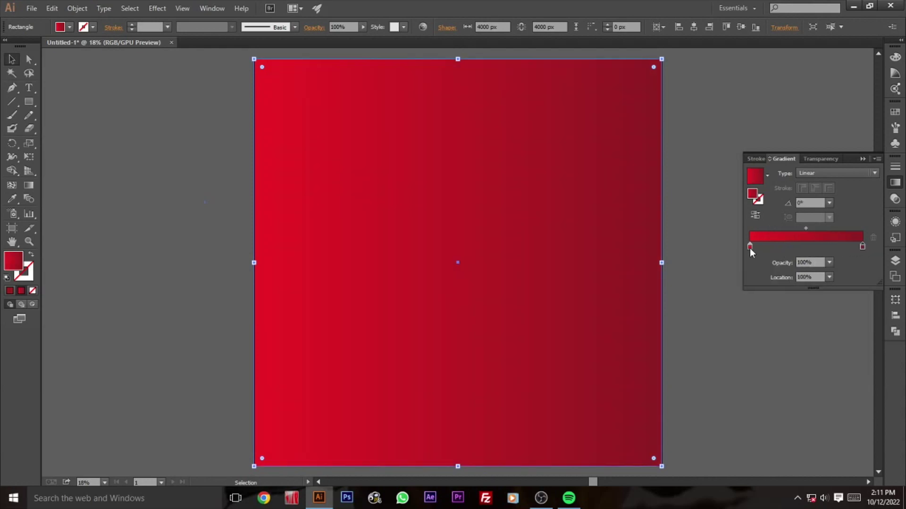
click(791, 246)
drag(750, 246, 754, 247)
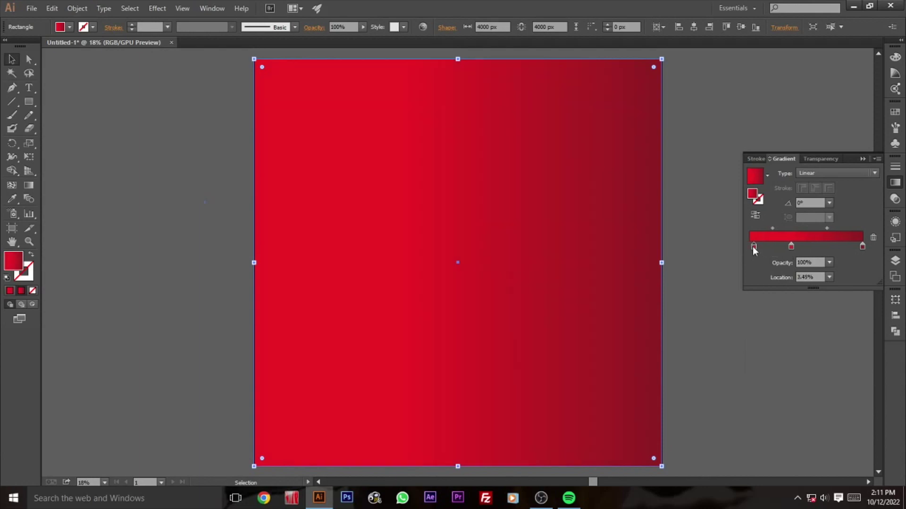
double_click(753, 248)
drag(792, 310, 789, 309)
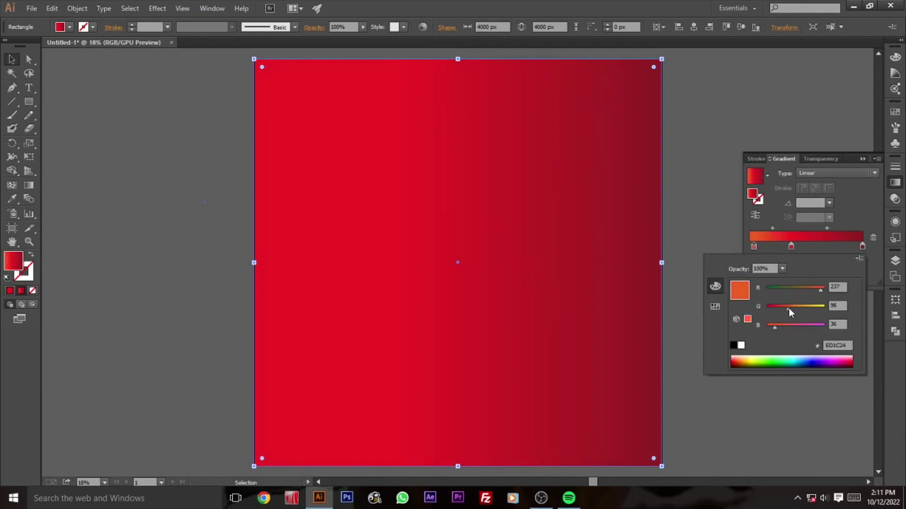
click(795, 251)
mouse_move(792, 246)
mouse_down()
mouse_move(808, 247)
mouse_move(750, 246)
mouse_up()
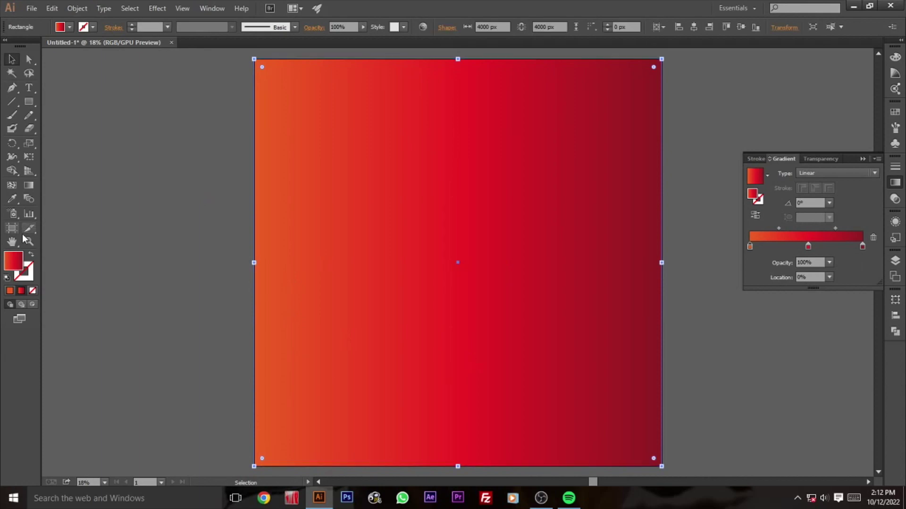
Step: Run the gradient vertically from the top to the bottom of the square, then deselect it
click(29, 185)
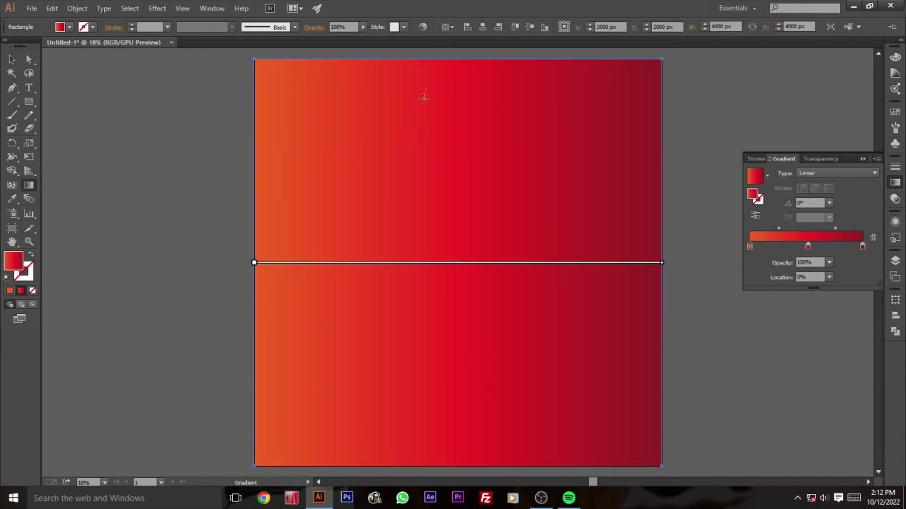
drag(442, 64, 443, 466)
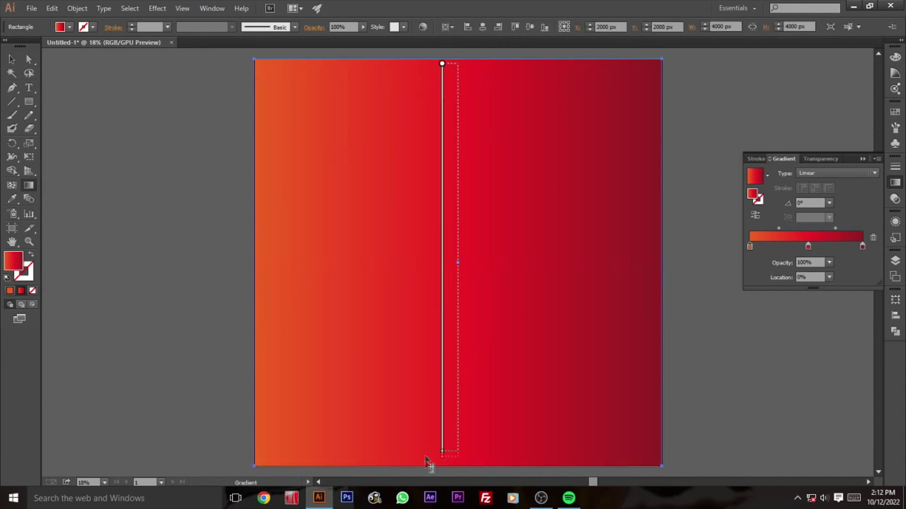
key(ctrl+shift+a)
key(b)
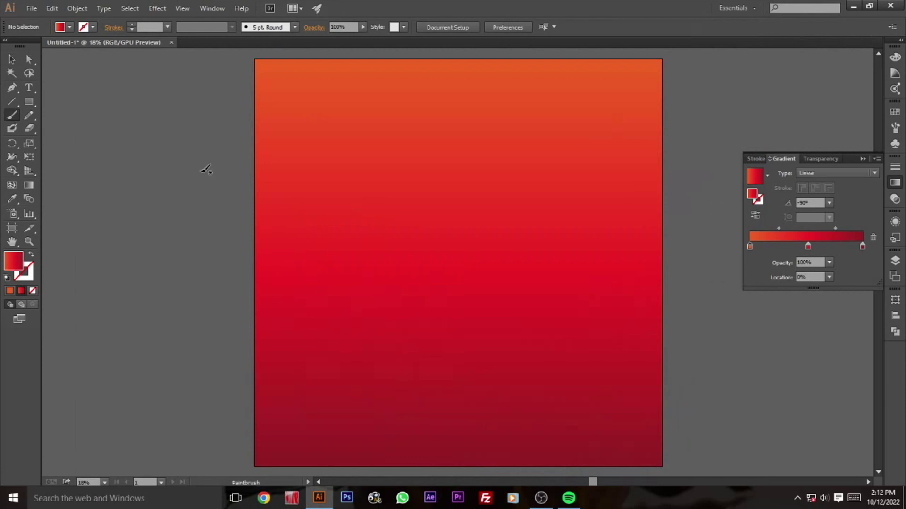
key(ctrl+plus)
key(ctrl+plus)
Step: Paint a rounded heart-like outline left of the artboard and smooth its bottom curve
drag(188, 201, 408, 263)
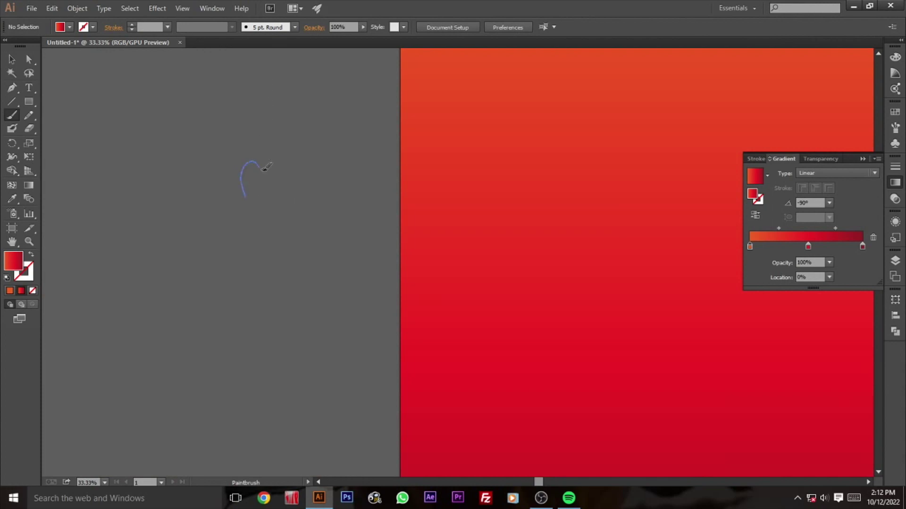
drag(262, 197, 247, 196)
drag(29, 115, 70, 126)
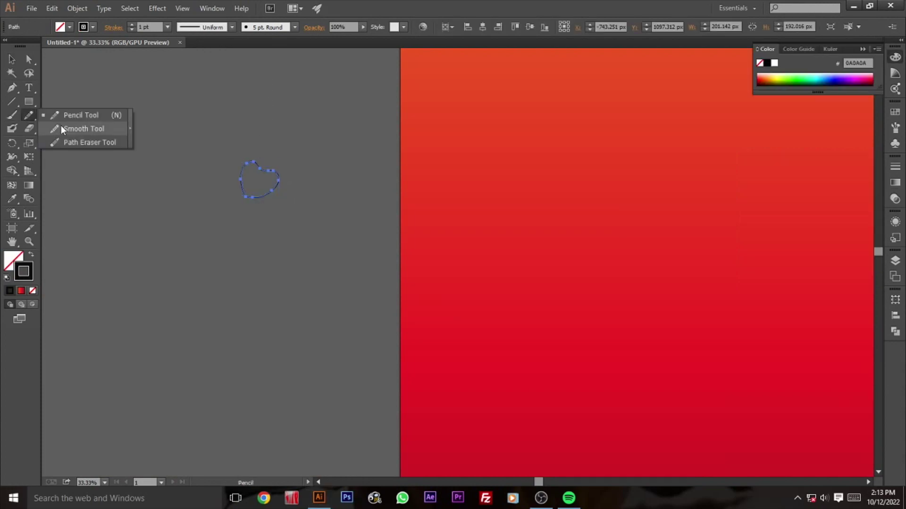
drag(246, 196, 274, 190)
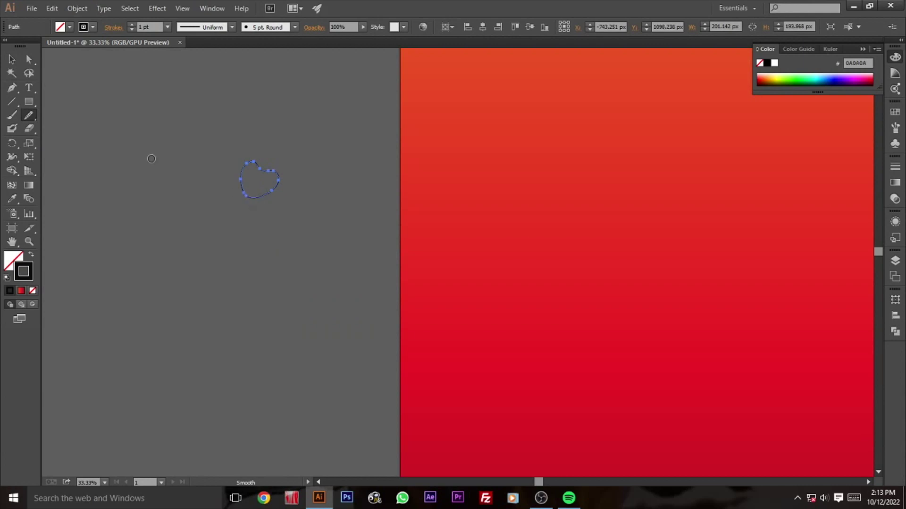
click(18, 60)
click(156, 127)
Step: Fill the shape with solid orange #F27F20 instead of a stroke
key(ctrl+a)
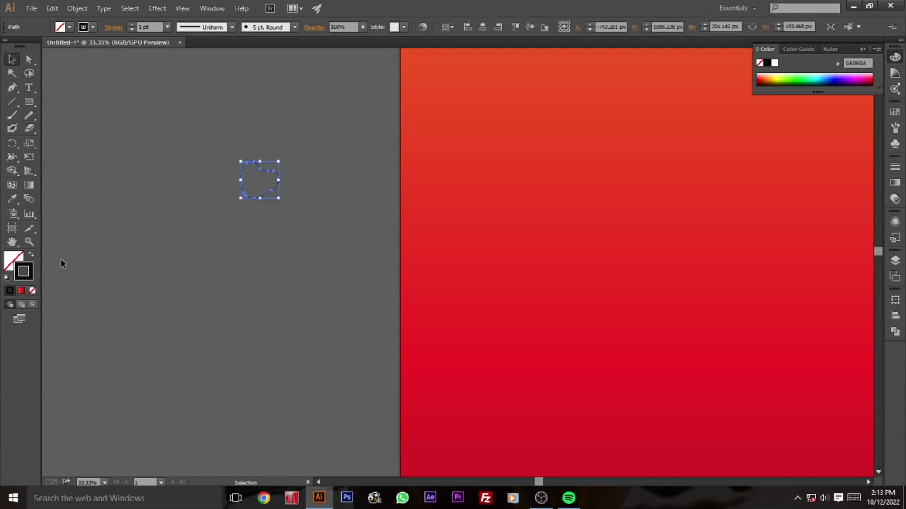
click(32, 255)
double_click(14, 262)
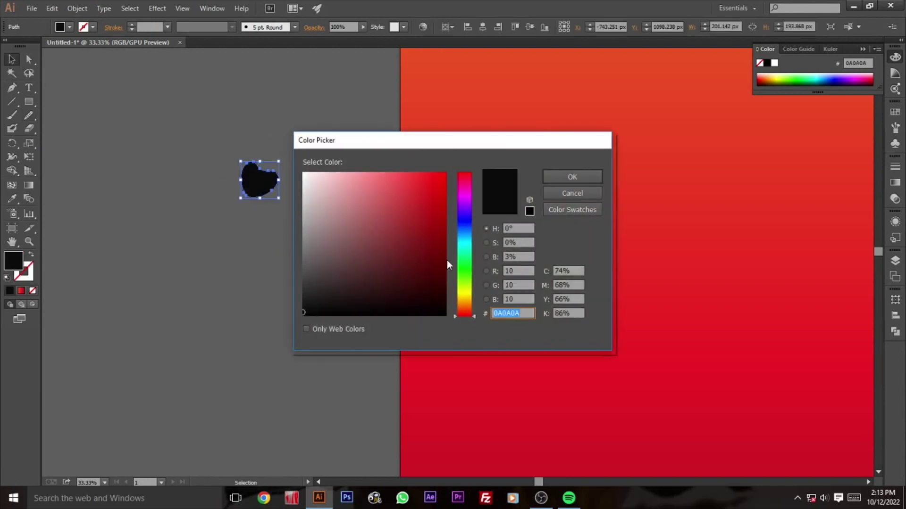
click(465, 297)
drag(465, 299, 465, 306)
drag(445, 211, 427, 180)
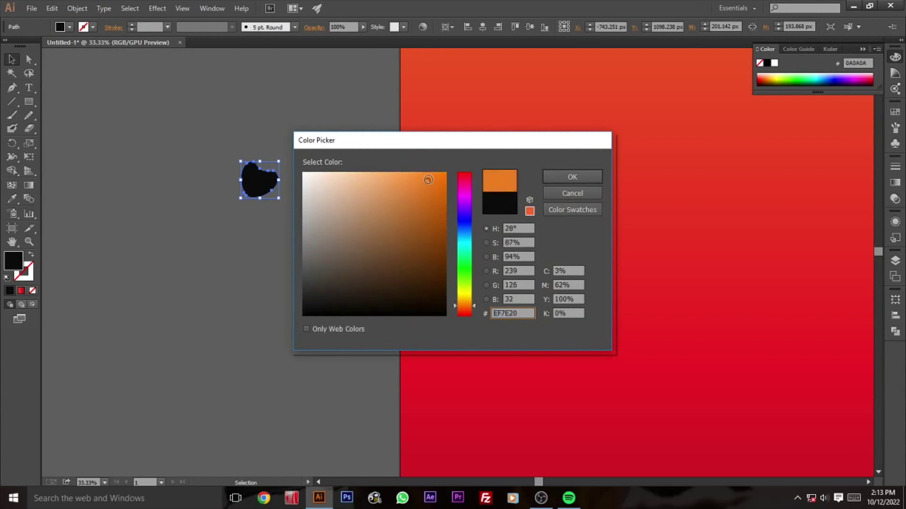
key(Return)
click(250, 137)
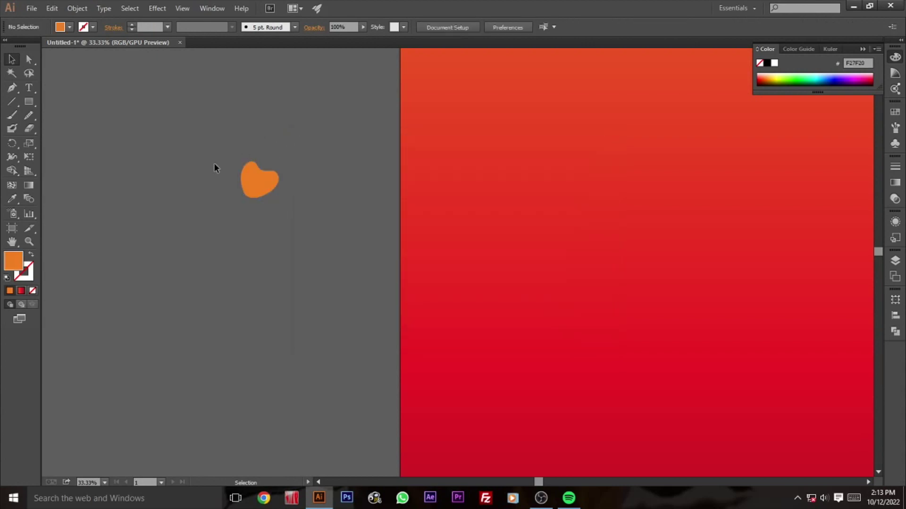
key(b)
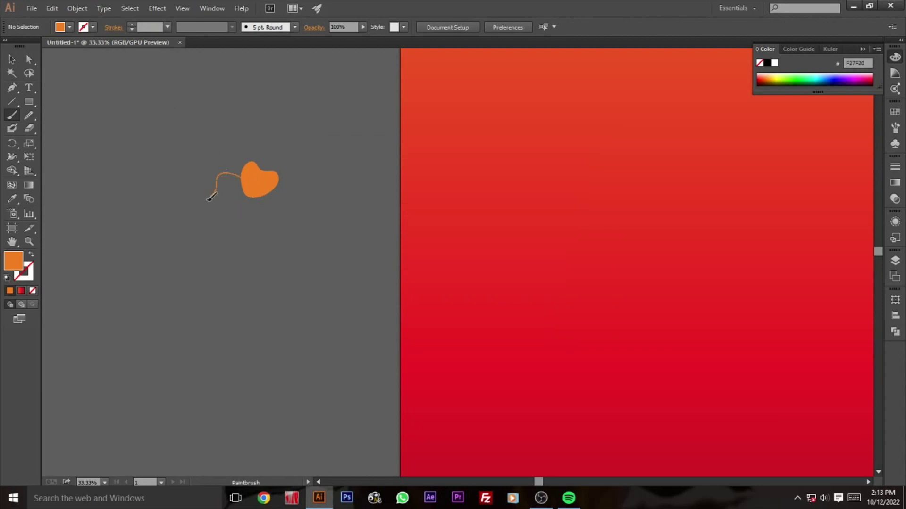
Step: Sketch unfilled orange petal outlines around the blob, then select the top-left petal
key(shift+x)
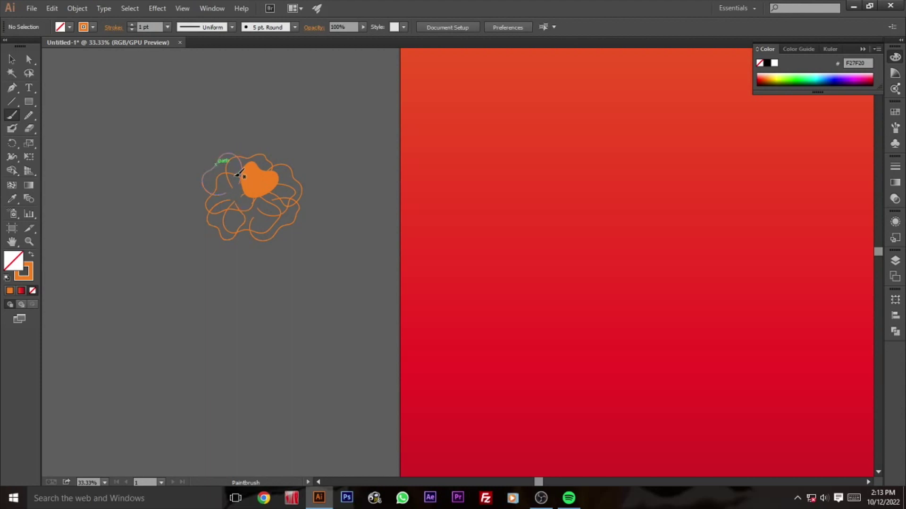
key(v)
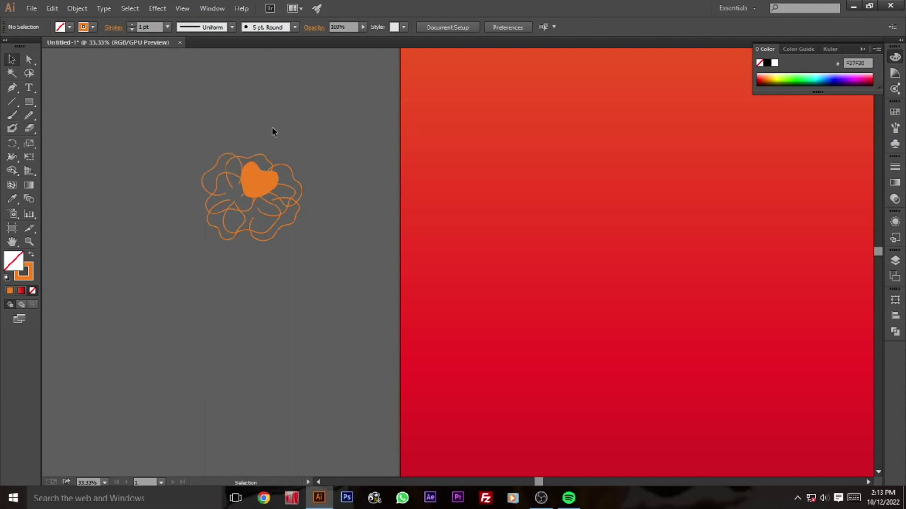
click(233, 153)
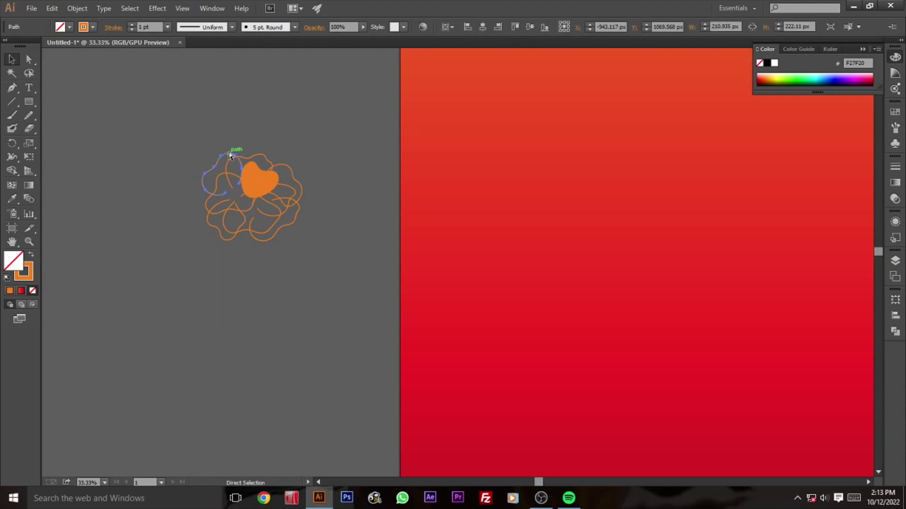
Step: Fill the top-left petal with a brighter orange
click(32, 255)
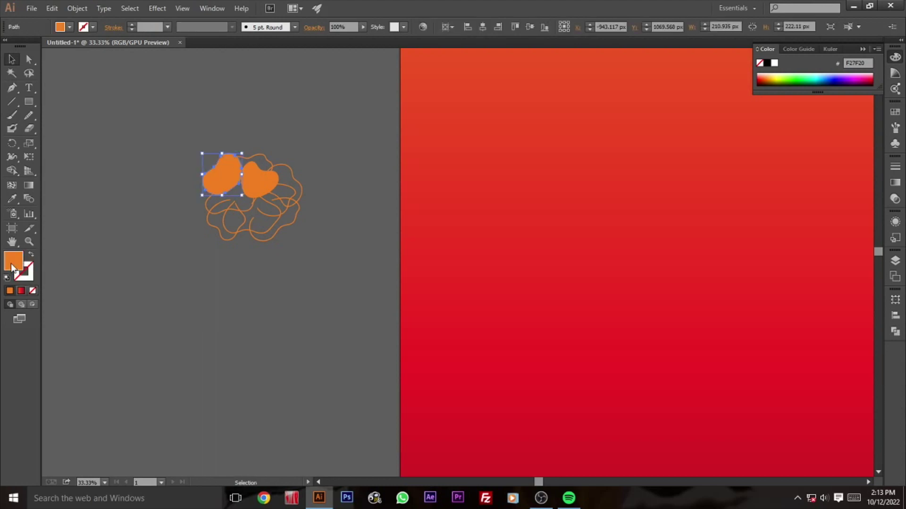
double_click(13, 261)
drag(464, 309, 464, 307)
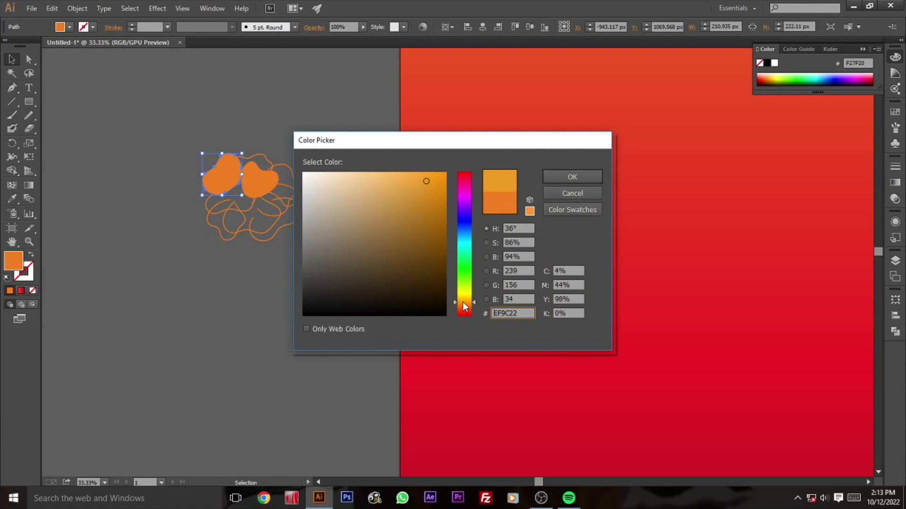
drag(438, 193, 439, 172)
click(572, 177)
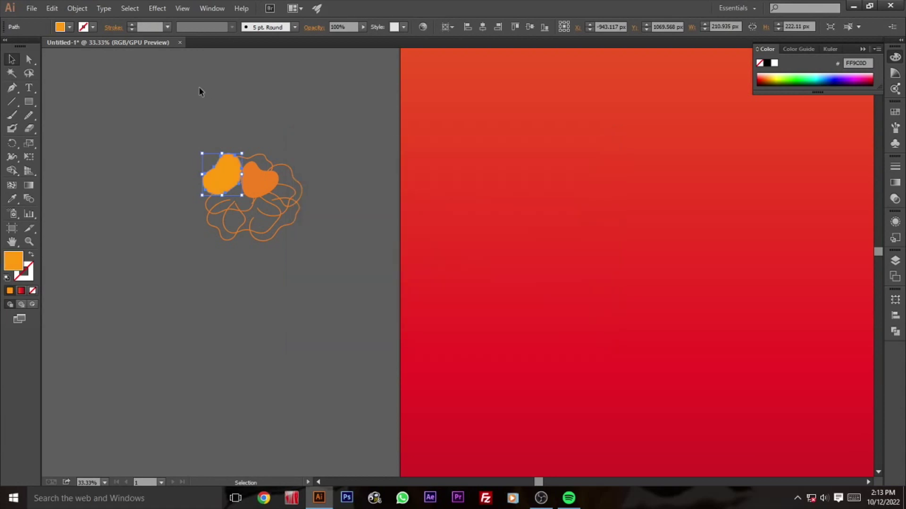
click(199, 86)
Step: Join the top petal's open ends and fill it bright yellow
click(266, 156)
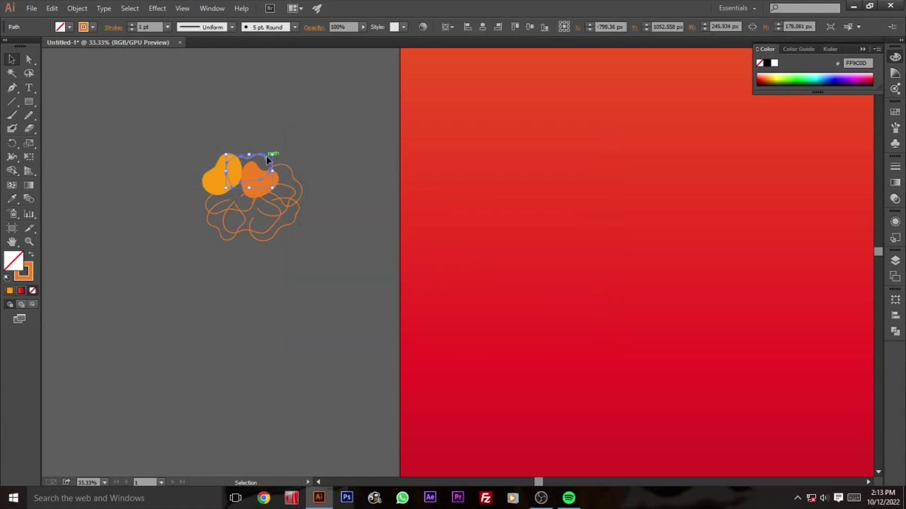
key(a)
right_click(267, 159)
click(306, 236)
key(v)
click(31, 255)
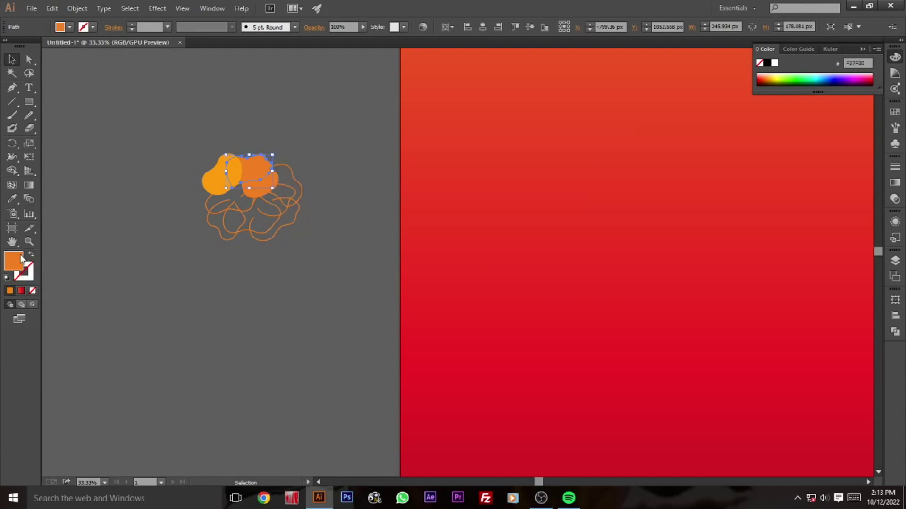
double_click(13, 260)
drag(467, 306, 465, 299)
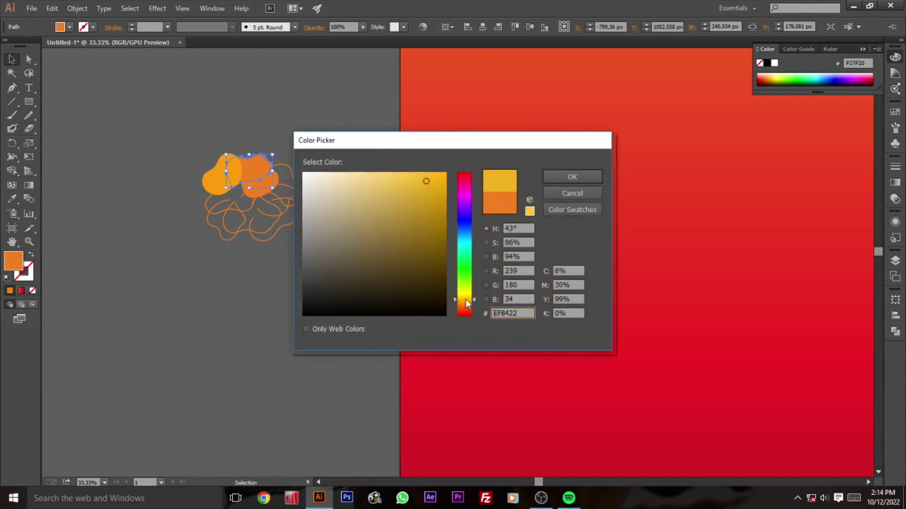
click(435, 176)
click(557, 179)
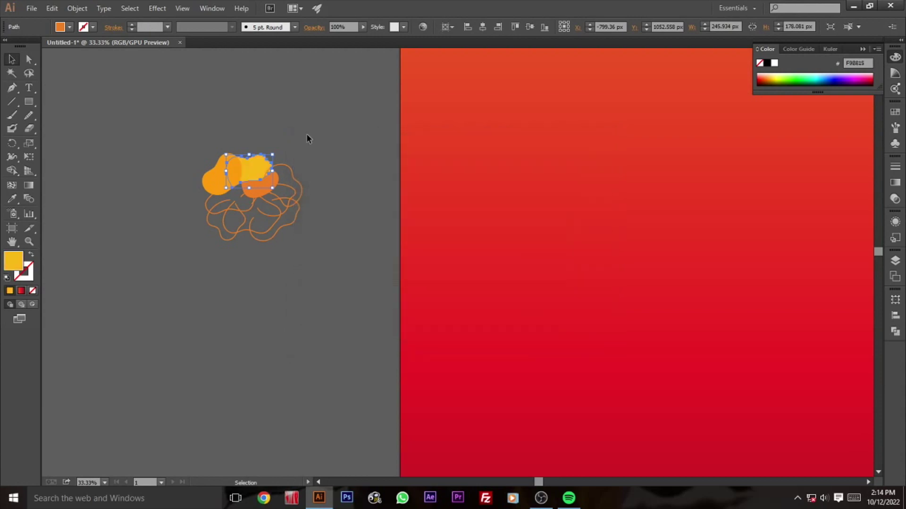
click(304, 193)
Step: Fill the right petal vivid orange and the left petal yellow-orange
click(283, 168)
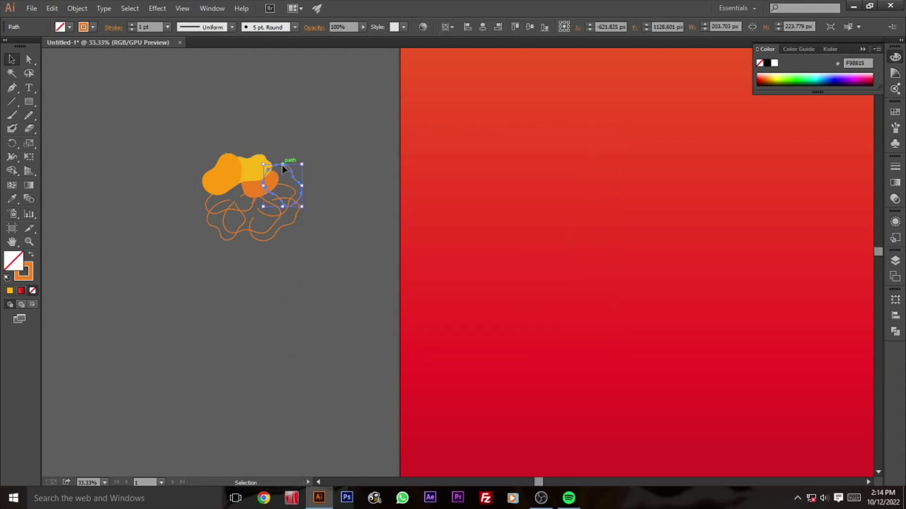
click(32, 256)
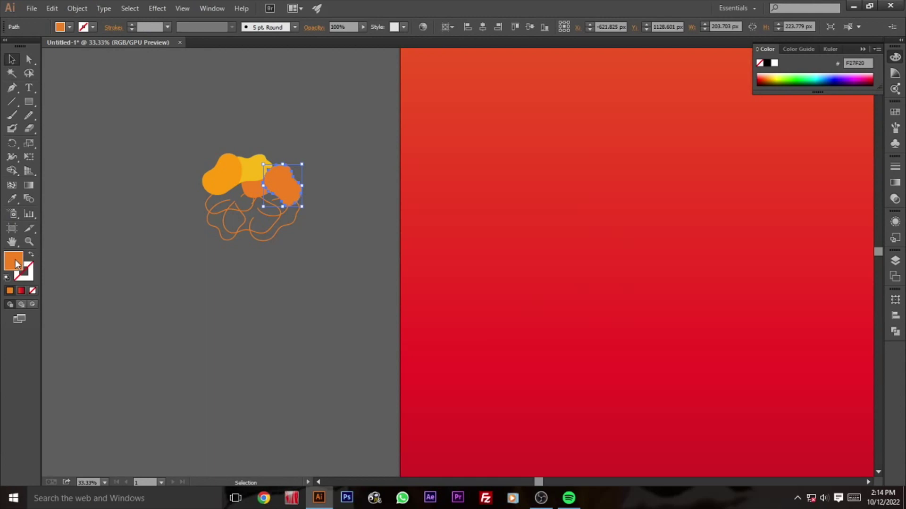
double_click(13, 260)
drag(440, 243, 427, 173)
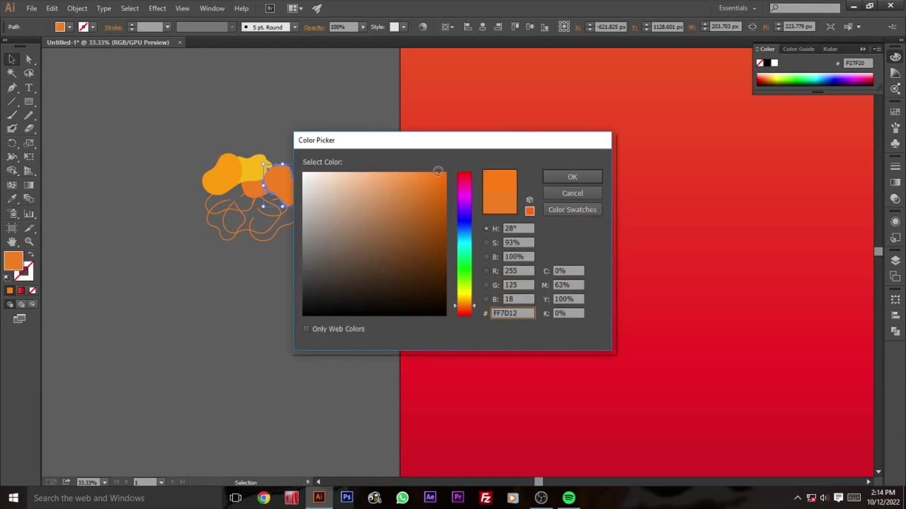
click(572, 177)
click(297, 147)
click(203, 203)
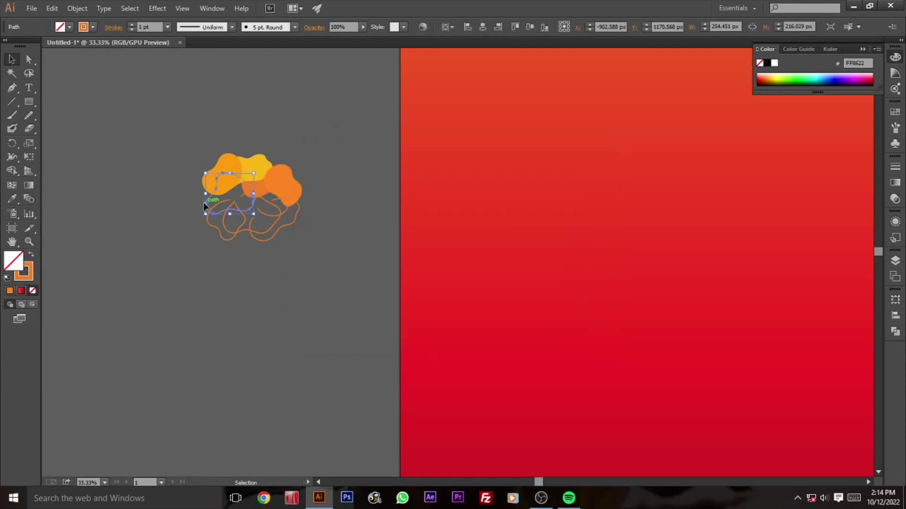
click(32, 256)
double_click(13, 261)
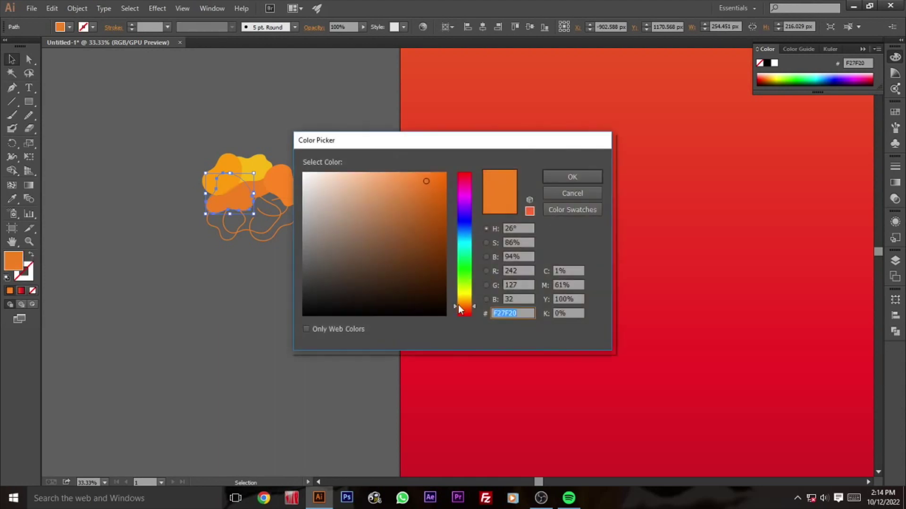
drag(464, 307, 467, 301)
click(568, 177)
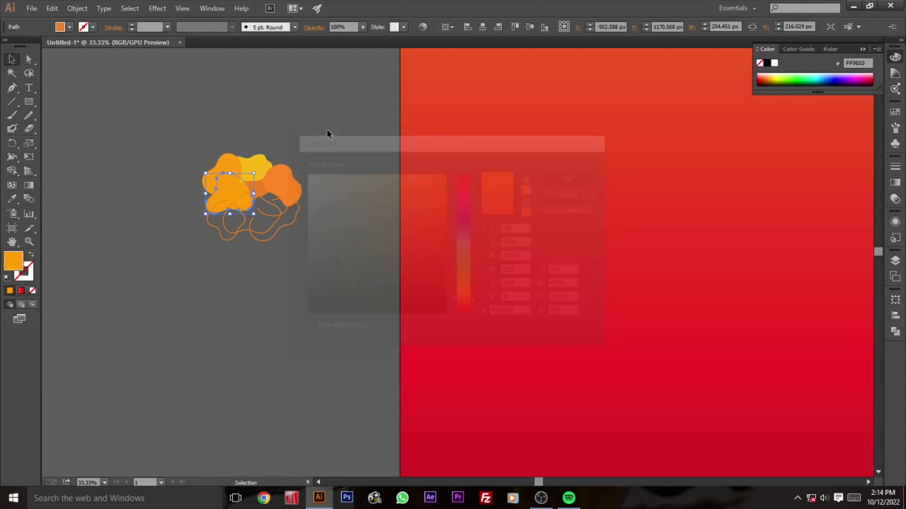
Step: Fill the lower-left petal yellow-orange and the lower-right petal deep orange F9710D
click(208, 236)
click(32, 255)
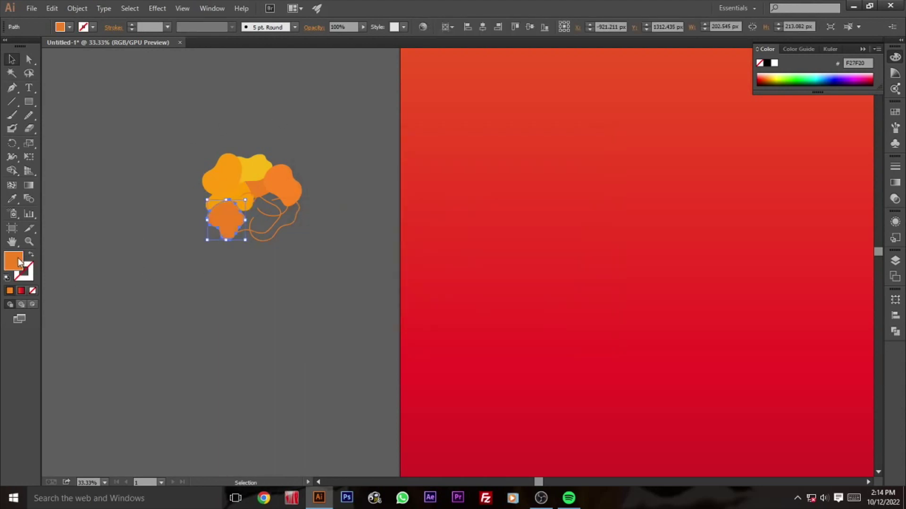
double_click(13, 261)
drag(465, 307, 467, 301)
click(444, 174)
click(552, 177)
click(212, 202)
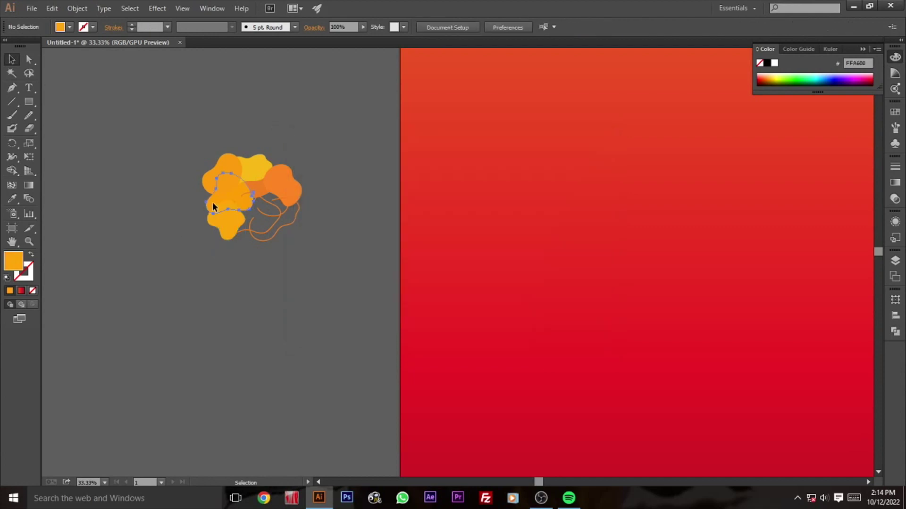
click(177, 246)
click(293, 220)
click(31, 255)
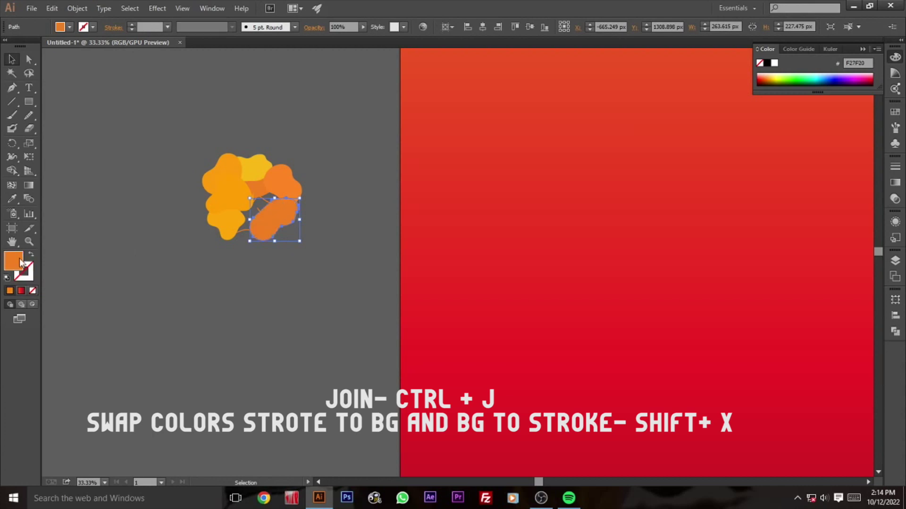
double_click(13, 261)
click(439, 176)
click(558, 178)
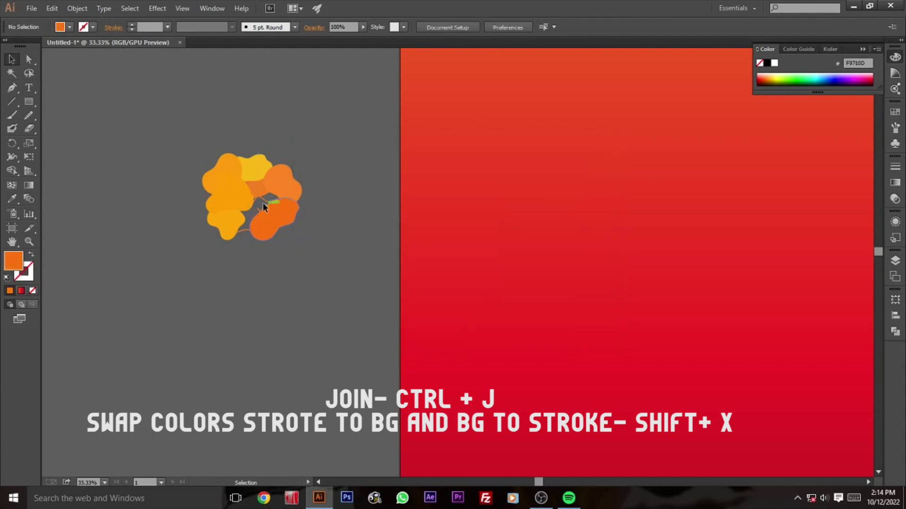
Step: Fill the central petal a yellower orange and eyedrop the darker orange onto another petal
click(264, 202)
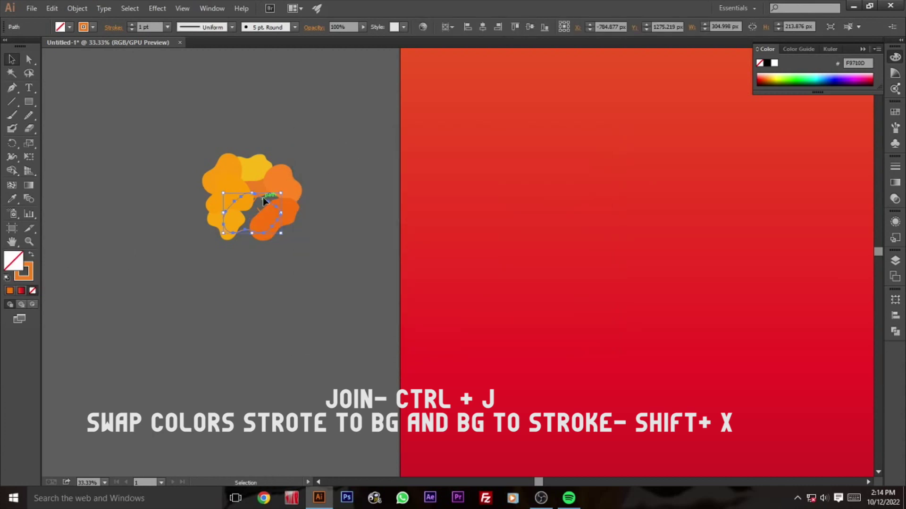
click(31, 255)
double_click(13, 260)
click(465, 303)
click(443, 170)
click(571, 177)
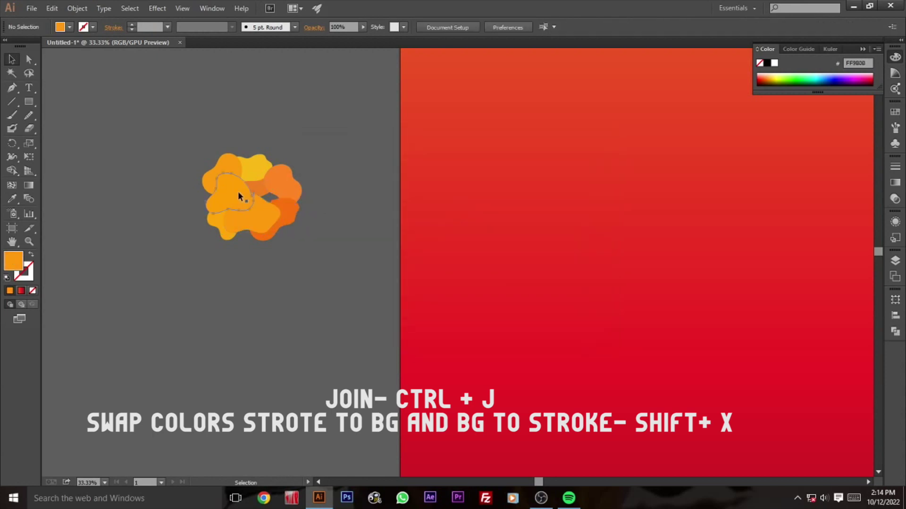
click(237, 193)
key(i)
click(297, 200)
key(v)
Step: Move the bottom-right petal further into the cluster and reshape a petal's anchor
click(257, 195)
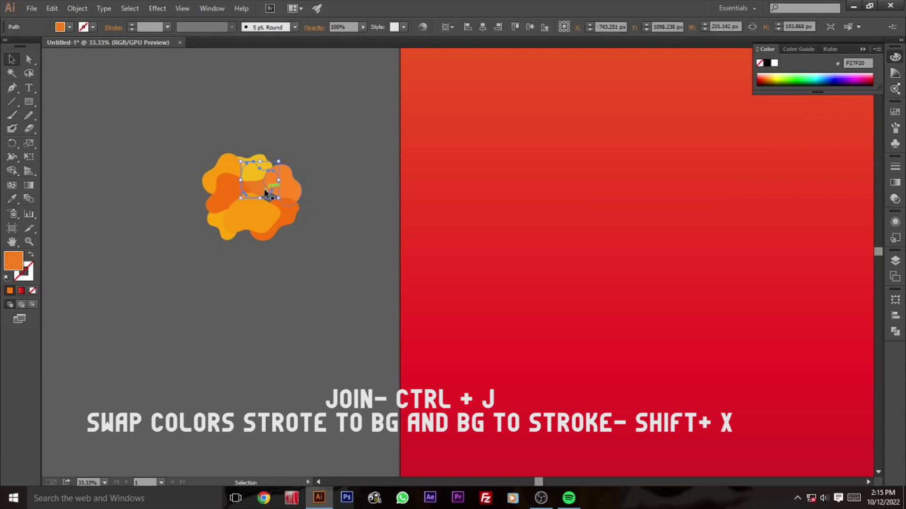
click(291, 287)
click(228, 208)
click(278, 246)
drag(290, 213, 286, 222)
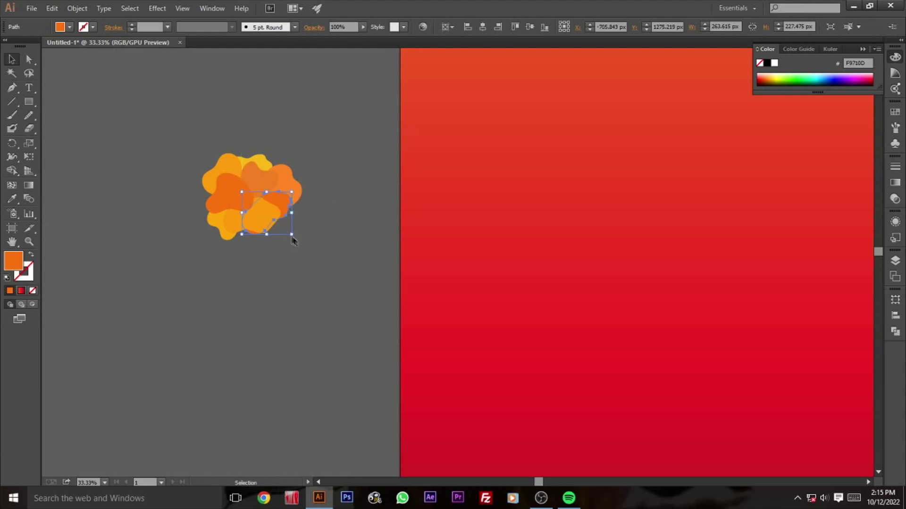
key(a)
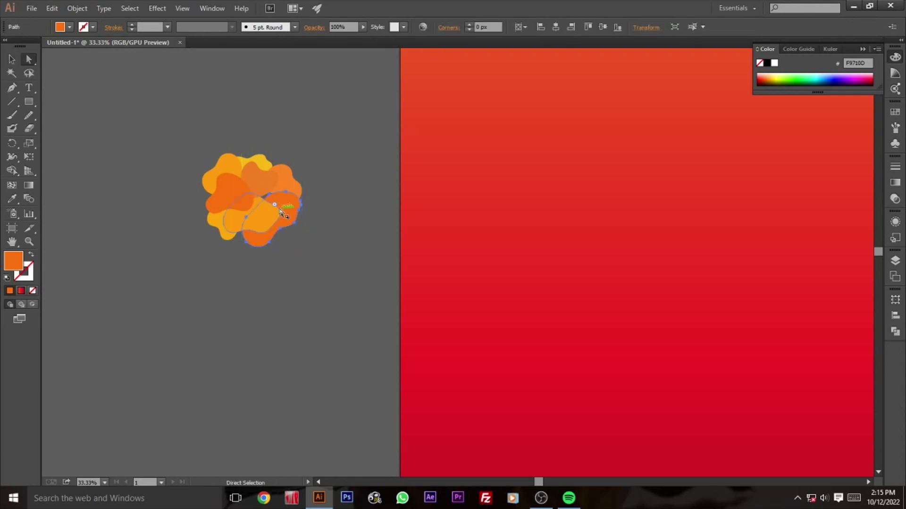
drag(283, 203, 246, 210)
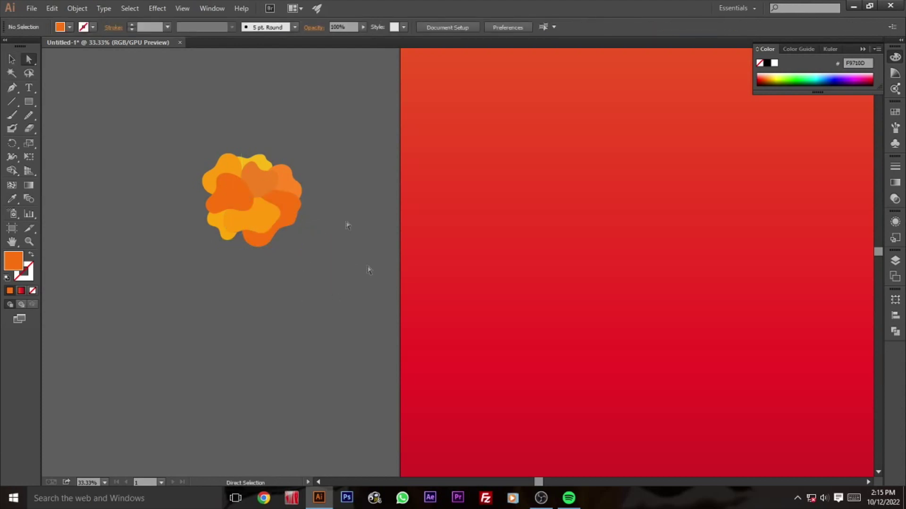
click(290, 186)
click(12, 59)
click(184, 230)
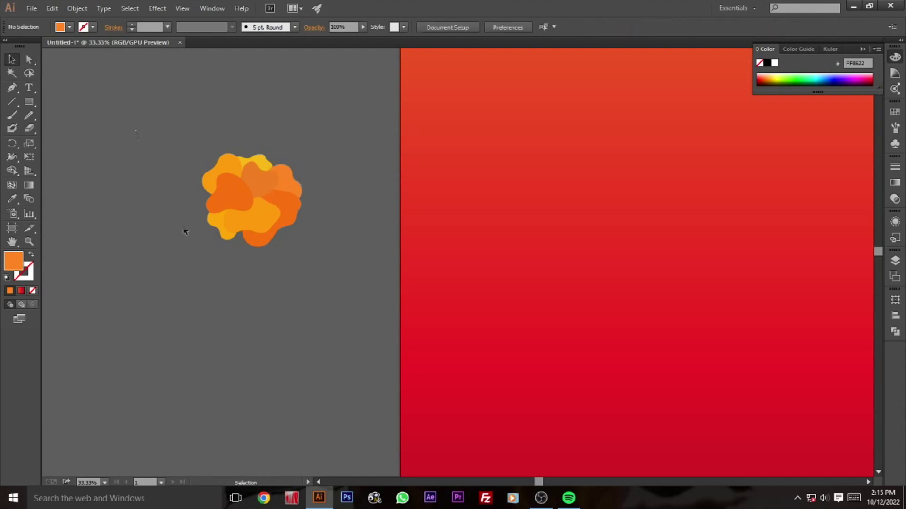
Step: Draw a yellow circle at the centre of the petal cluster
click(265, 161)
click(334, 173)
key(l)
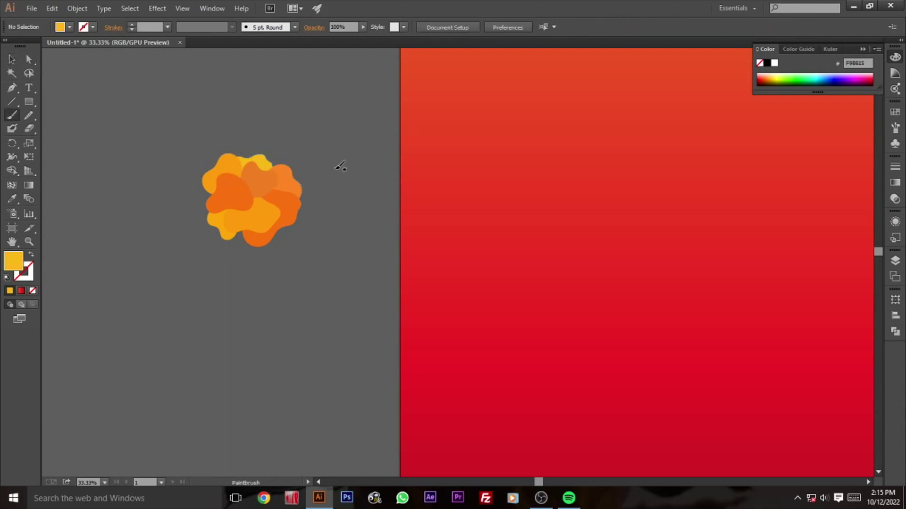
mouse_move(240, 192)
mouse_down()
mouse_move(270, 222)
mouse_move(259, 203)
mouse_up()
click(12, 59)
click(85, 110)
Step: Zoom in on the flower and enlarge the yellow centre circle slightly
key(z)
drag(208, 234, 222, 234)
key(ctrl+a)
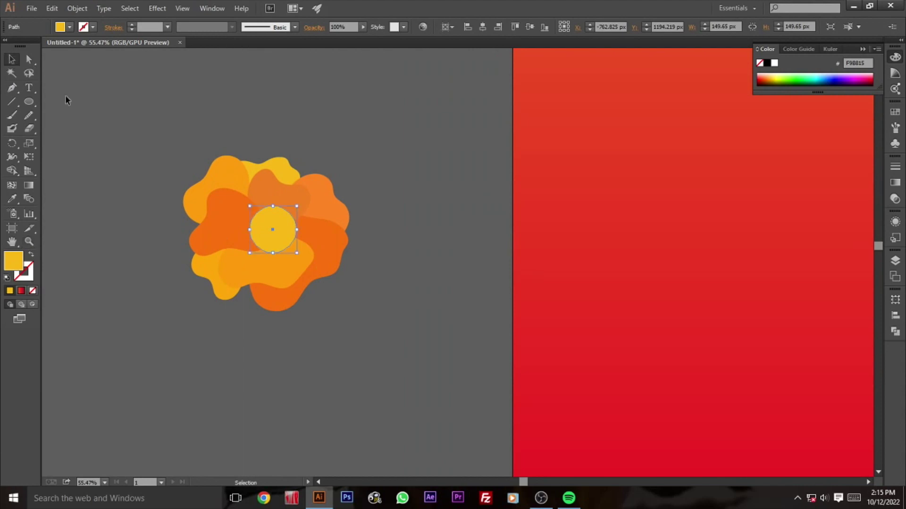
key(v)
click(278, 233)
drag(296, 256, 288, 233)
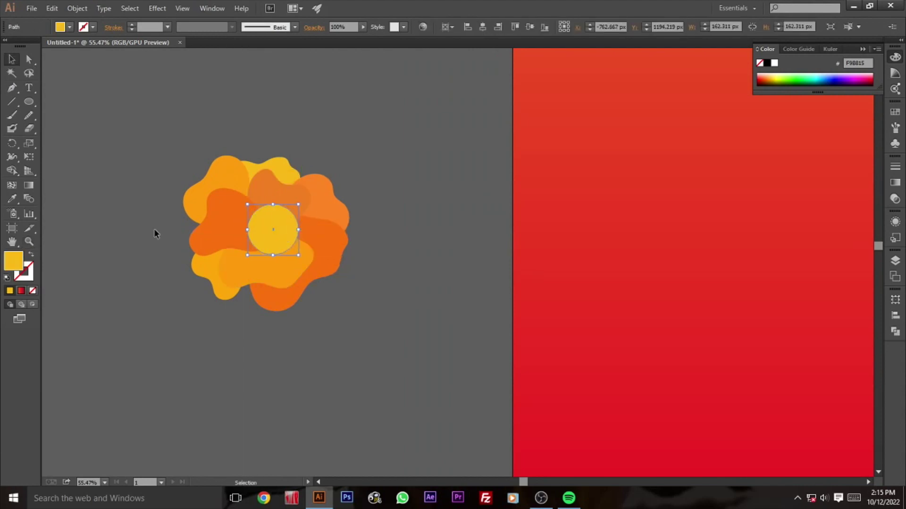
click(155, 230)
key(b)
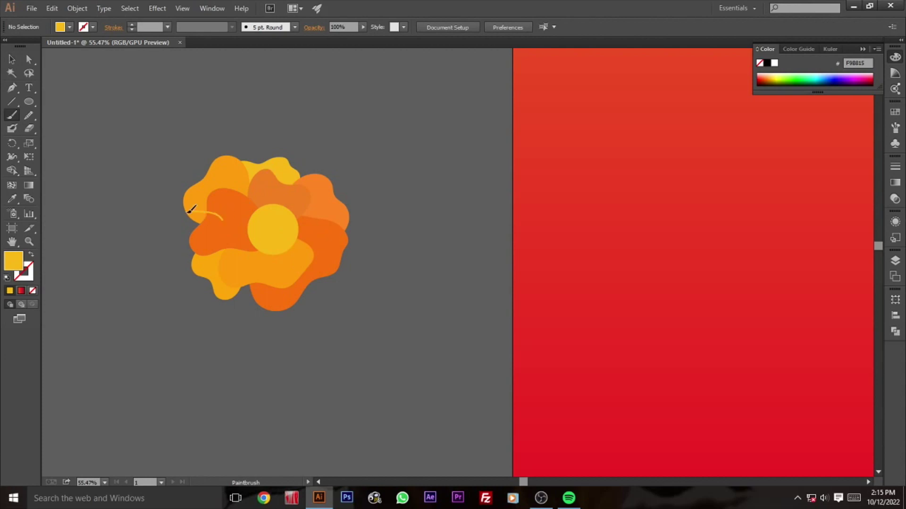
Step: Paint three yellow petal loops: left of, below and above the marigold
drag(194, 210, 227, 230)
mouse_move(250, 270)
mouse_down()
mouse_move(372, 246)
mouse_move(303, 237)
mouse_up()
drag(294, 163, 266, 186)
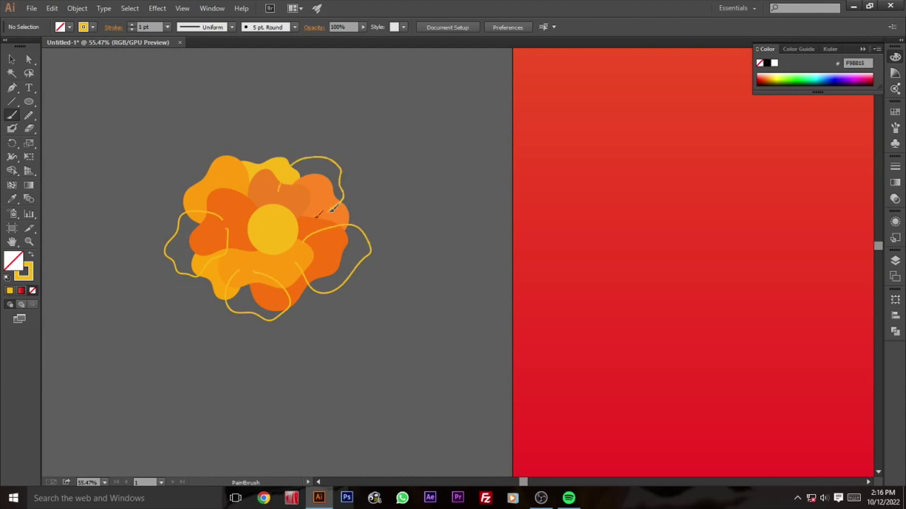
Step: Turn the right and bottom yellow loops into solid yellow fills without outlines
key(v)
click(371, 250)
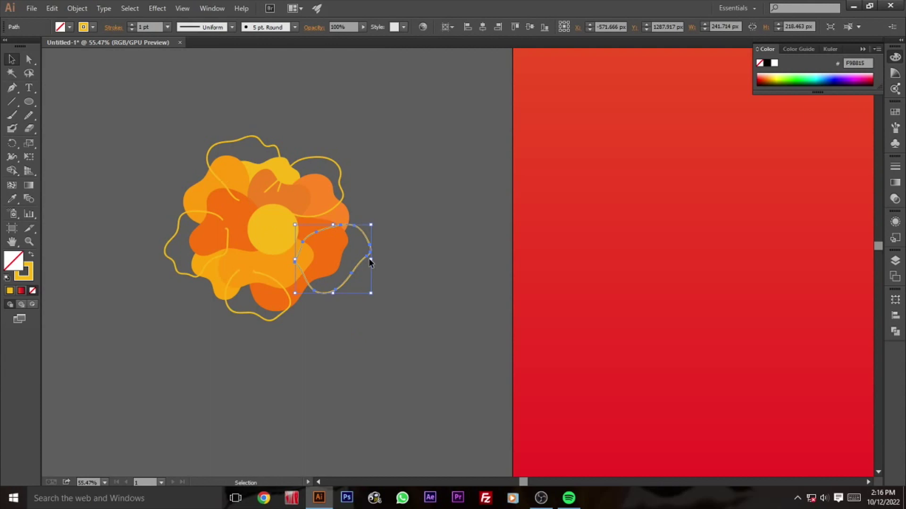
key(shift+x)
key(a)
click(351, 339)
click(267, 320)
key(v)
key(shift+x)
click(269, 402)
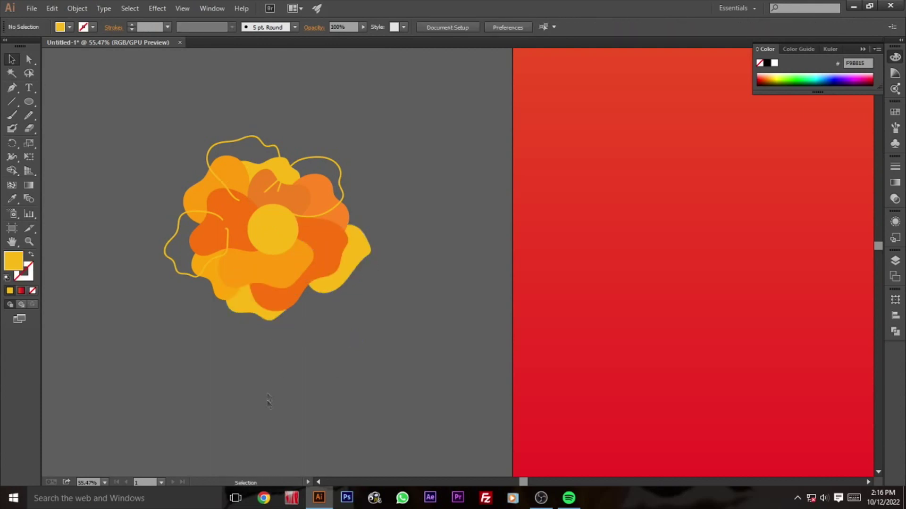
Step: Fill the upper-right loop solid yellow, send it behind the orange petals, and nudge it
click(319, 160)
key(shift+x)
key(ctrl+shift+bracketleft)
click(346, 192)
drag(352, 261, 358, 253)
Step: Join the top outline into a closed shape, fill it, send it back, and recolour it dark orange
key(n)
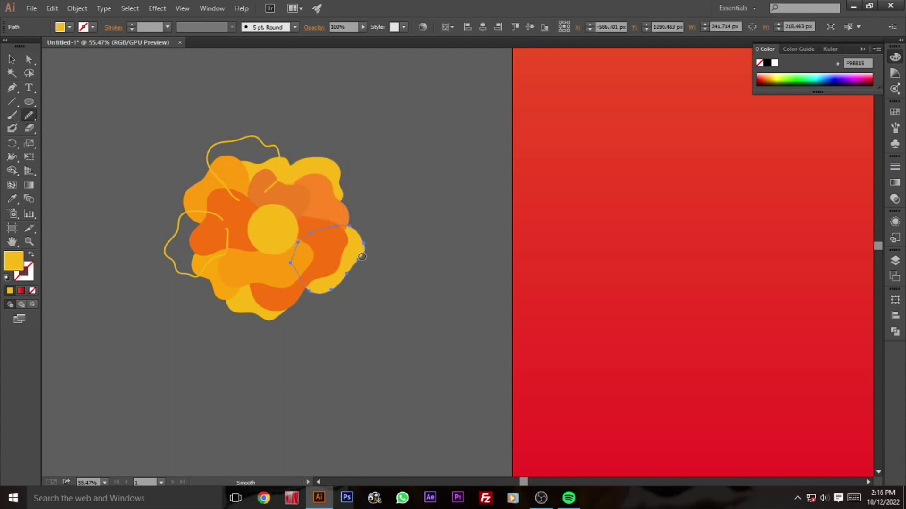
click(13, 59)
click(252, 136)
key(ctrl+j)
key(shift+x)
key(ctrl+shift+[)
drag(245, 148, 242, 150)
key(i)
click(294, 221)
Step: Close the left outline with Ctrl+J and make it a yellow fill without outline
key(v)
click(171, 242)
key(ctrl+j)
key(shift+x)
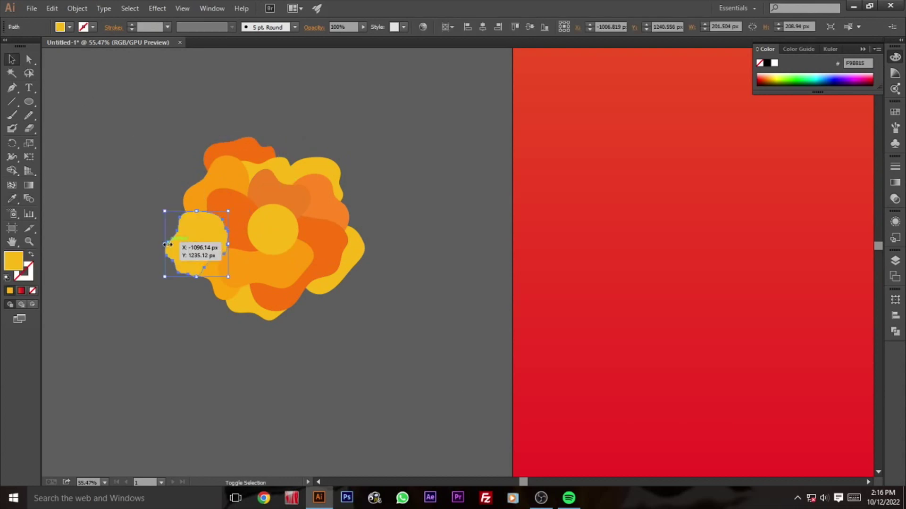
click(433, 281)
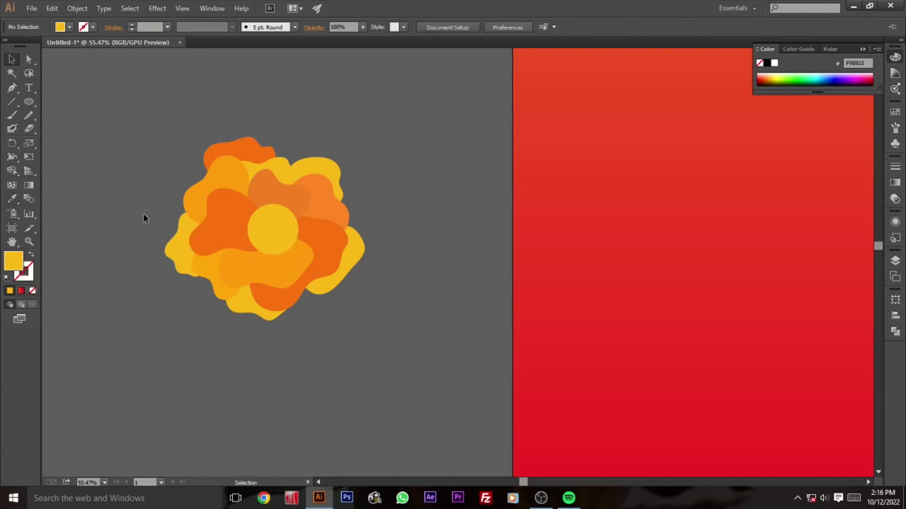
Step: Move and rotate orange blobs onto the flower's right side and top edge
drag(232, 182, 360, 203)
mouse_move(399, 168)
mouse_down()
mouse_move(406, 221)
mouse_move(392, 267)
mouse_up()
click(392, 267)
click(363, 223)
click(418, 220)
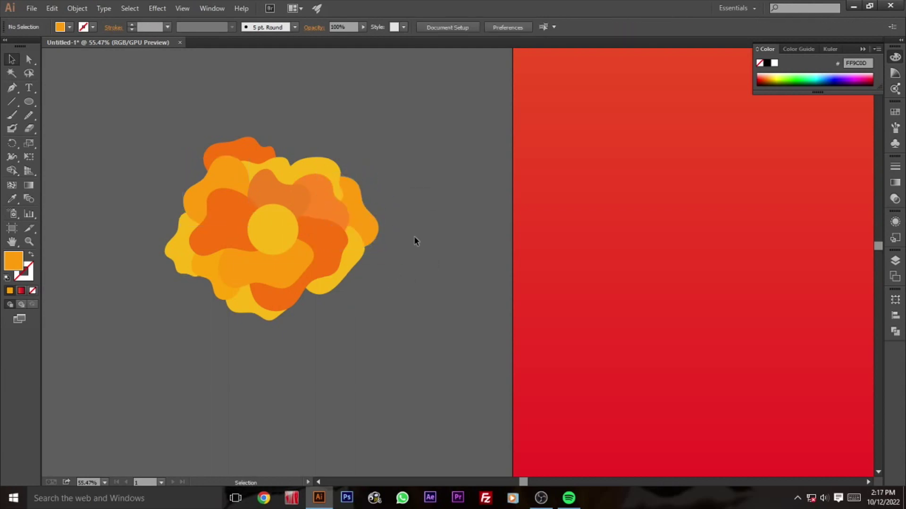
drag(369, 232, 338, 93)
drag(333, 145, 325, 161)
Step: Set the fill colour to dark brown in the colour picker
click(387, 358)
key(Delete)
double_click(20, 264)
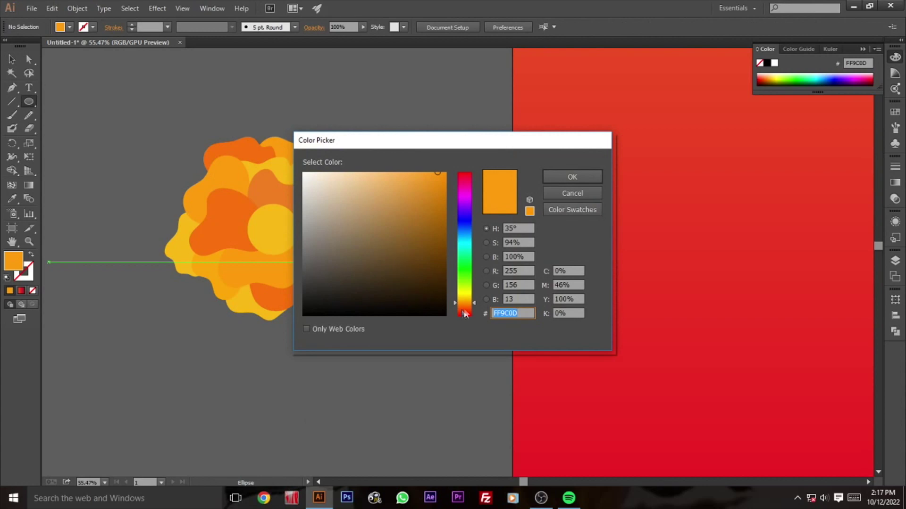
click(425, 237)
click(419, 253)
click(572, 176)
Step: Draw three brown ellipse dots in the flower centre, then zoom in on it
mouse_move(318, 215)
mouse_down()
mouse_move(266, 214)
mouse_move(262, 234)
mouse_move(278, 235)
mouse_move(261, 244)
mouse_move(272, 248)
mouse_up()
drag(282, 234, 283, 213)
drag(266, 232, 268, 235)
key(z)
click(268, 220)
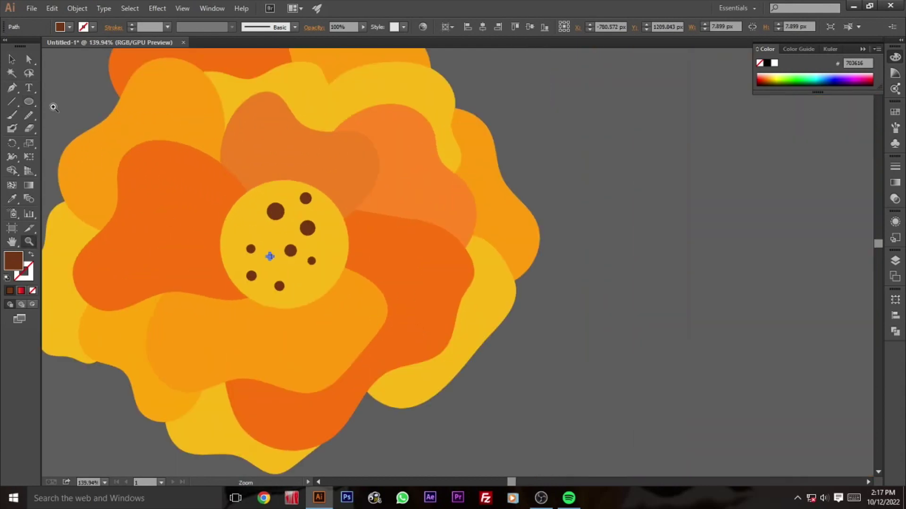
Step: Scatter about nine more small brown dots around the centre, then select the yellow centre circle
mouse_move(240, 214)
mouse_down()
mouse_move(231, 242)
mouse_move(265, 238)
mouse_up()
drag(323, 241, 326, 245)
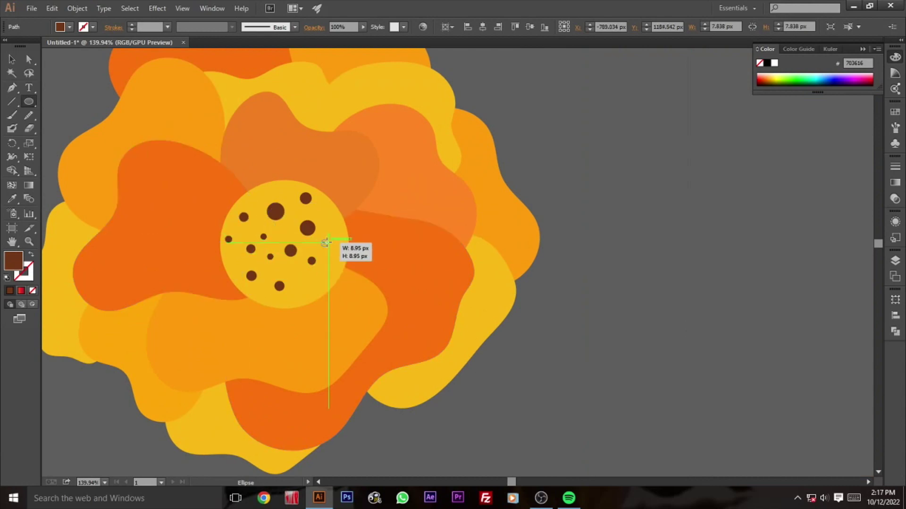
drag(324, 213, 326, 215)
drag(303, 283, 294, 270)
mouse_move(283, 193)
mouse_down()
mouse_move(311, 203)
mouse_move(261, 204)
mouse_up()
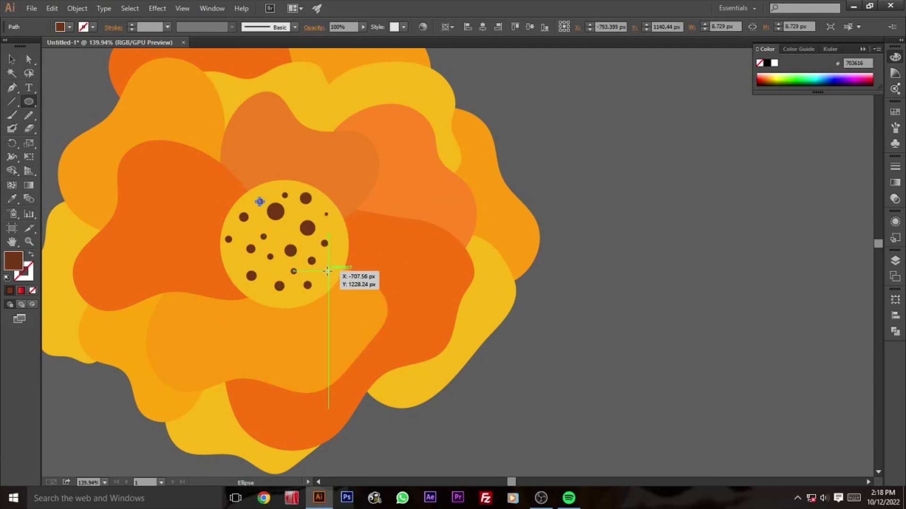
drag(326, 267, 331, 271)
drag(332, 226, 336, 230)
drag(264, 291, 268, 296)
drag(233, 262, 237, 267)
click(11, 59)
click(348, 251)
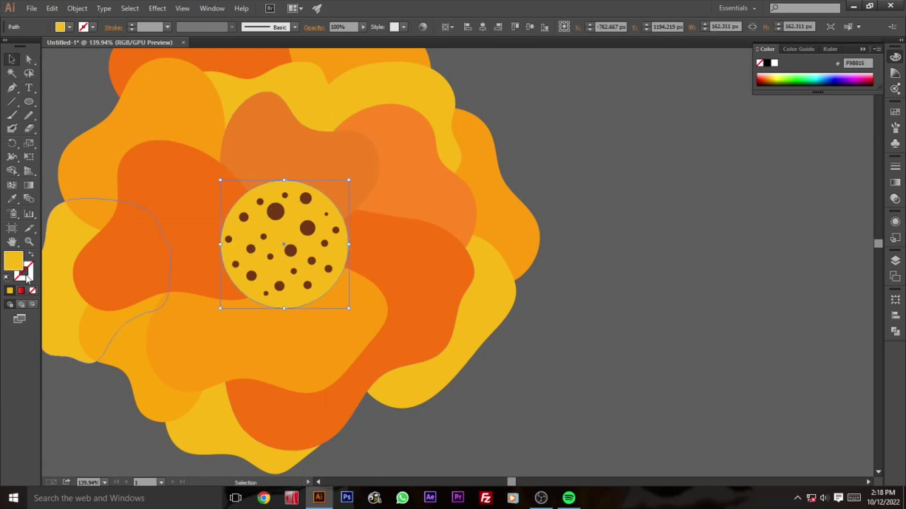
Step: Give the centre circle a dark brown 15 pt Round brush stroke at 0.5 pt weight
double_click(26, 279)
click(430, 267)
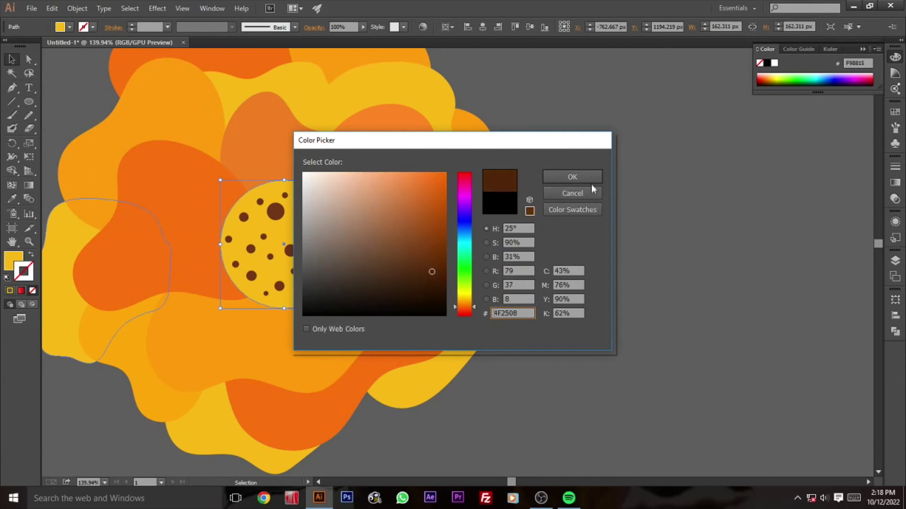
click(587, 177)
click(295, 26)
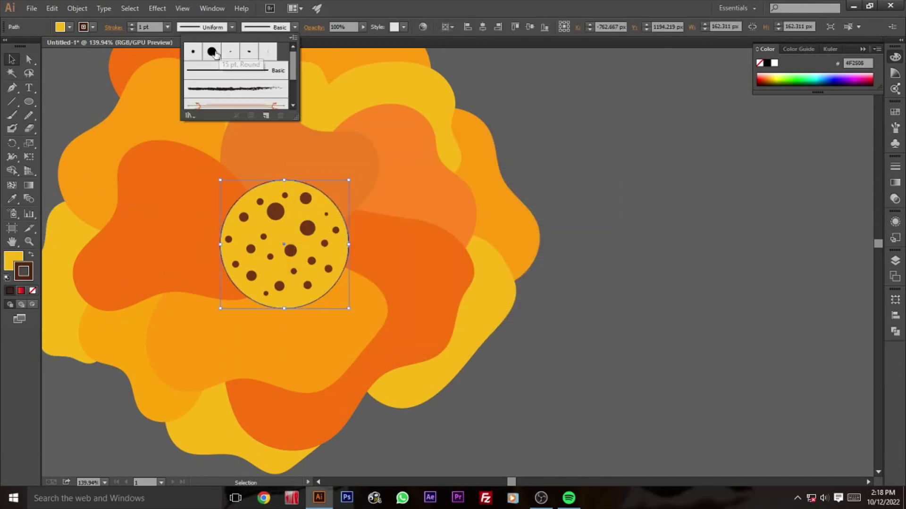
click(212, 52)
click(168, 27)
click(177, 45)
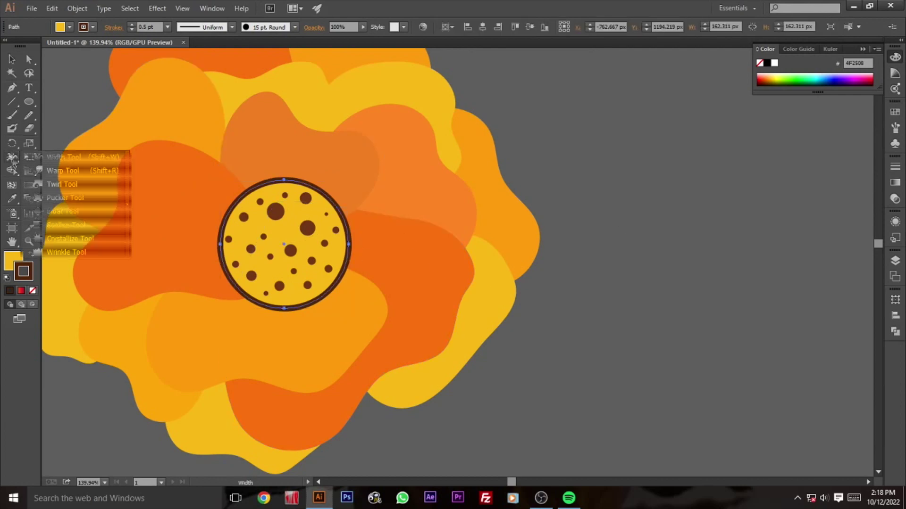
Step: Warp the circle's edge to look hand-drawn and expand its appearance
drag(13, 156, 42, 170)
drag(332, 271, 237, 258)
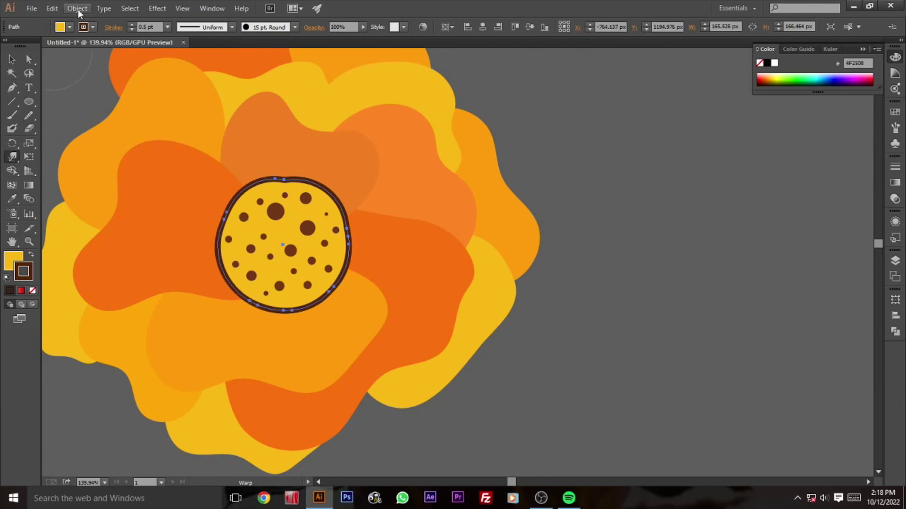
click(78, 8)
click(118, 140)
click(895, 332)
key(ctrl+shift+a)
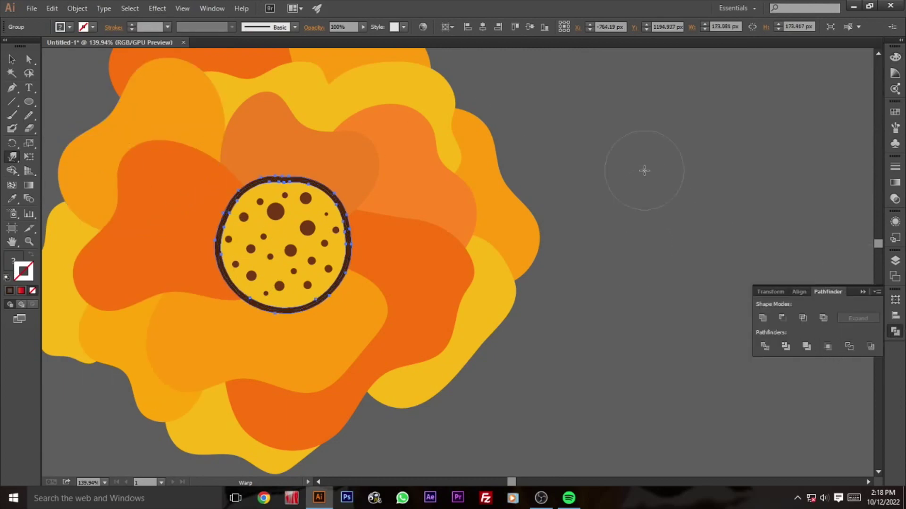
Step: Paint a curved brush stroke over the centre's upper left and expand it into a dark brown shape
key(v)
key(b)
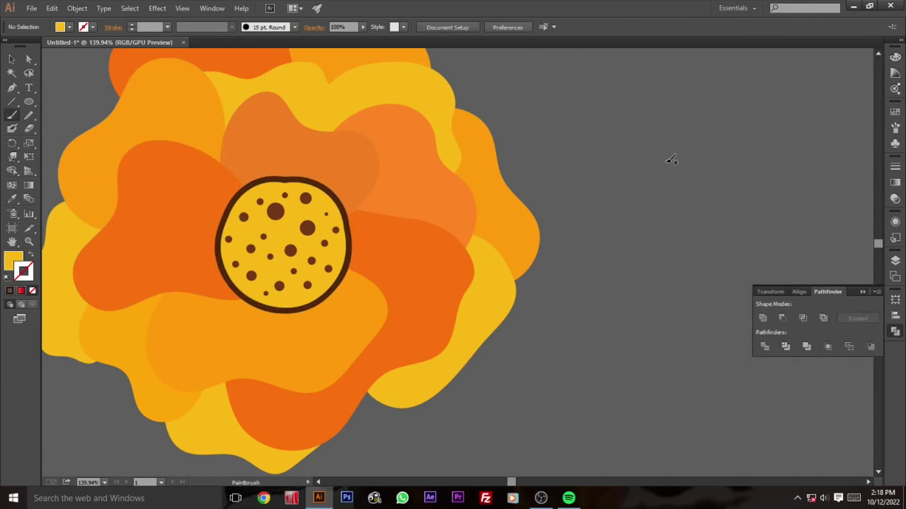
drag(182, 258, 162, 247)
key(v)
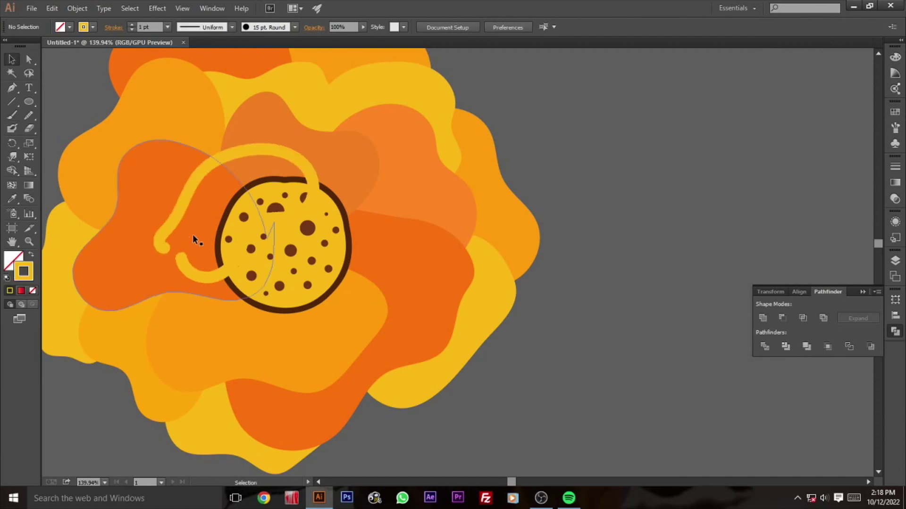
click(290, 155)
key(i)
click(285, 195)
Step: Trim the brown shape to the centre circle and isolate the resulting shadow piece
key(v)
shift+click(349, 226)
key(shift+m)
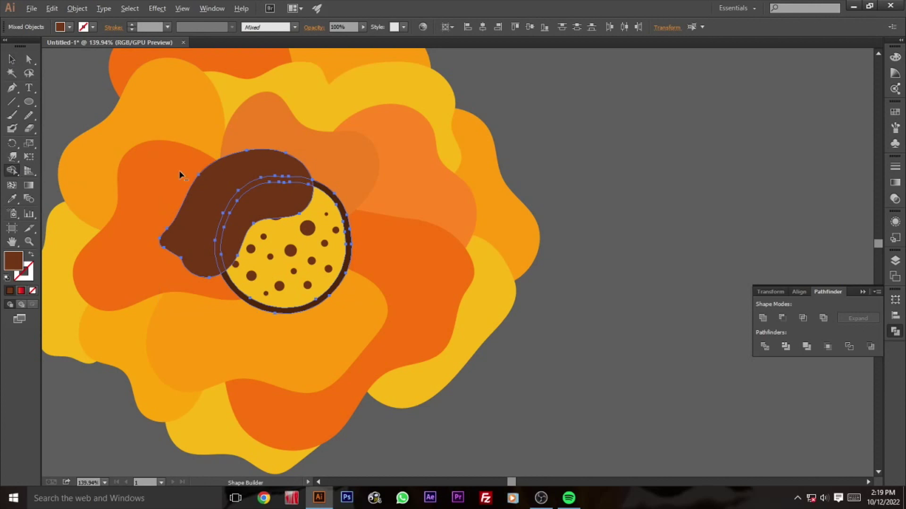
alt+click(180, 176)
key(v)
key(ctrl+shift+g)
click(312, 203)
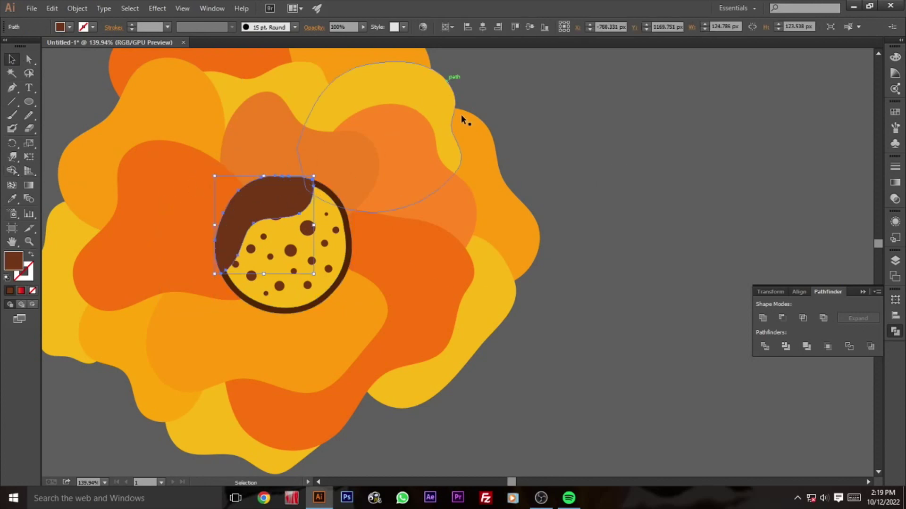
Step: Set the shadow to Multiply blend mode at 25% opacity
click(304, 28)
click(224, 46)
click(219, 94)
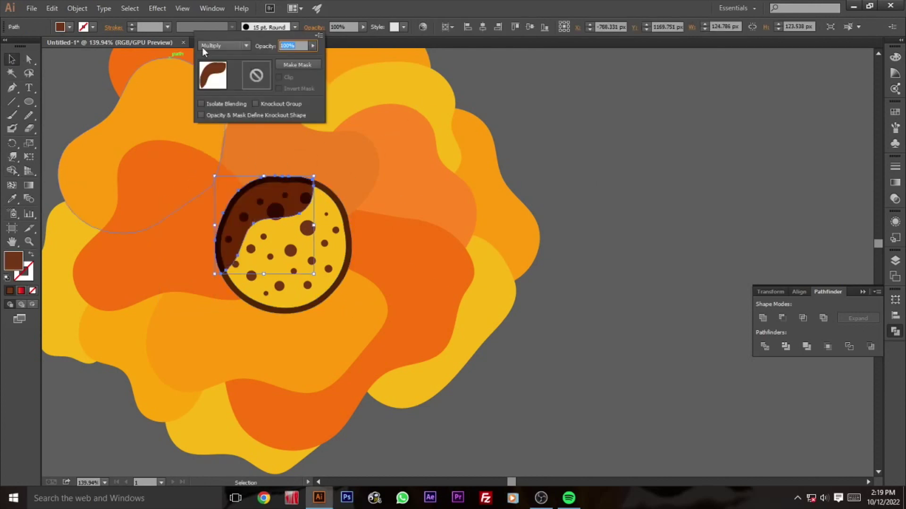
key(Escape)
click(617, 212)
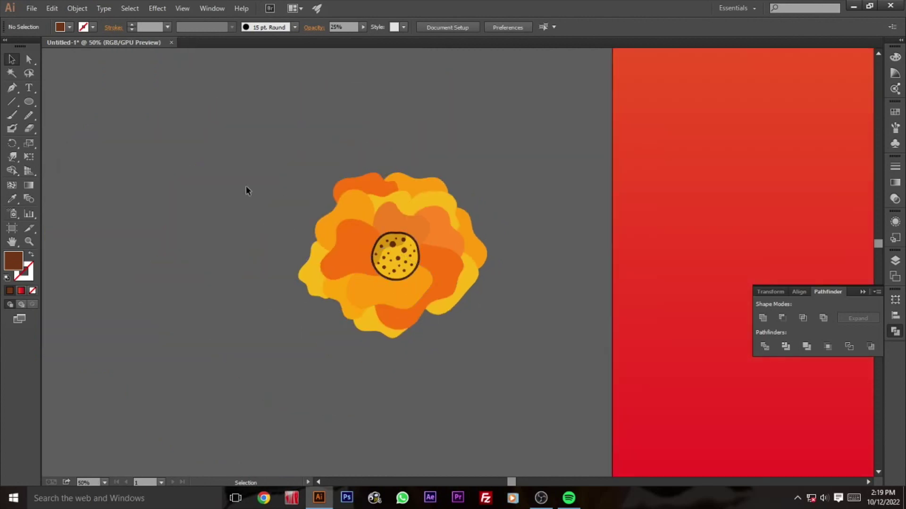
Step: Select every part of the marigold and group it
drag(245, 186, 477, 349)
right_click(451, 281)
click(501, 332)
click(666, 172)
Step: Drag the grouped marigold into the Brushes panel and save it as a Scatter Brush
click(430, 239)
click(895, 134)
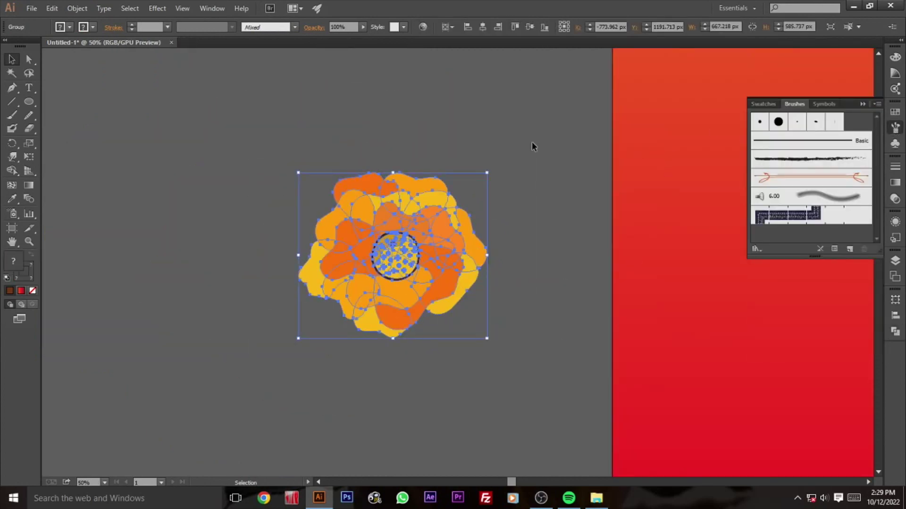
click(474, 148)
drag(433, 239, 773, 236)
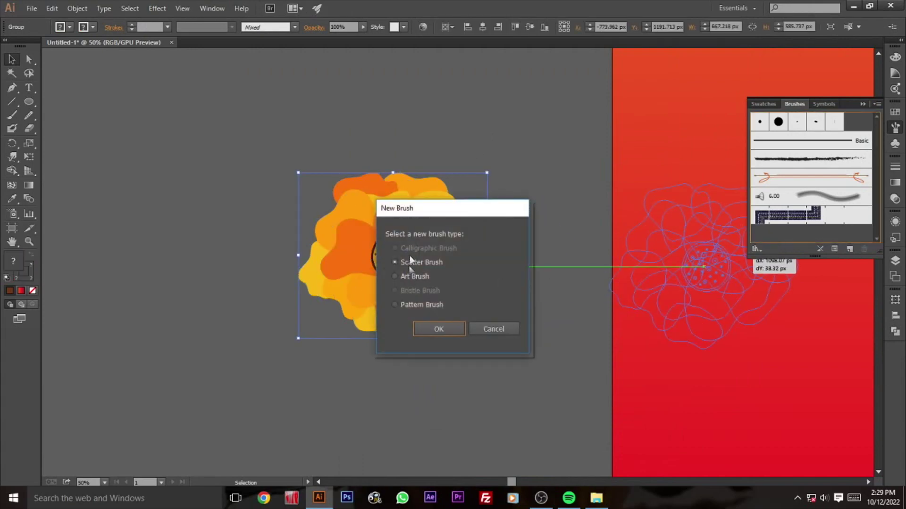
click(426, 330)
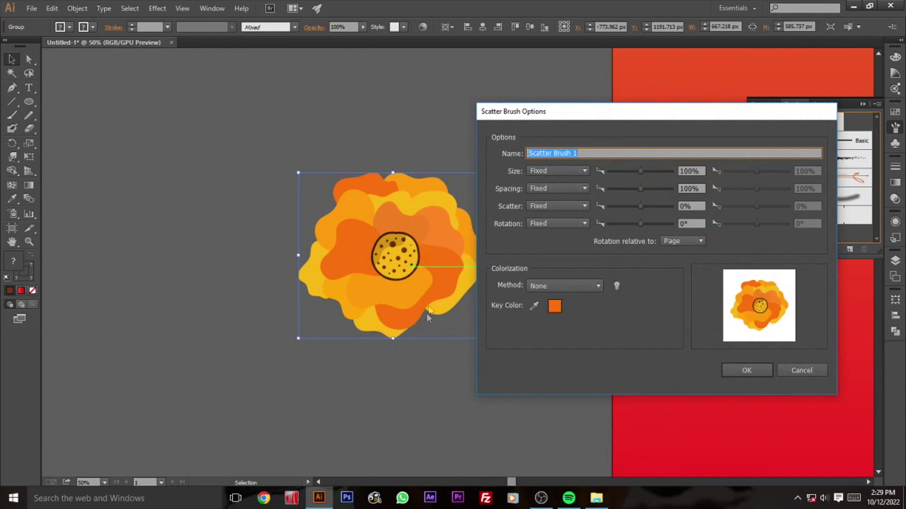
click(745, 370)
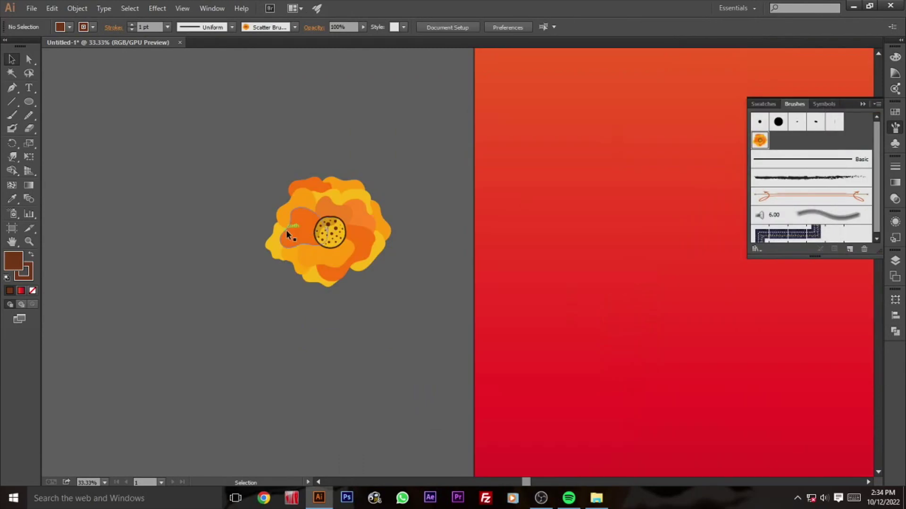
Step: Paint scalloped loops along the artboard's top edge with the marigold scatter brush
scroll(315, 226, up, 2)
scroll(321, 225, right, 5)
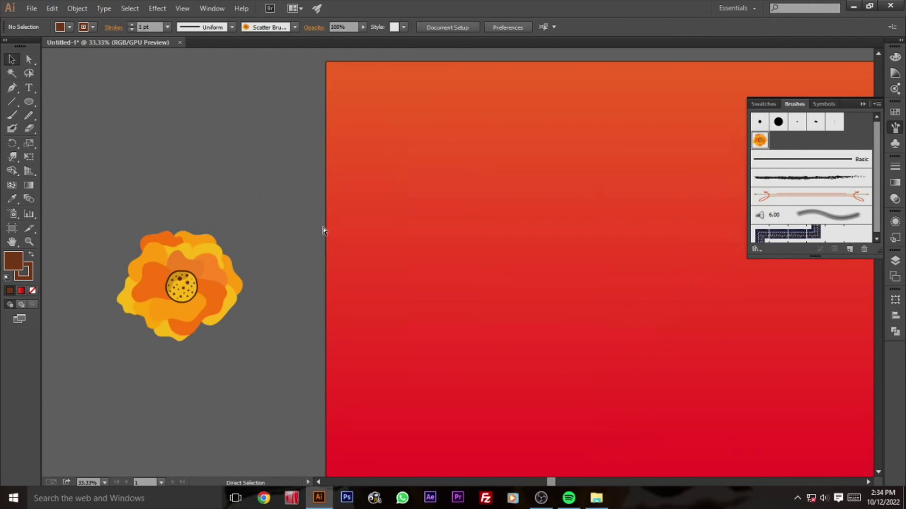
scroll(323, 231, down, 2)
scroll(415, 236, right, 4)
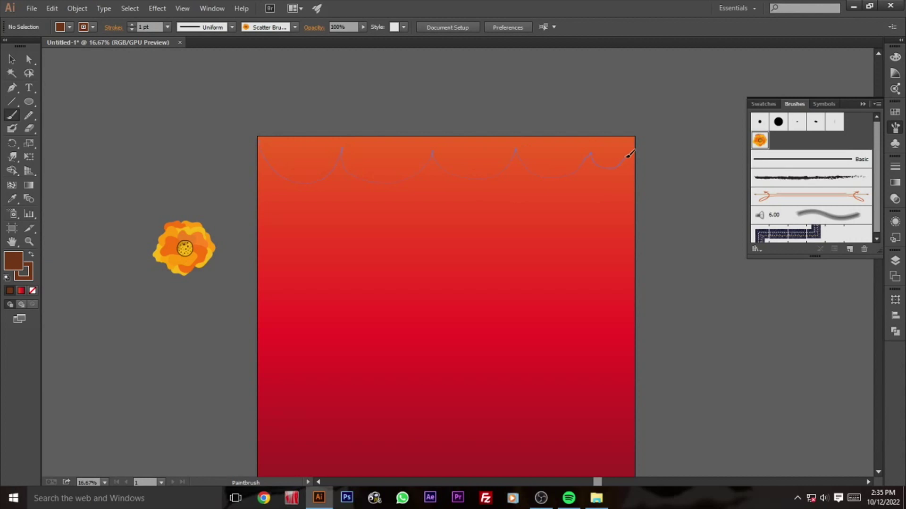
drag(628, 158, 628, 144)
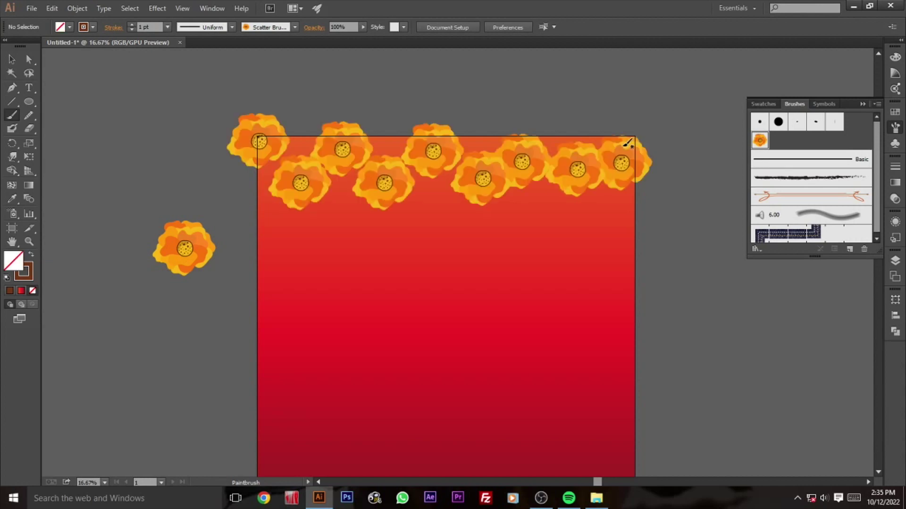
Step: Reduce the garland path's stroke weight to 0.25 pt to shrink its flowers
key(v)
click(370, 183)
click(167, 26)
click(176, 41)
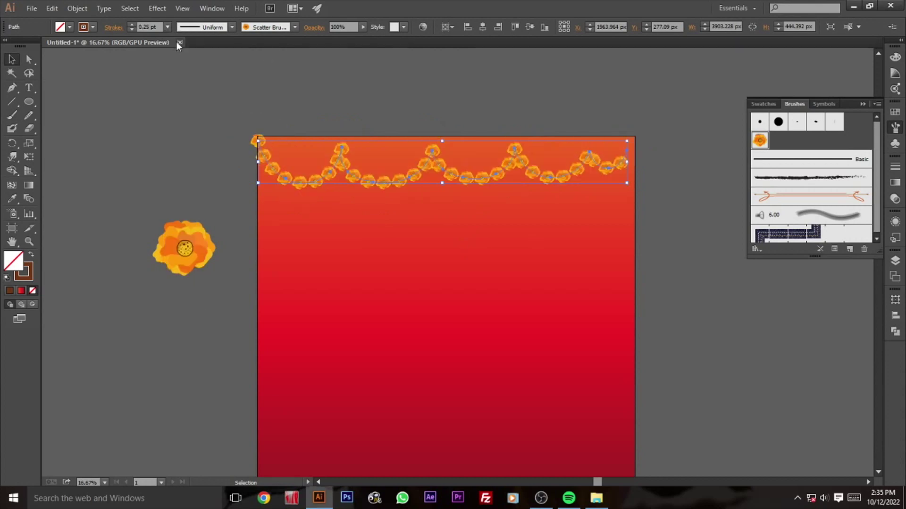
Step: Centre the garland horizontally and pull its start and end points down
click(235, 119)
click(319, 183)
click(482, 27)
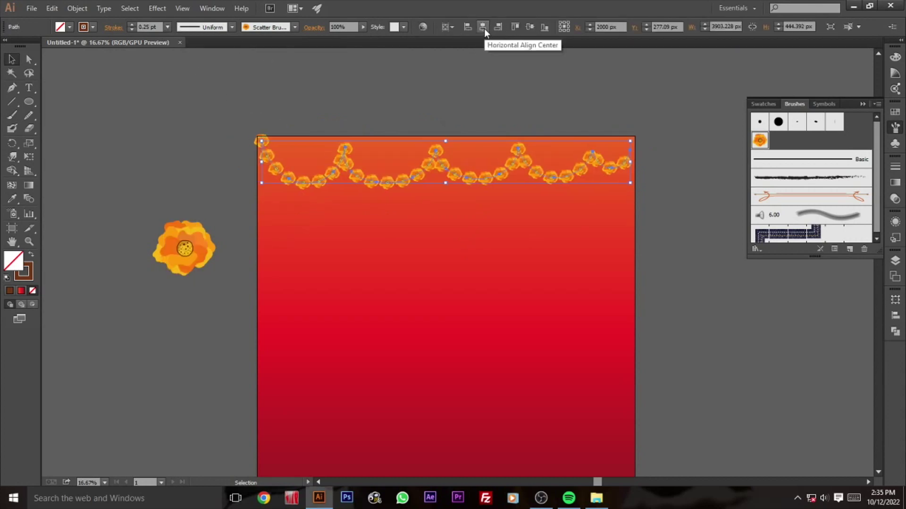
click(29, 59)
drag(262, 141, 267, 149)
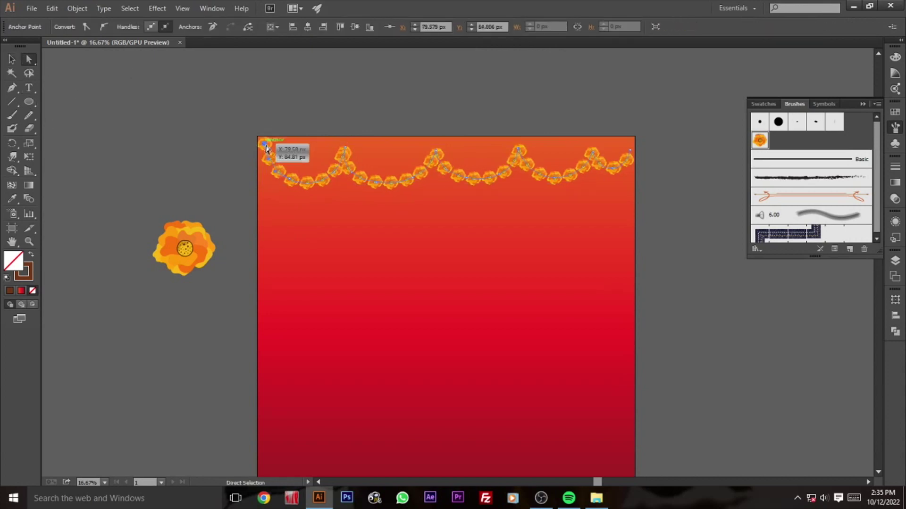
mouse_move(630, 145)
mouse_down()
mouse_move(594, 155)
mouse_move(610, 178)
mouse_up()
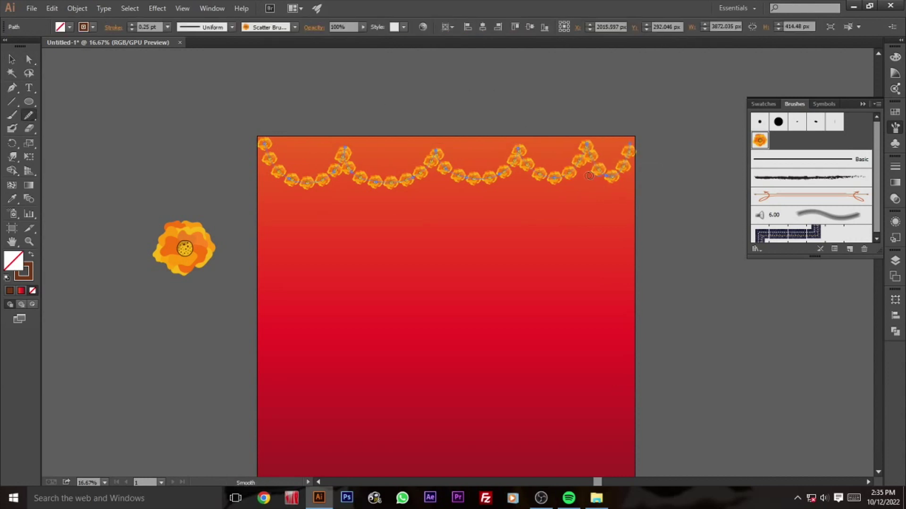
Step: Adjust the left and middle swag anchors and delete an extra point
key(a)
drag(300, 182, 309, 186)
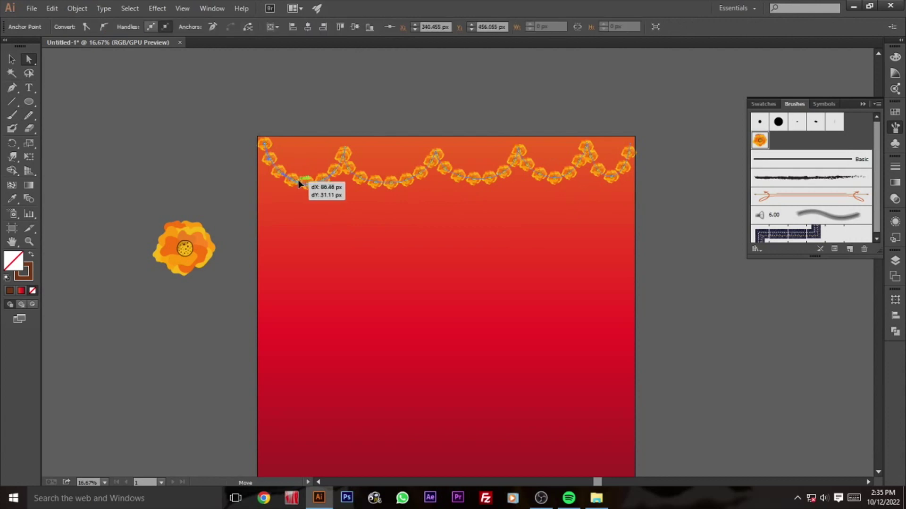
drag(400, 190, 399, 183)
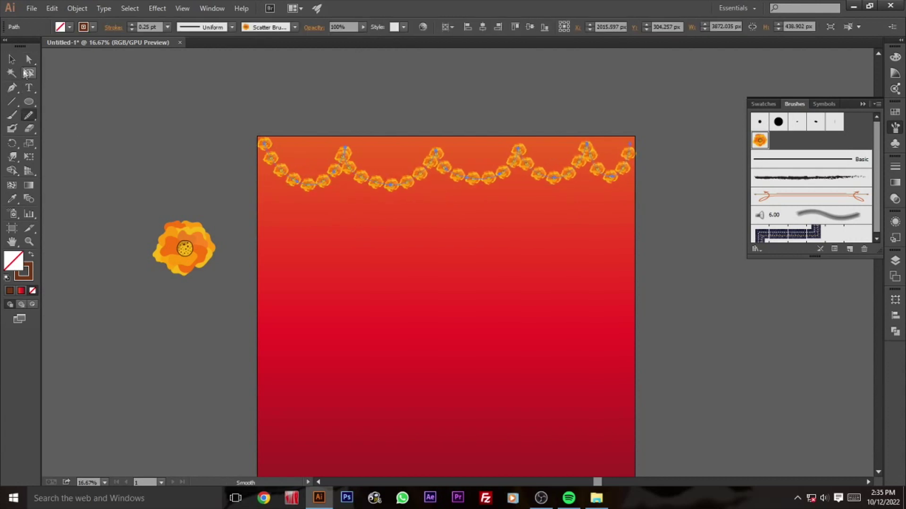
key(a)
drag(391, 187, 395, 197)
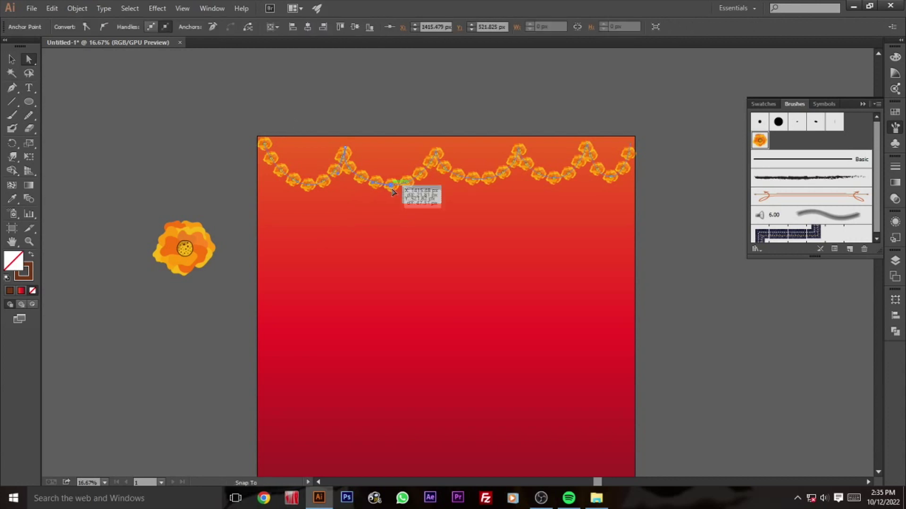
drag(11, 88, 70, 115)
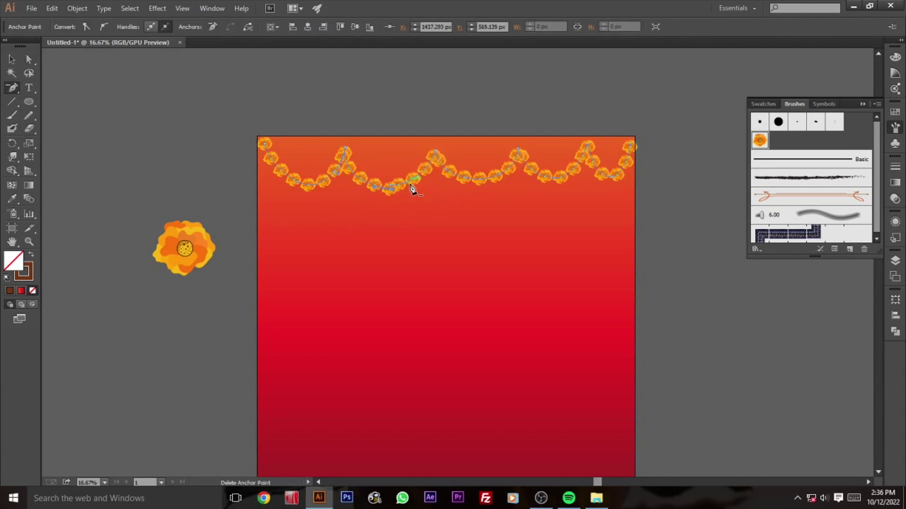
click(393, 189)
Step: Reshape the garland's right section, deepen a dip, and remove two surplus anchors
key(n)
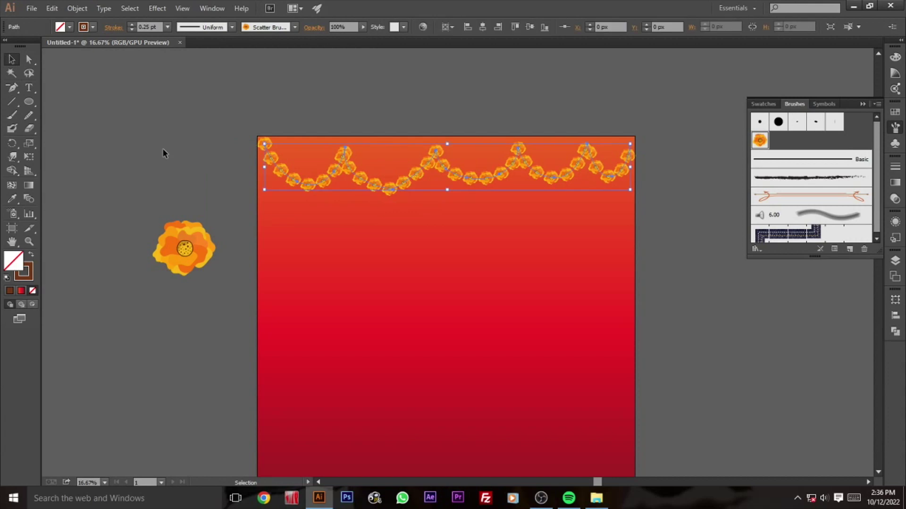
key(a)
mouse_move(467, 181)
mouse_down()
mouse_move(472, 189)
mouse_move(500, 176)
mouse_up()
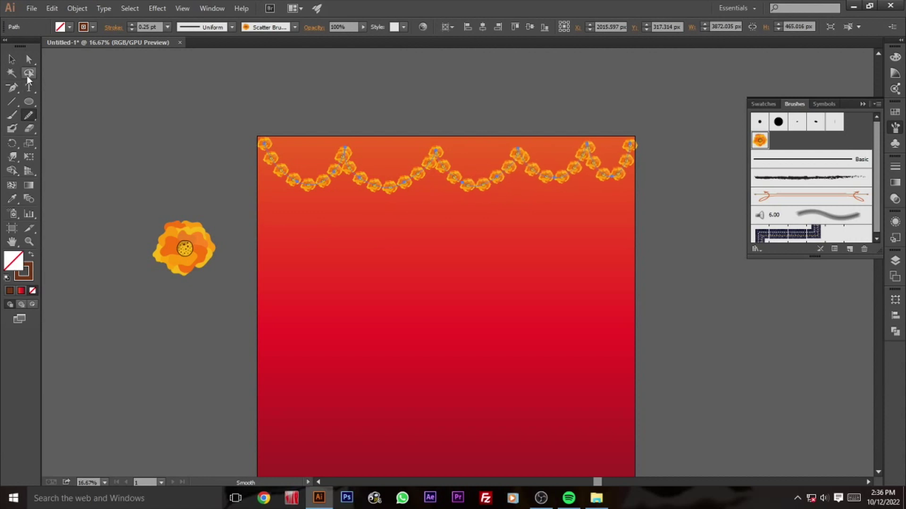
key(a)
mouse_move(566, 179)
mouse_down()
mouse_move(610, 180)
mouse_move(505, 149)
mouse_up()
drag(468, 188, 480, 197)
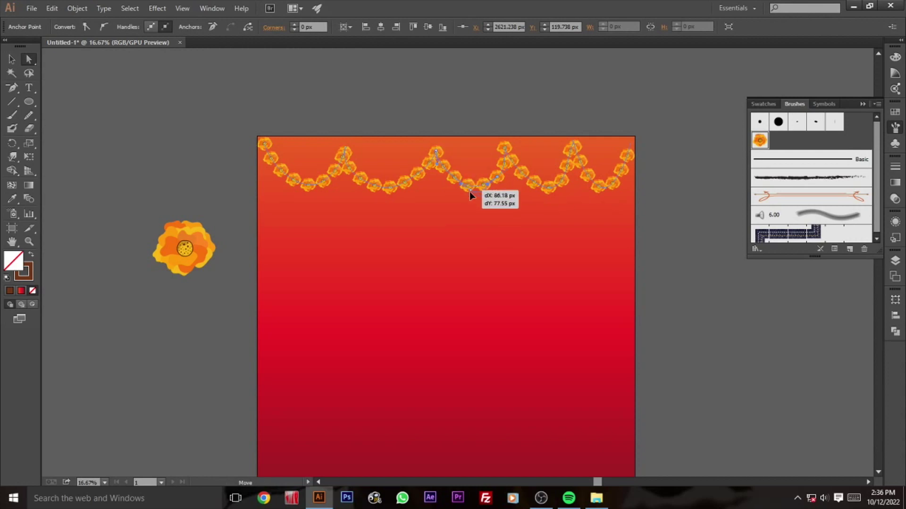
click(497, 181)
click(405, 182)
Step: Lower the left dips, shift a peak left, and nudge the whole garland into place
key(a)
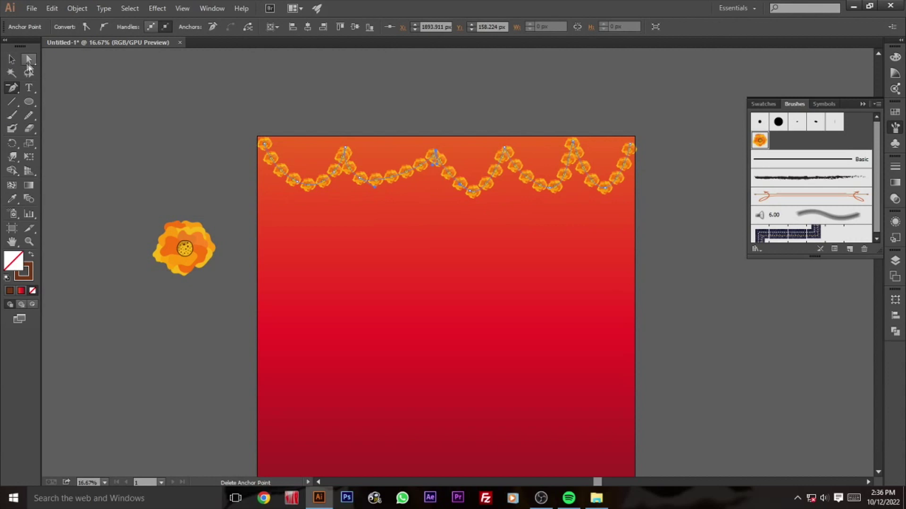
drag(360, 181, 386, 200)
drag(435, 155, 430, 153)
drag(308, 184, 316, 200)
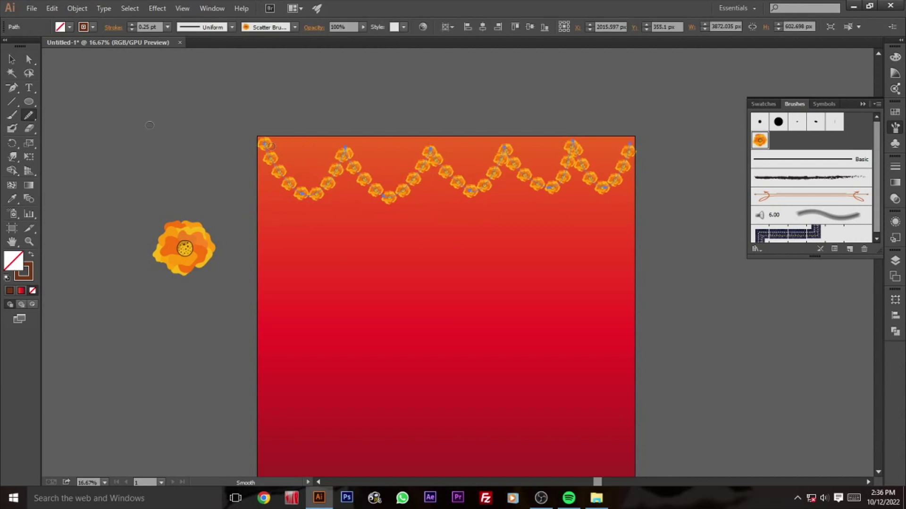
click(10, 61)
click(257, 102)
drag(613, 170, 624, 181)
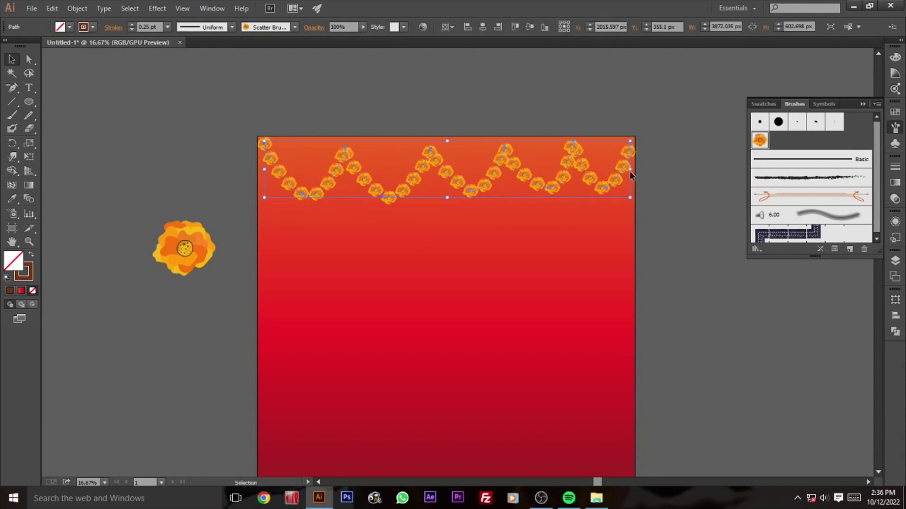
click(624, 181)
Step: Expand the garland's appearance into editable shapes and stretch the group slightly wider
click(77, 8)
click(109, 141)
click(895, 332)
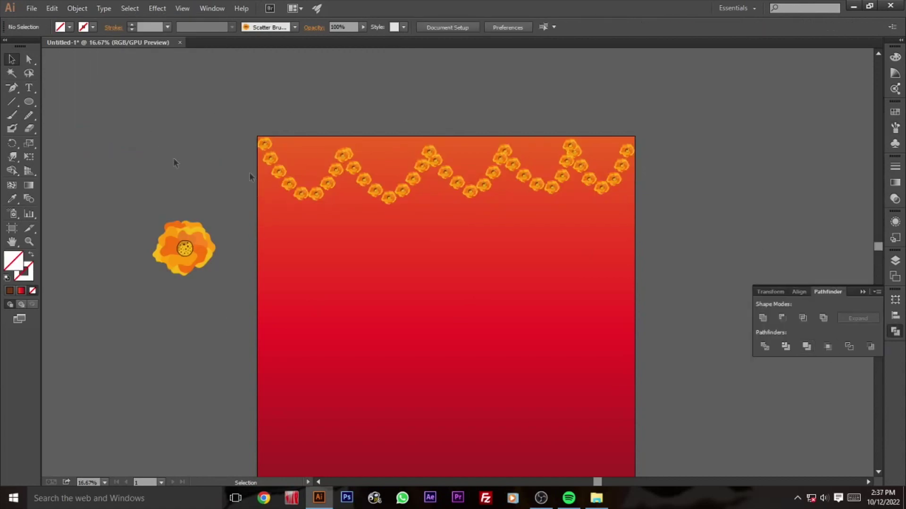
drag(257, 171, 261, 173)
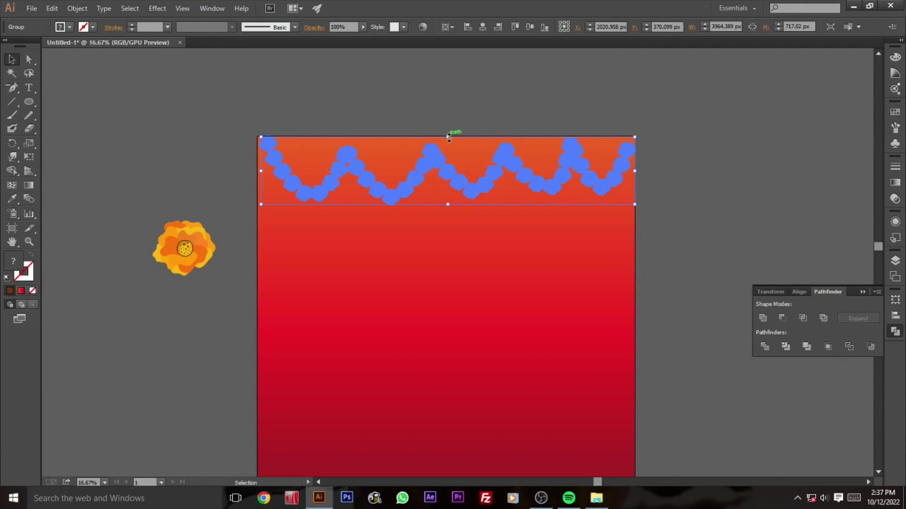
click(699, 174)
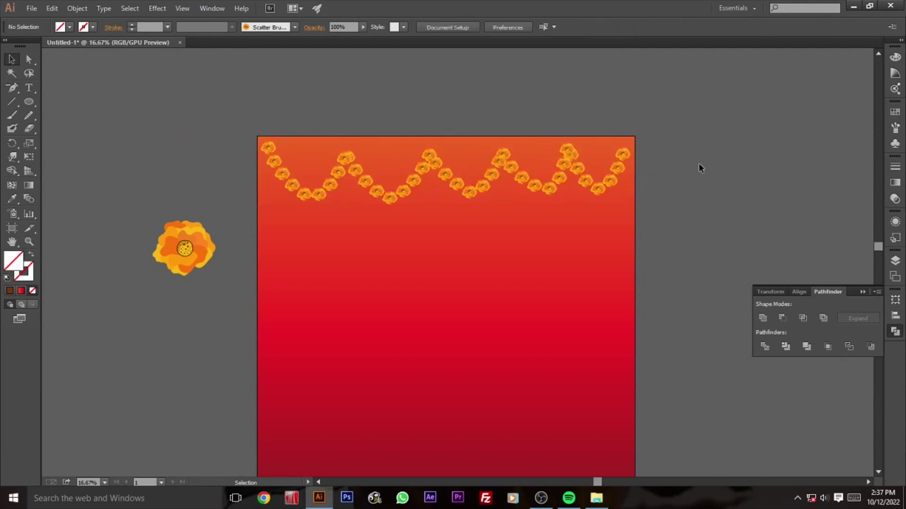
Step: Draw a thin rectangle strip across the artboard's full top edge and fill it crimson
drag(563, 234, 561, 228)
drag(30, 103, 63, 100)
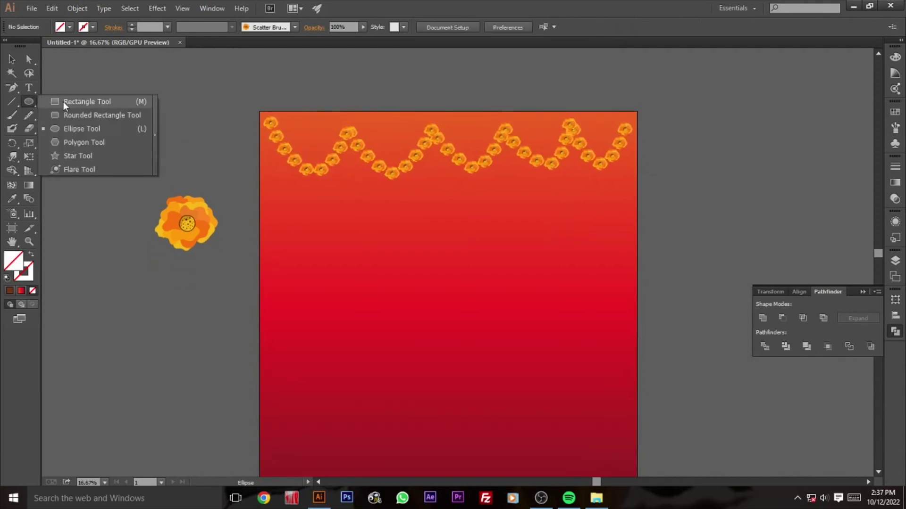
drag(260, 112, 636, 125)
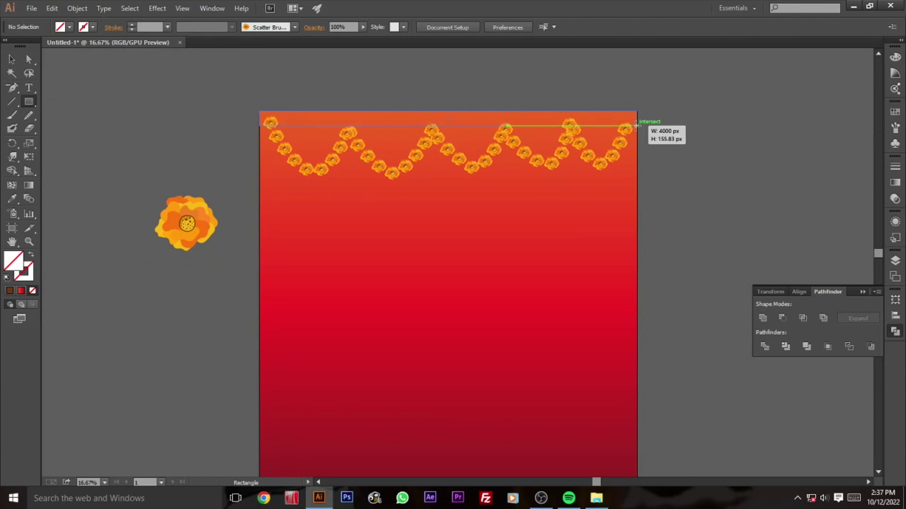
drag(637, 125, 637, 130)
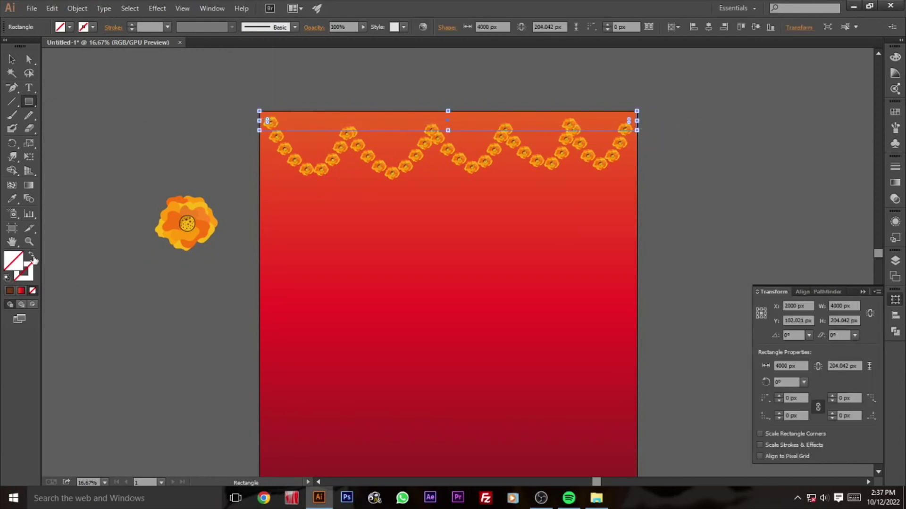
double_click(17, 265)
click(465, 180)
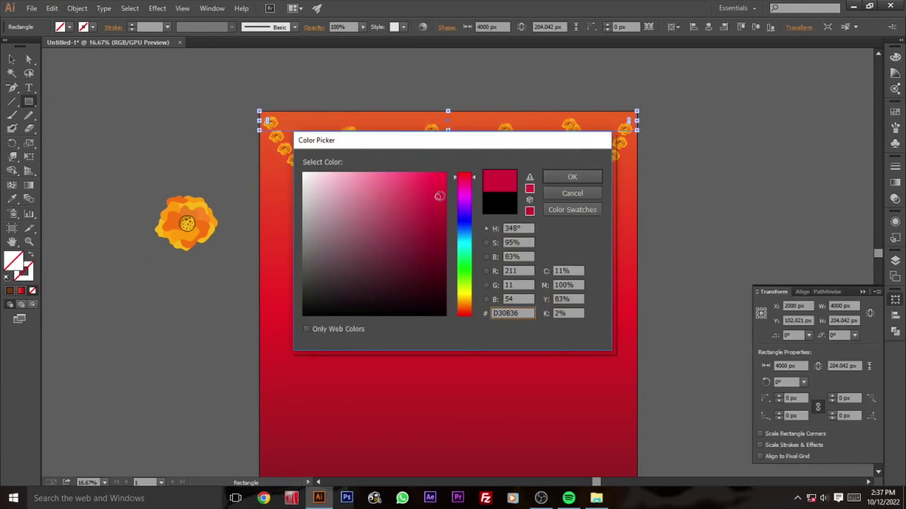
click(560, 177)
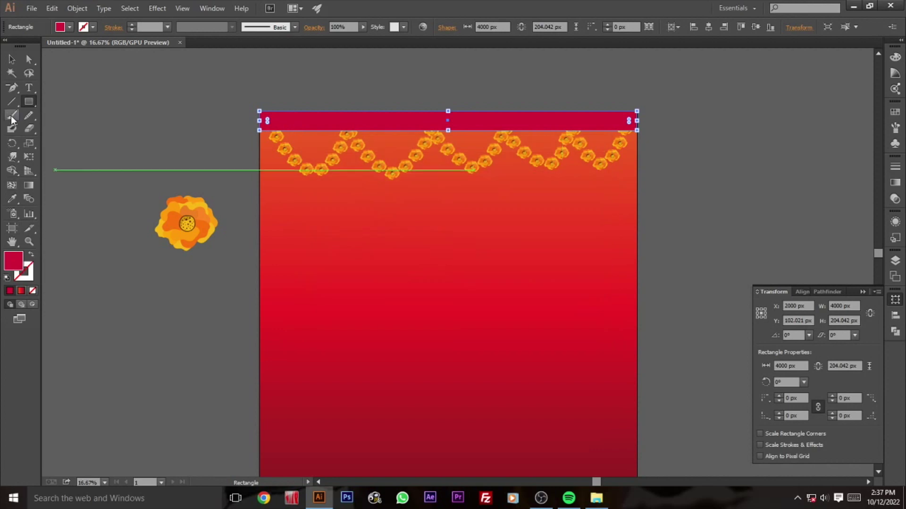
Step: Copy the background's red gradient onto the strip and run it vertically at 90°
click(12, 199)
click(410, 240)
click(28, 185)
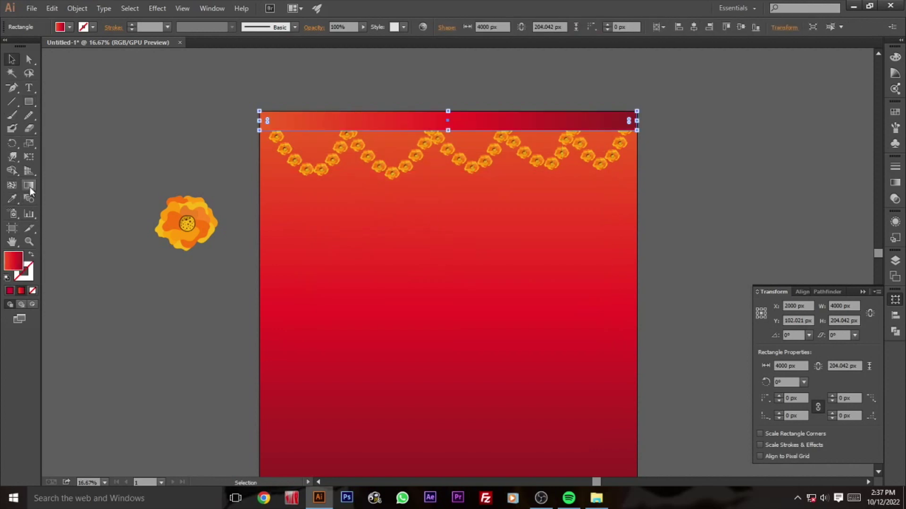
drag(431, 130, 432, 110)
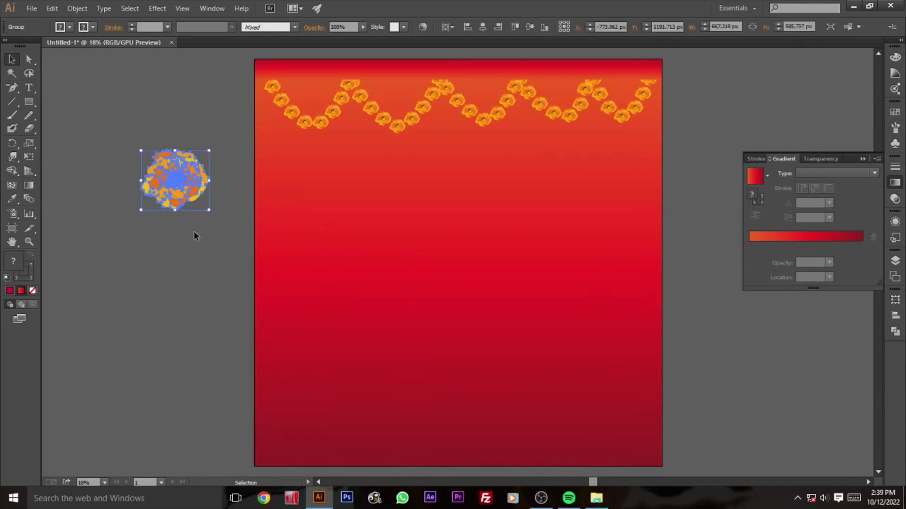
Step: Delete the loose marigold flower and draw a new ellipse beside the artboard
key(Delete)
drag(29, 101, 71, 130)
drag(118, 263, 282, 411)
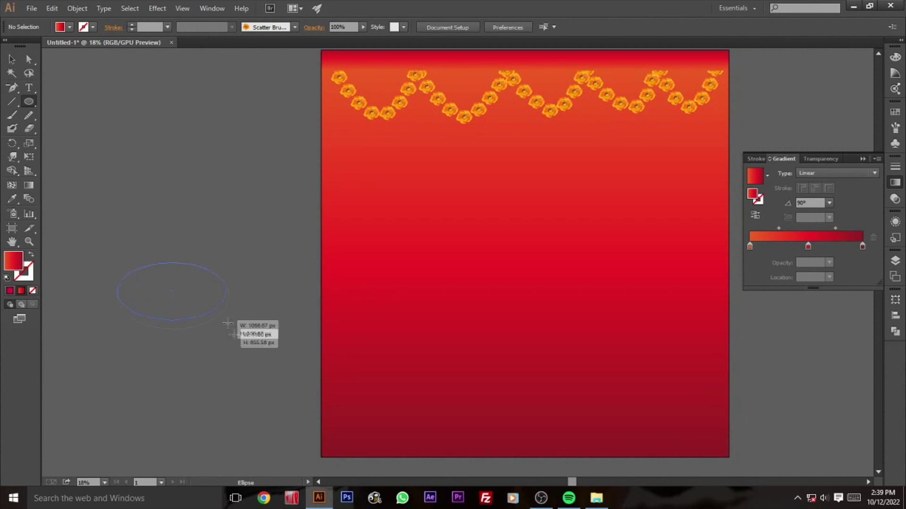
click(12, 60)
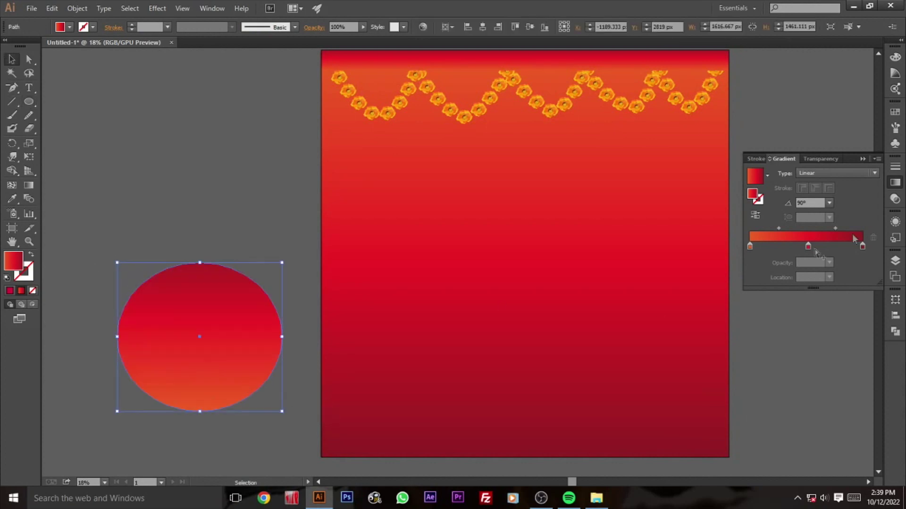
Step: Recolour the ellipse gradient's middle stop to a darker brownish orange
double_click(808, 246)
click(786, 307)
drag(820, 289, 806, 289)
drag(775, 327, 766, 327)
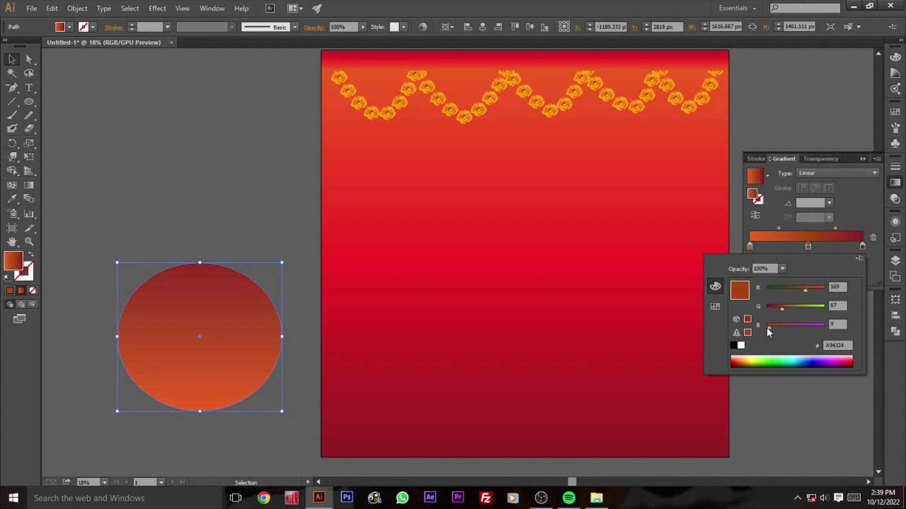
click(862, 247)
Step: Darken the right gradient stop, remove the left stop and slide the middle stop left
drag(863, 248, 854, 246)
double_click(854, 246)
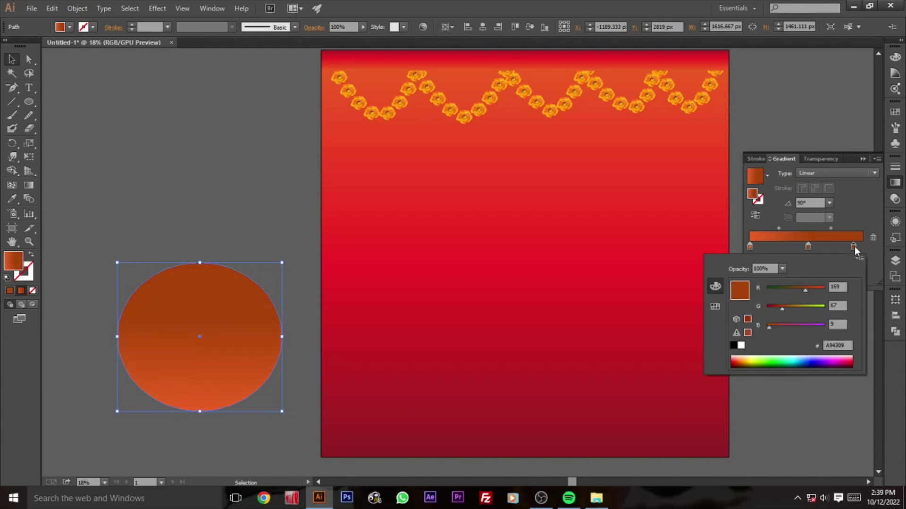
drag(779, 315, 778, 315)
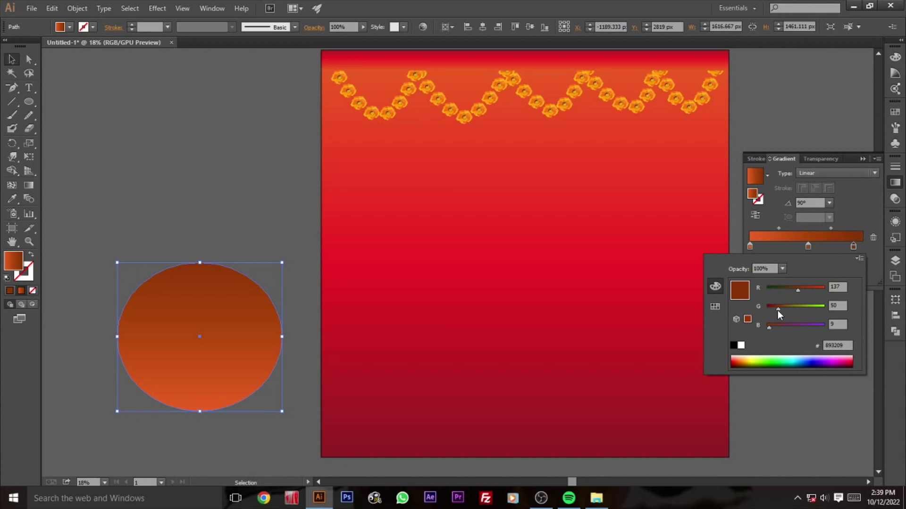
click(859, 247)
drag(859, 247, 860, 250)
drag(751, 253, 755, 274)
drag(808, 246, 780, 247)
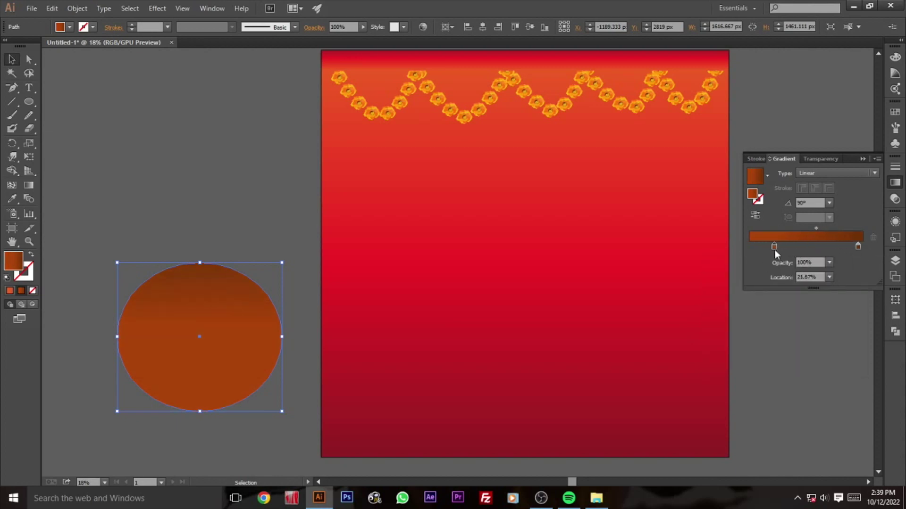
Step: Run the ellipse's brown gradient diagonally across it
click(98, 221)
click(214, 352)
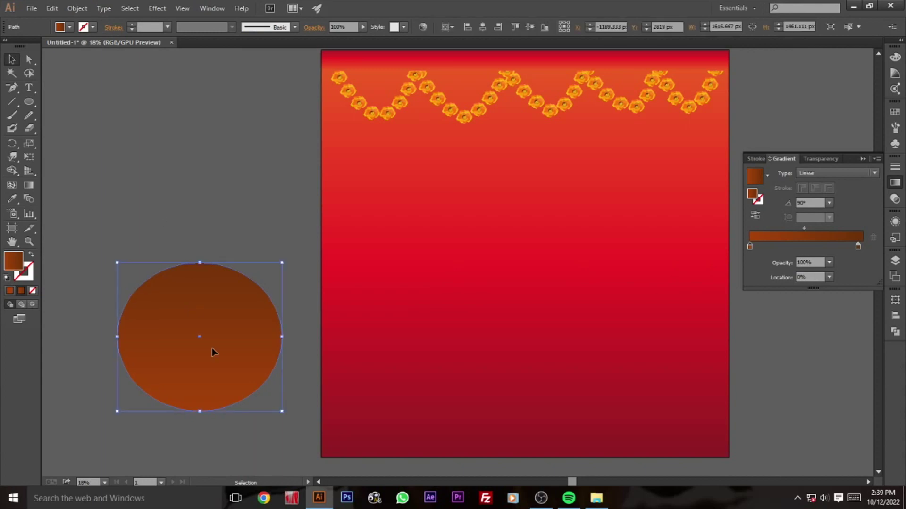
click(29, 186)
drag(149, 288, 258, 395)
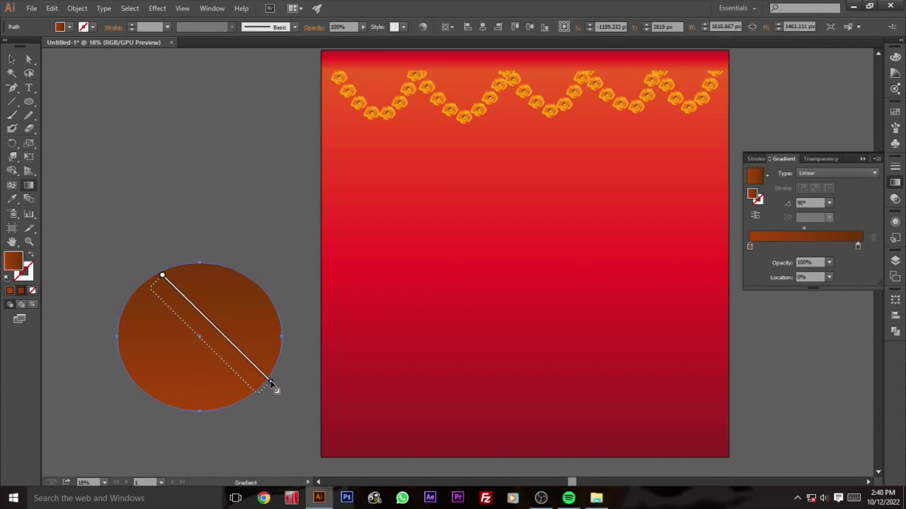
Step: Move the ellipse slightly left and pull its left point out into an egg shape
click(12, 62)
drag(174, 245, 211, 223)
drag(267, 327, 248, 323)
key(a)
drag(135, 312, 98, 300)
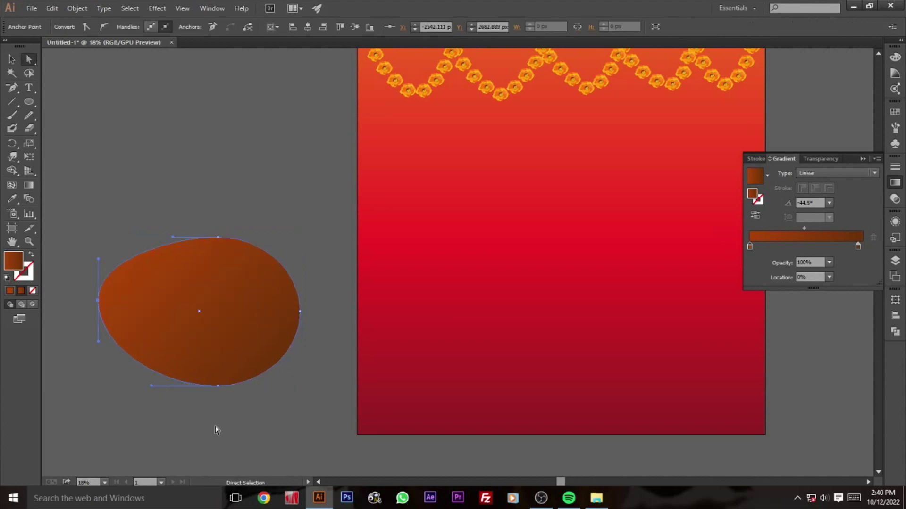
Step: Flatten the egg shape's top and draw an oval rim ellipse across it
click(221, 375)
drag(218, 239, 219, 268)
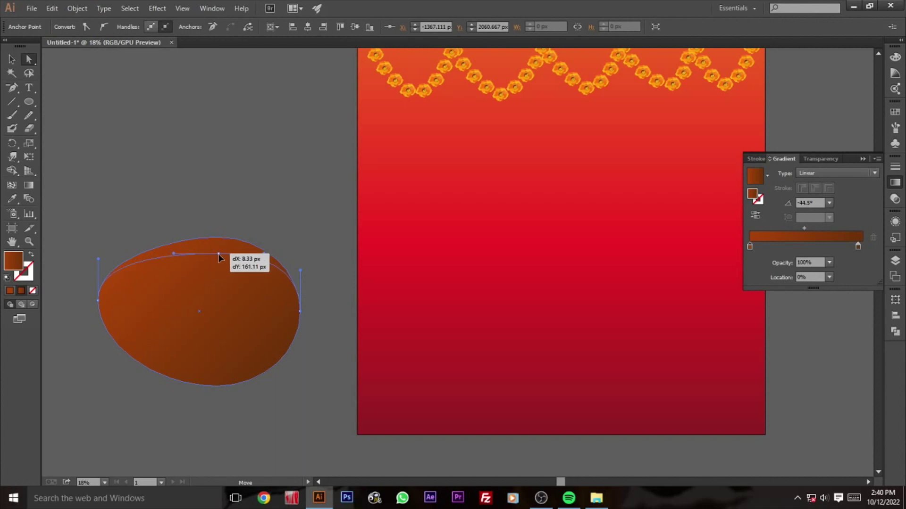
click(191, 236)
click(29, 101)
drag(98, 234, 305, 323)
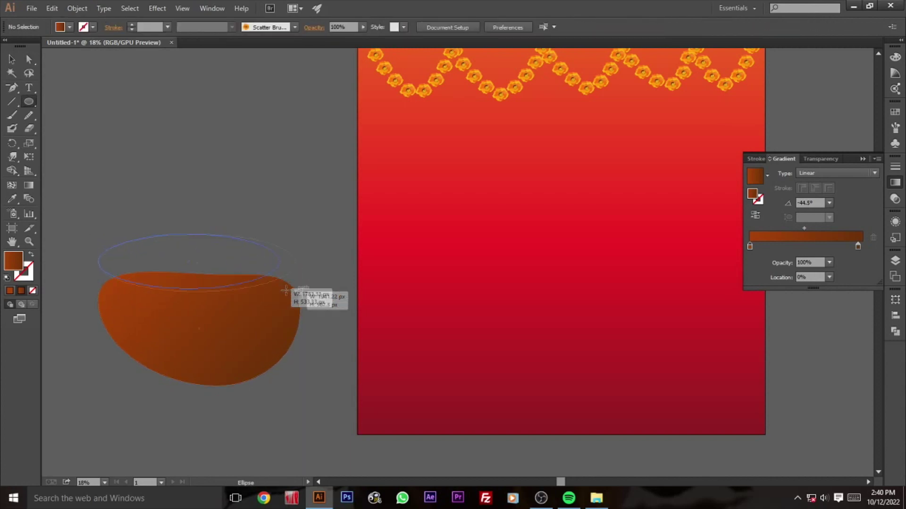
Step: Remove the ellipse's upper part with Shape Builder, leaving an open bowl
key(v)
shift+click(257, 314)
click(12, 171)
alt+click(203, 255)
Step: Re-lay the bowl's gradient diagonally and fine-tune its shading direction
click(12, 59)
key(g)
drag(153, 245, 253, 344)
drag(147, 311, 234, 263)
drag(241, 314, 137, 258)
key(v)
click(192, 166)
Step: Shrink the top ellipse into the inner opening, re-shade it, and nudge its left point
click(234, 303)
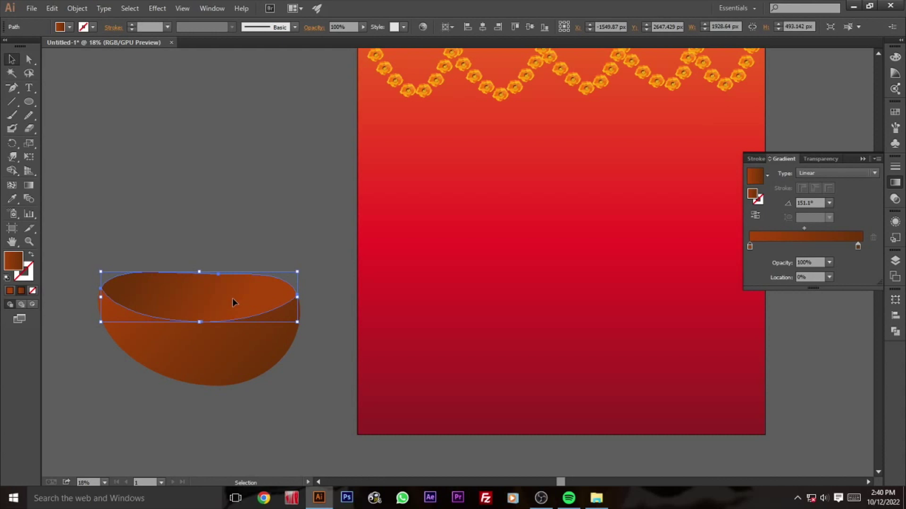
mouse_move(297, 272)
mouse_down()
mouse_move(147, 300)
mouse_move(257, 300)
mouse_up()
key(g)
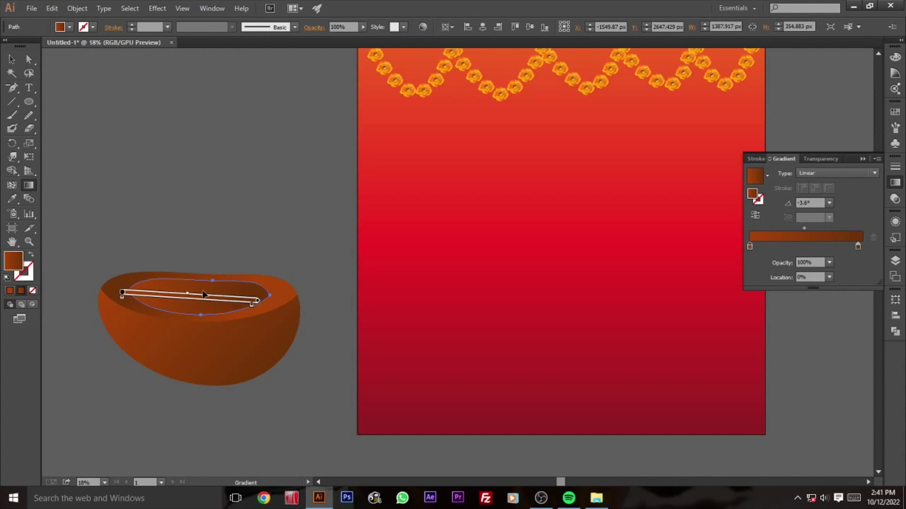
click(28, 59)
drag(122, 292, 119, 296)
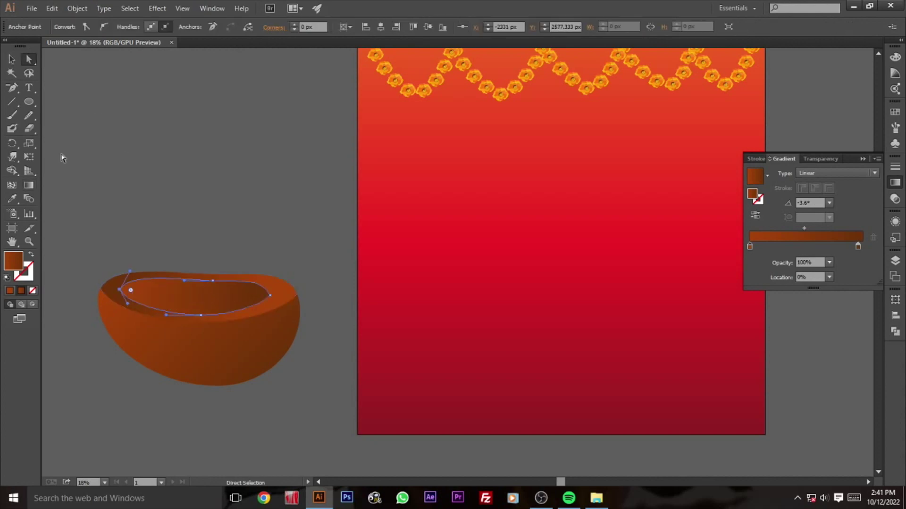
click(12, 59)
click(275, 262)
Step: Pull the rim's left anchor point out to meet the bowl edge
key(a)
click(112, 310)
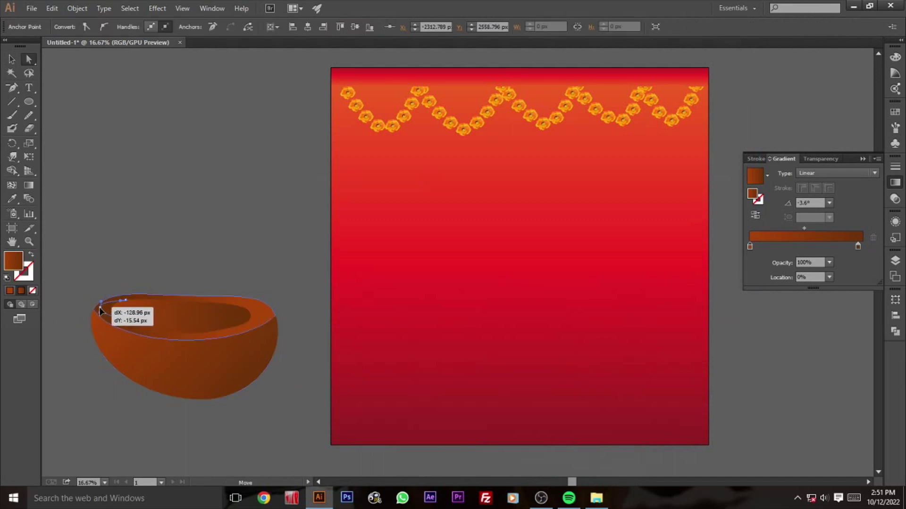
mouse_move(112, 311)
mouse_down()
mouse_move(100, 311)
mouse_move(135, 322)
mouse_up()
key(v)
click(196, 268)
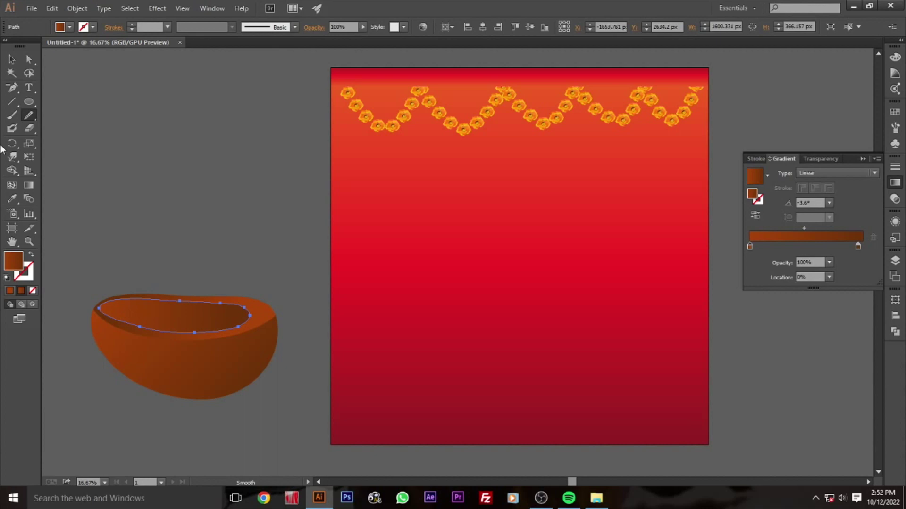
drag(230, 395, 290, 382)
click(29, 102)
Step: Draw a tall ellipse above the bowl with sharp ends and a lengthened pointed tip
drag(134, 103, 207, 234)
drag(12, 88, 66, 129)
click(170, 233)
click(171, 104)
key(v)
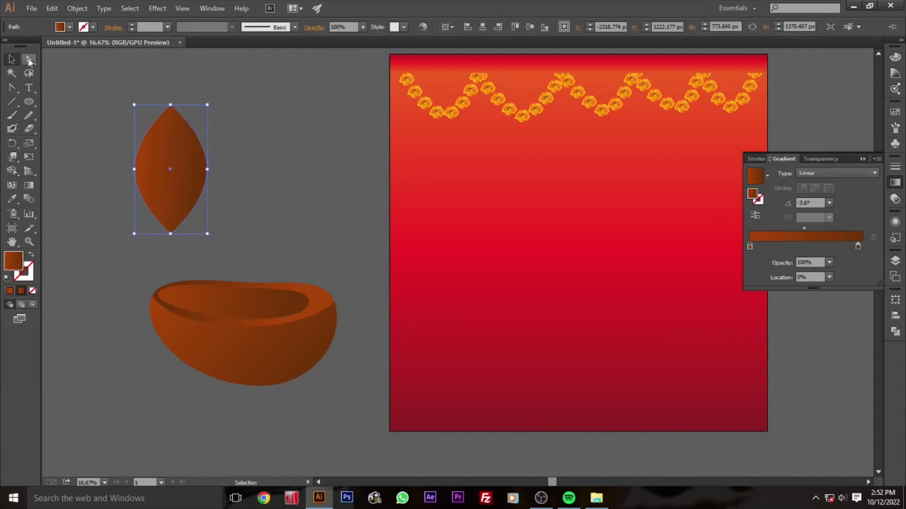
click(29, 61)
drag(171, 105, 170, 90)
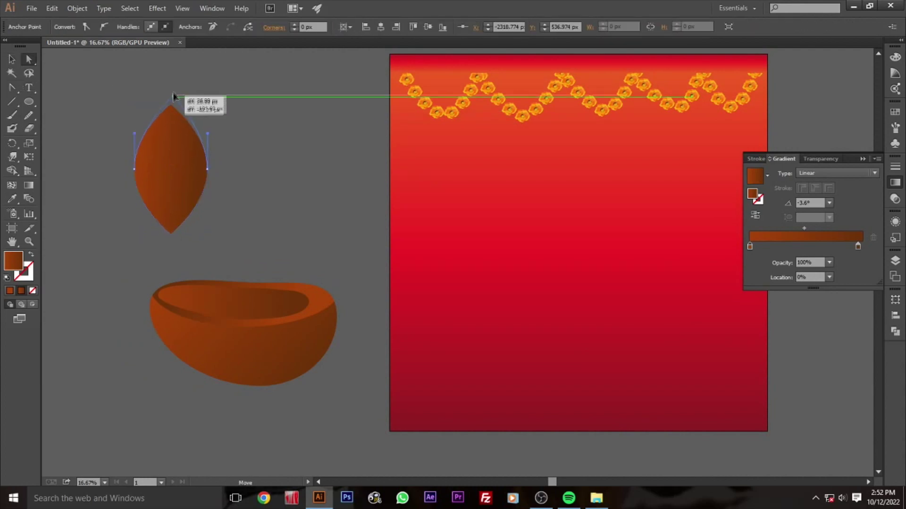
click(12, 59)
Step: Fill the flame solid orange F3910F and add a mesh point inside it
double_click(13, 261)
text(F3910F)
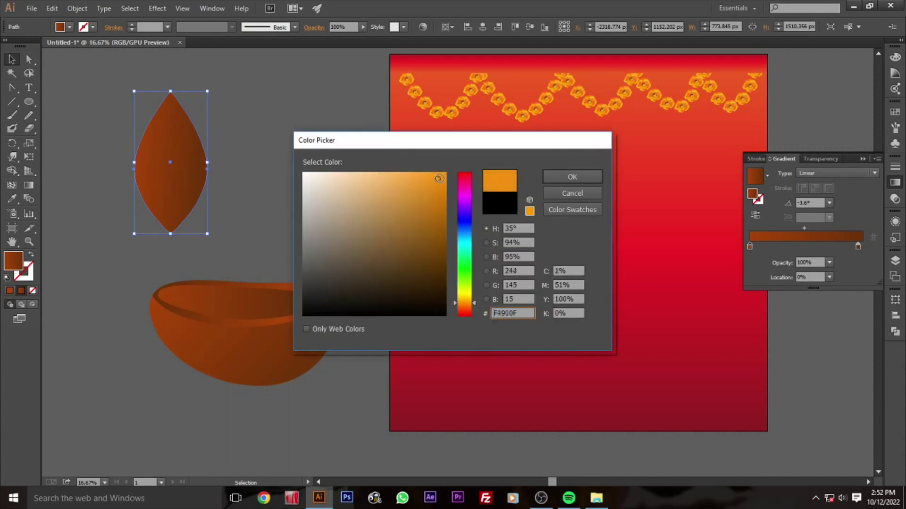
click(572, 177)
key(ctrl+shift+a)
click(200, 198)
click(12, 187)
click(171, 210)
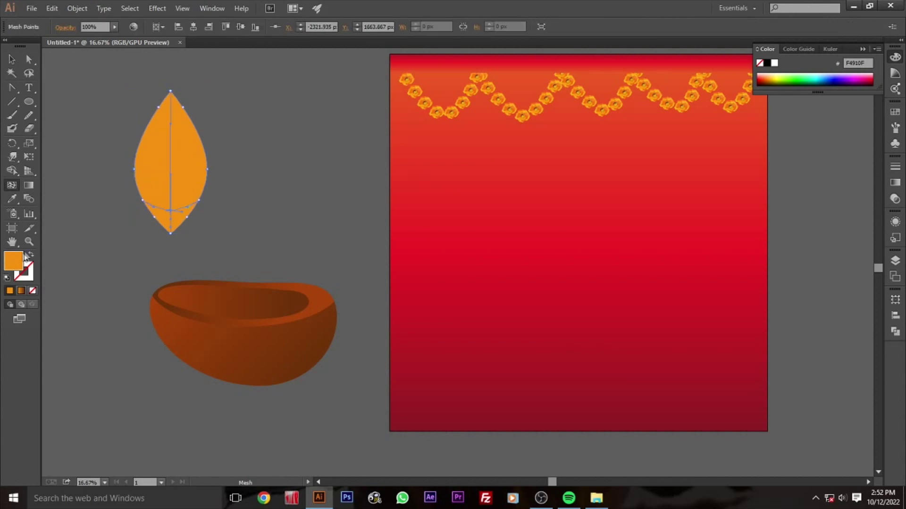
Step: Colour the first mesh point deep red DB0909 and add a second point across the flame
double_click(13, 260)
drag(464, 200, 465, 172)
click(441, 193)
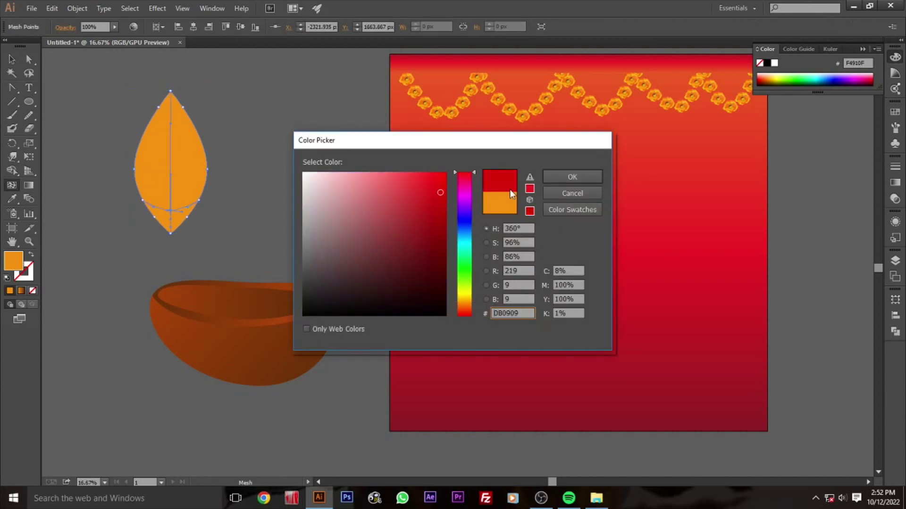
click(573, 177)
click(171, 162)
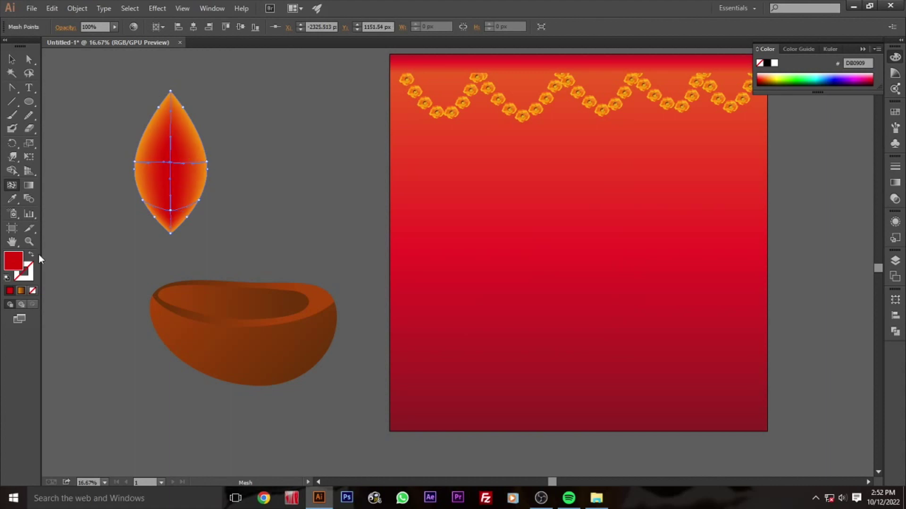
Step: Colour the next mesh point bright yellow FFC303 and add points near the right edge and top
double_click(17, 267)
drag(464, 317, 464, 304)
click(444, 174)
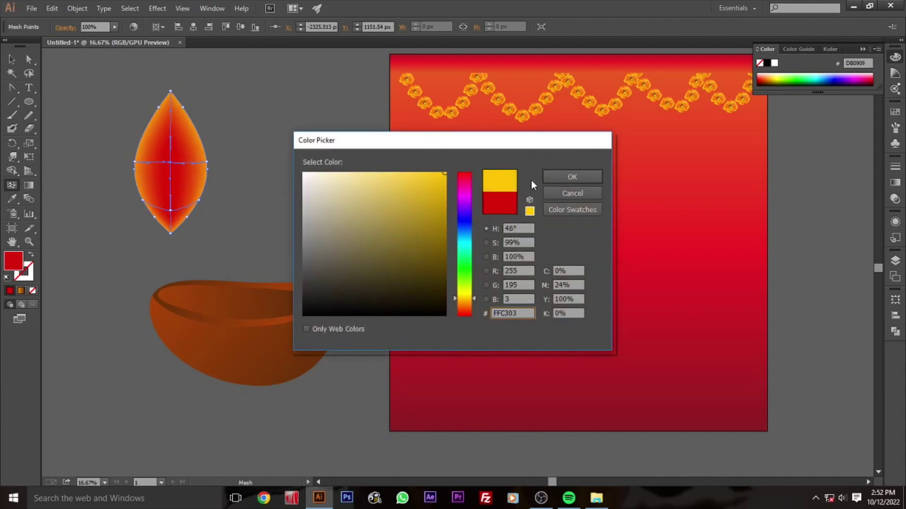
click(572, 177)
click(197, 158)
click(29, 73)
click(12, 185)
click(171, 106)
click(28, 73)
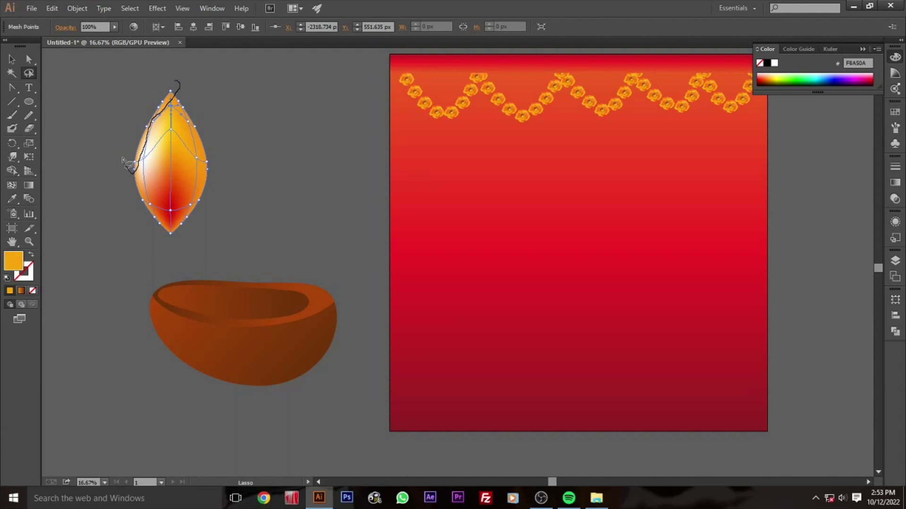
Step: Lasso the flame's left-side, tip and right-side mesh points and make them transparent
drag(177, 85, 176, 86)
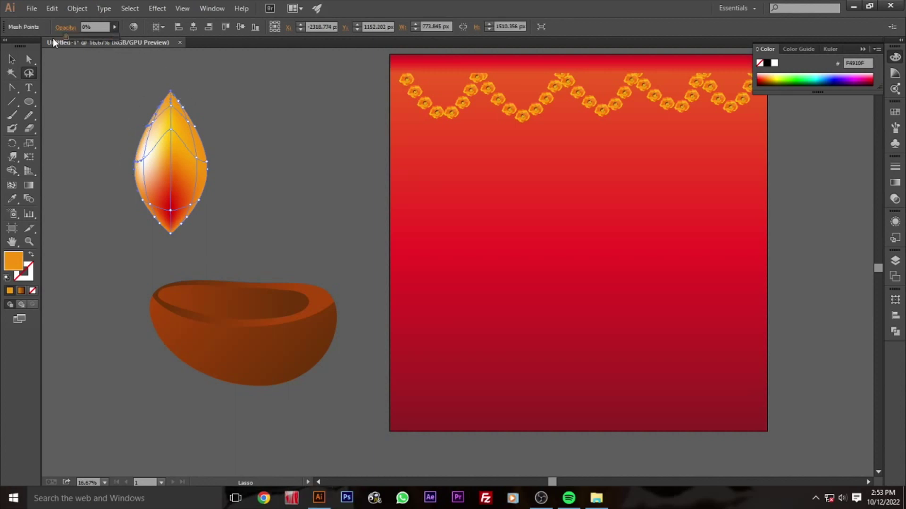
drag(56, 42, 88, 108)
drag(146, 109, 149, 116)
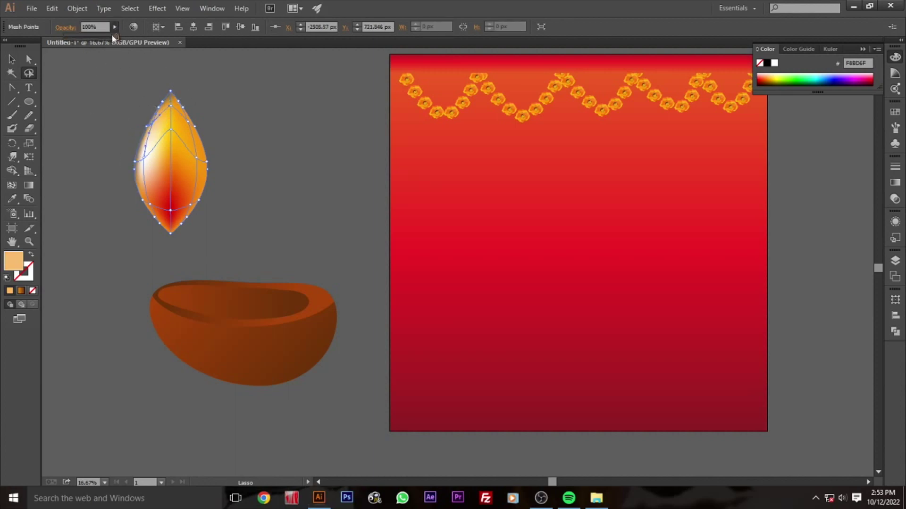
drag(191, 80, 169, 100)
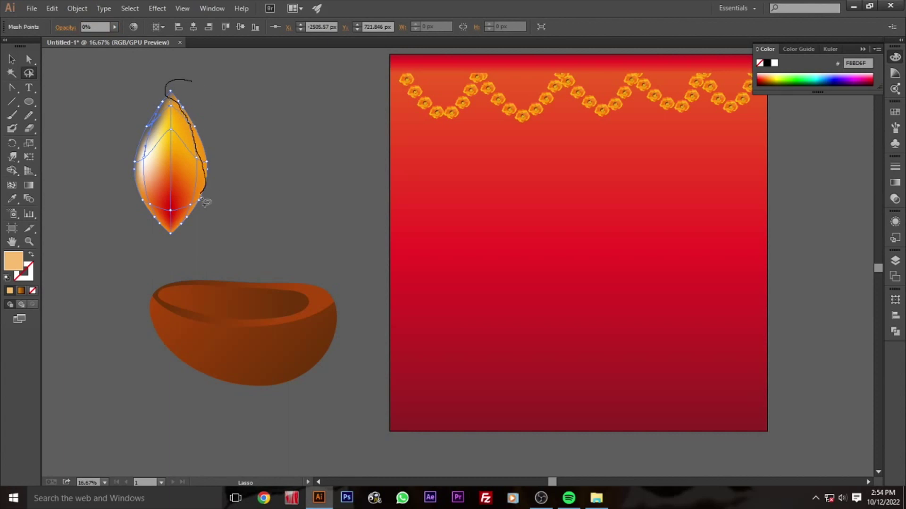
drag(191, 225, 190, 81)
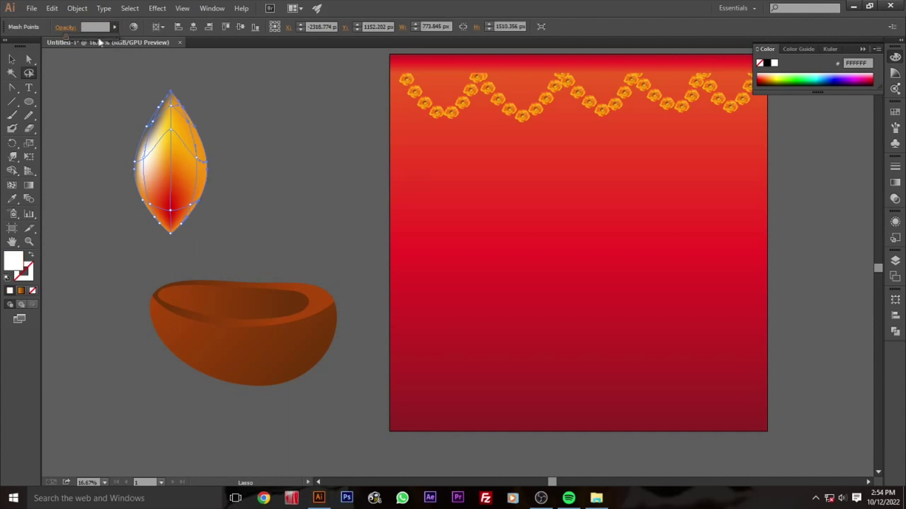
drag(53, 42, 243, 149)
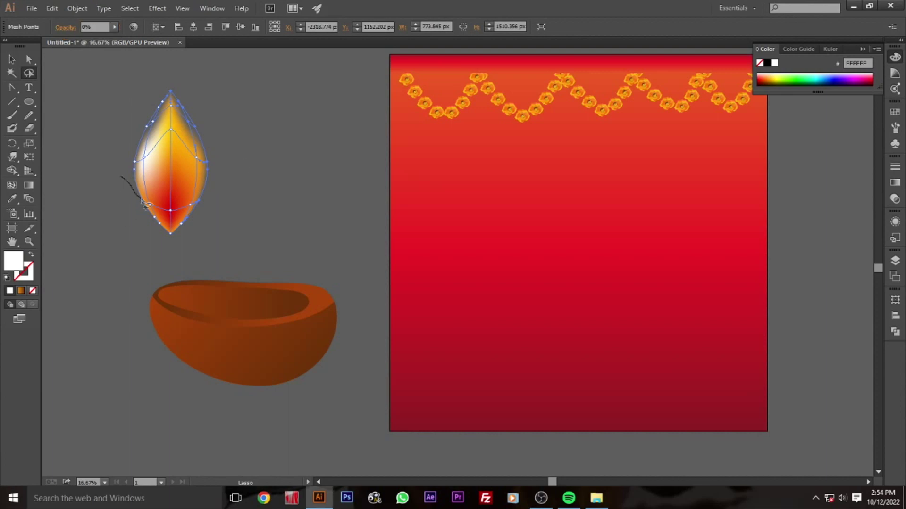
Step: Adjust the left mesh points' transparency and set right-side points to 0% opacity
drag(134, 206, 129, 189)
click(114, 27)
drag(66, 37, 94, 38)
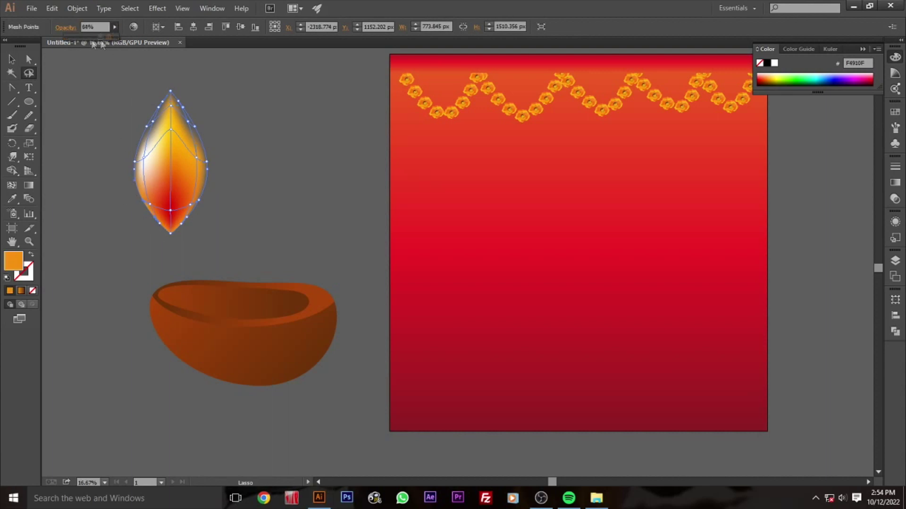
click(91, 107)
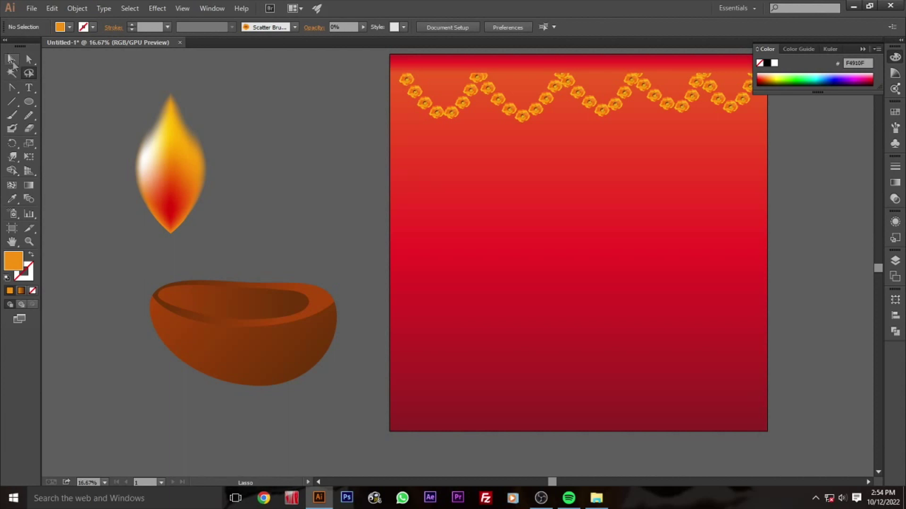
drag(217, 236, 221, 151)
text(0)
key(Return)
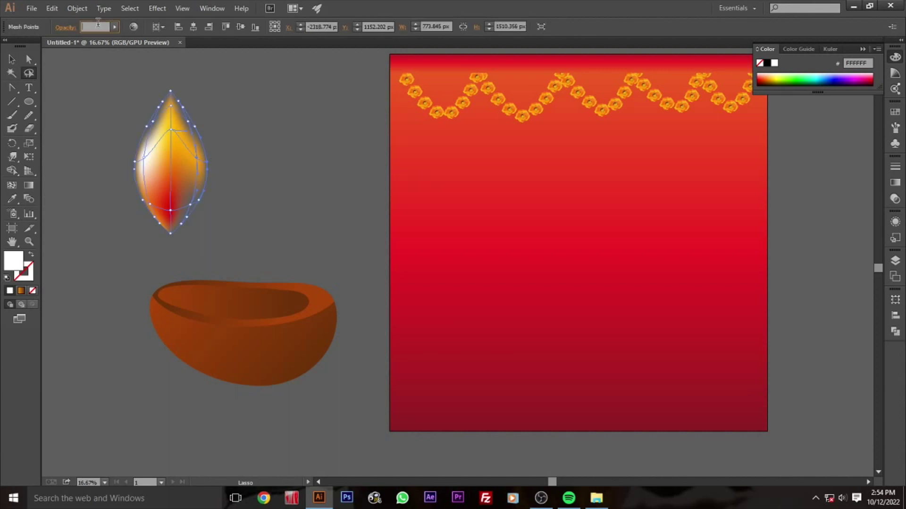
Step: Set further flame mesh points to 25% opacity and select more right-side point groups
click(115, 27)
drag(123, 40, 111, 40)
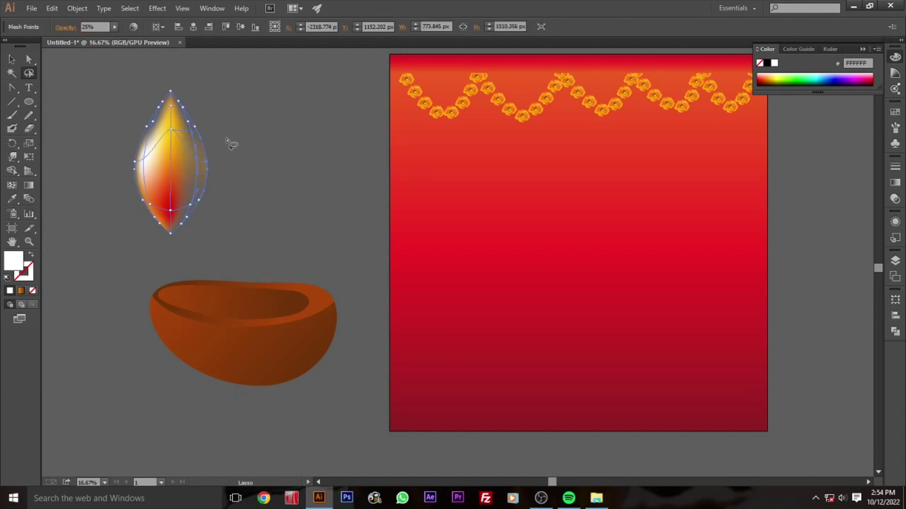
click(232, 151)
drag(200, 163, 208, 141)
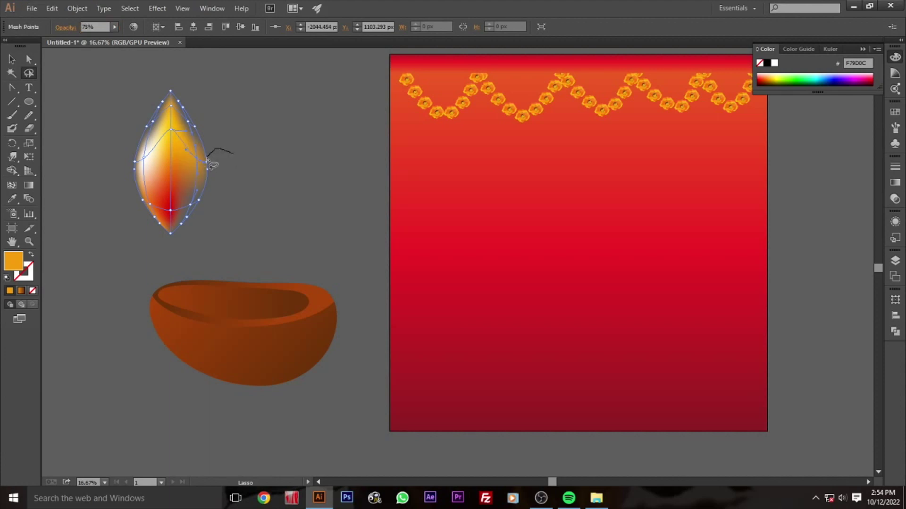
drag(224, 155, 222, 163)
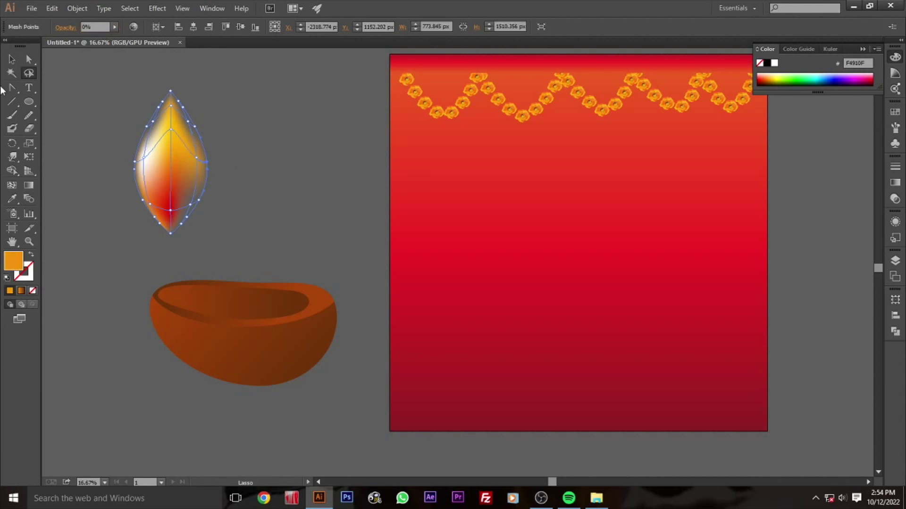
click(165, 188)
key(a)
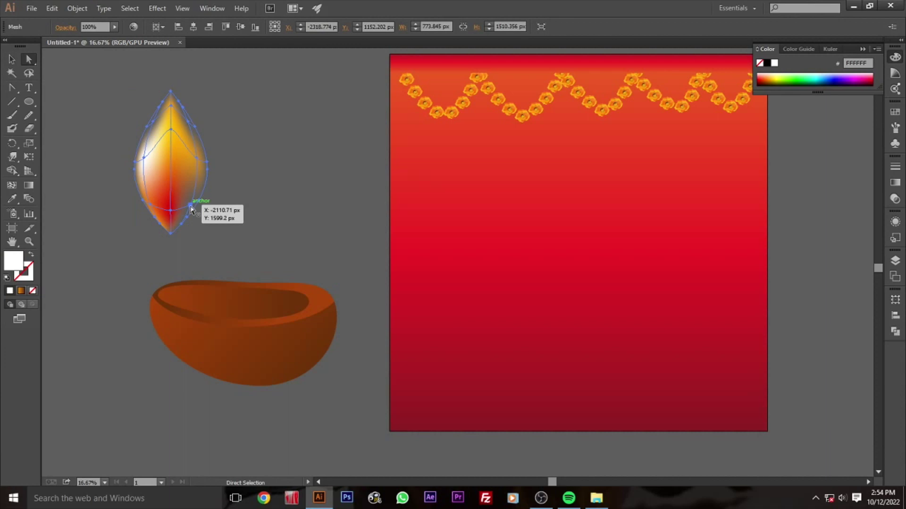
Step: Select flame mesh points and drag two of them to reshape the glow
click(246, 172)
drag(246, 172, 83, 218)
drag(145, 172, 152, 156)
drag(146, 202, 154, 204)
Step: Fade two flame mesh points by lowering their opacity to about 25%
click(155, 165)
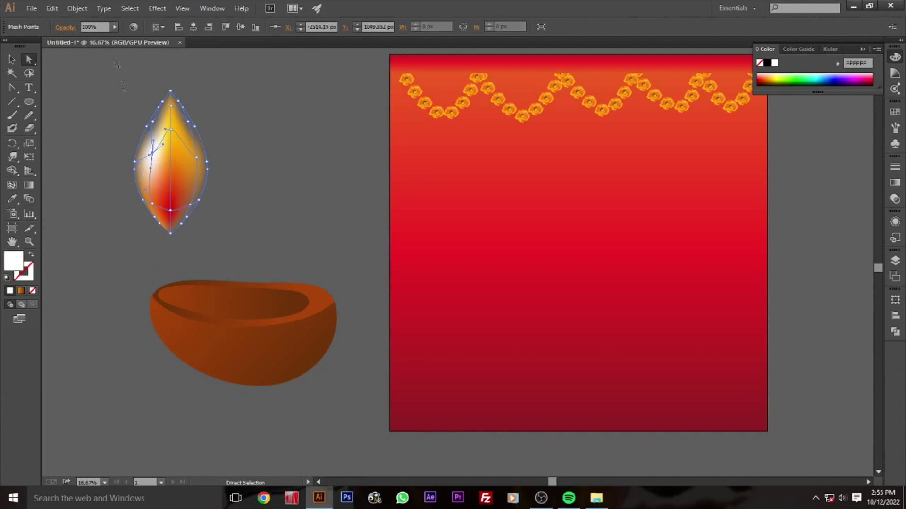
click(94, 27)
text(25)
key(Return)
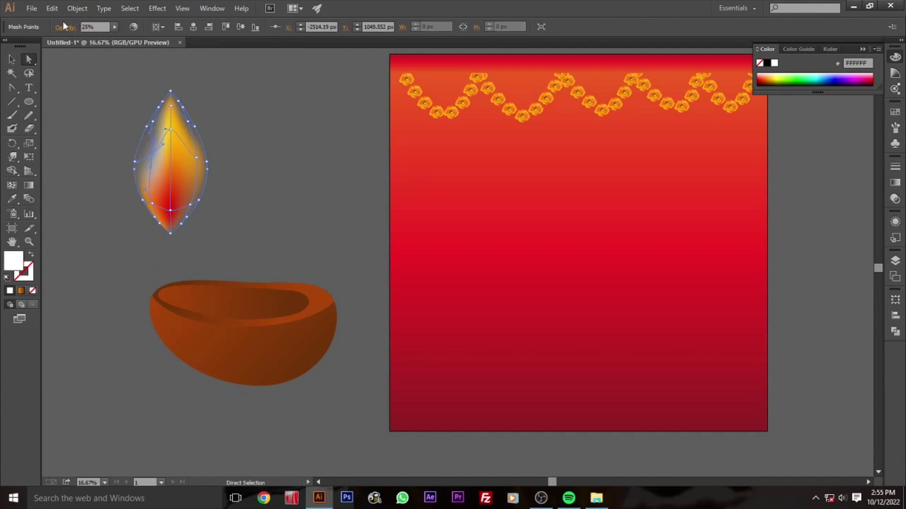
click(183, 110)
text(5)
key(Return)
Step: Pick the flame's top and outer mesh points to fade, undoing two unwanted changes
click(107, 105)
click(145, 205)
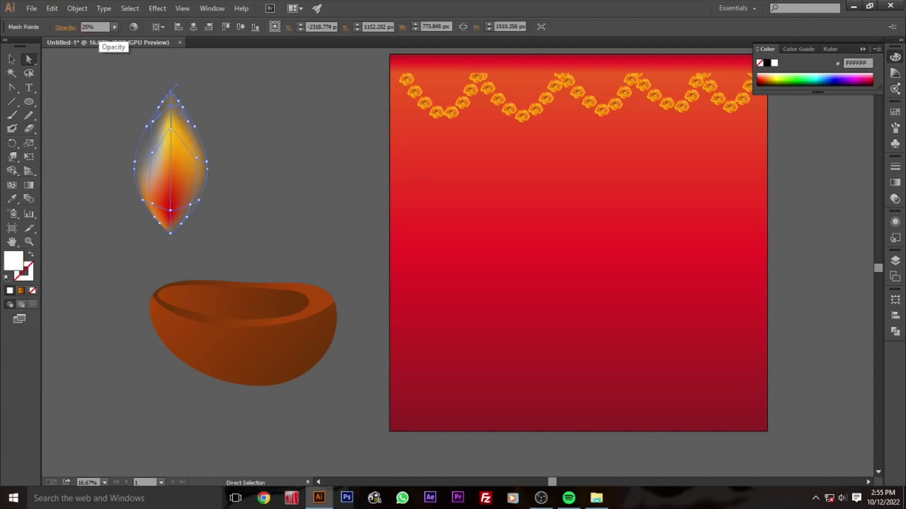
click(290, 166)
click(181, 100)
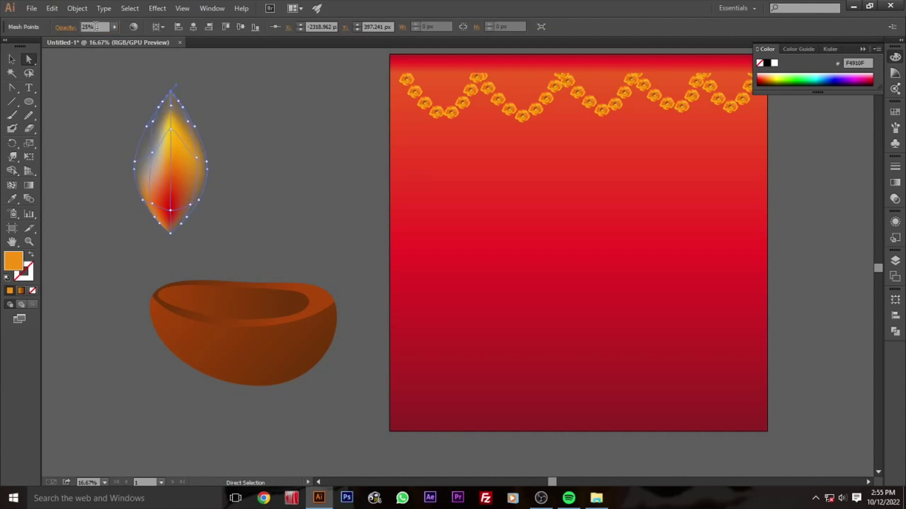
text(0)
click(274, 138)
click(205, 117)
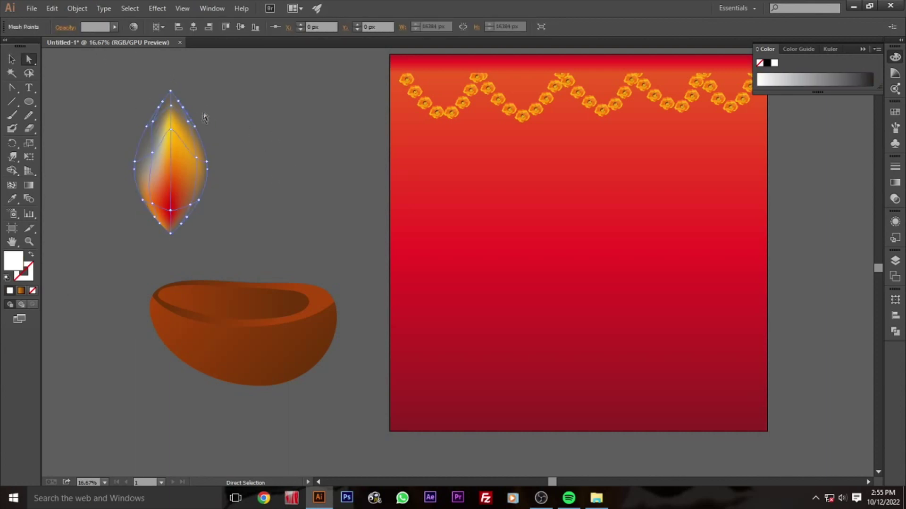
click(181, 103)
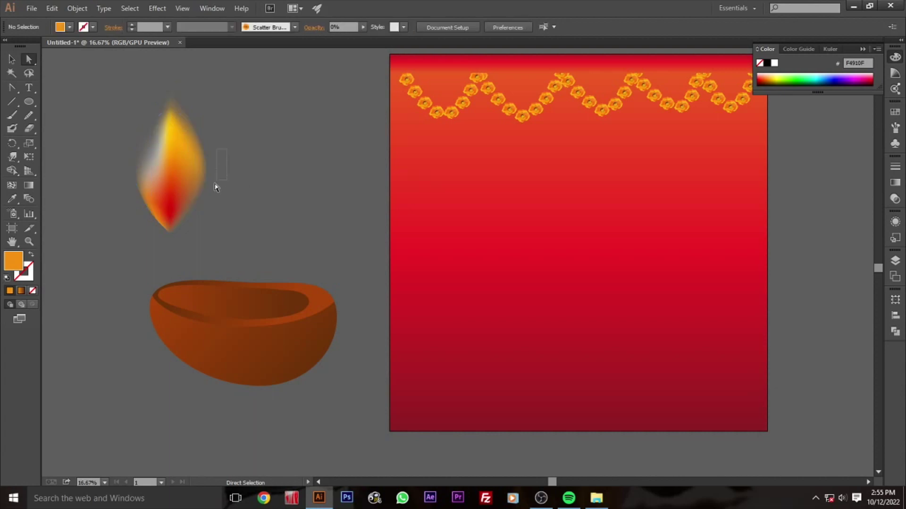
click(194, 133)
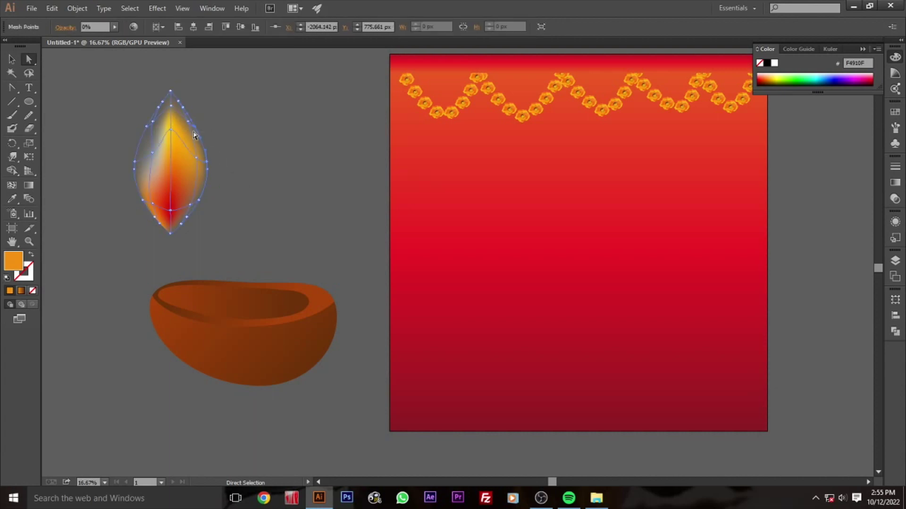
click(190, 126)
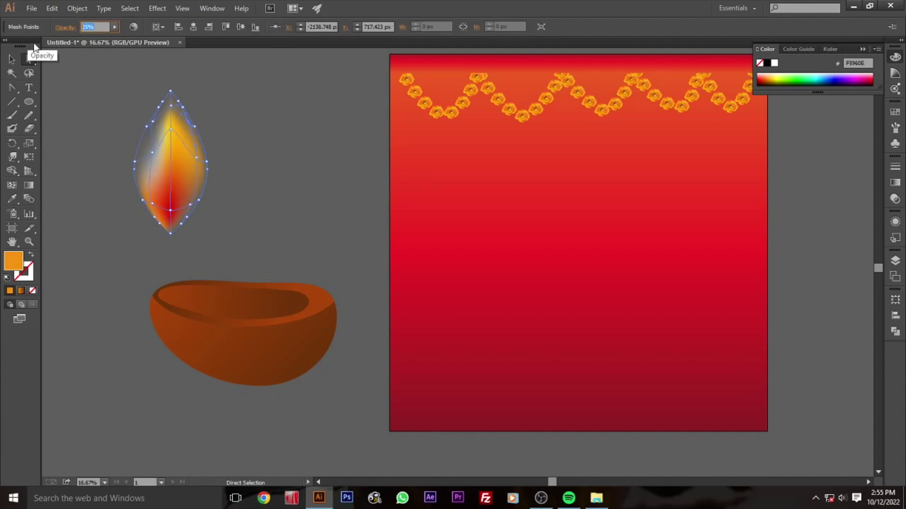
click(201, 169)
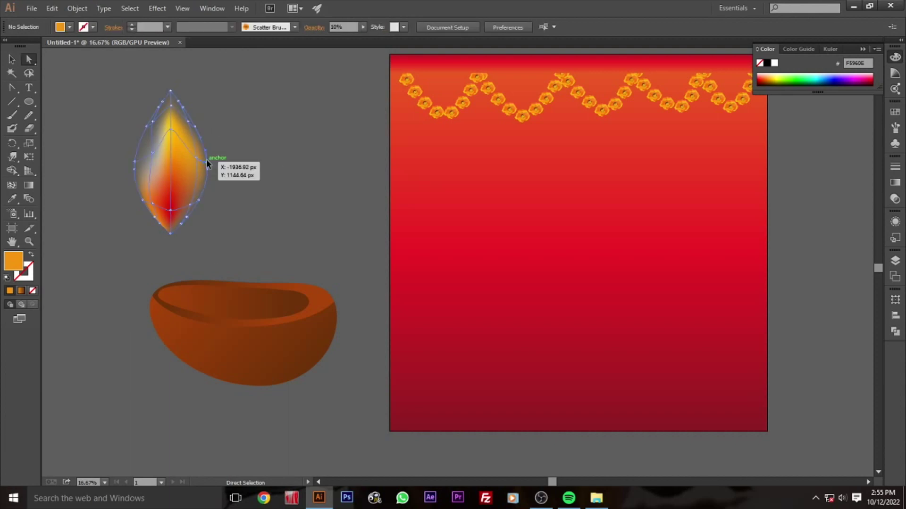
key(ctrl+z)
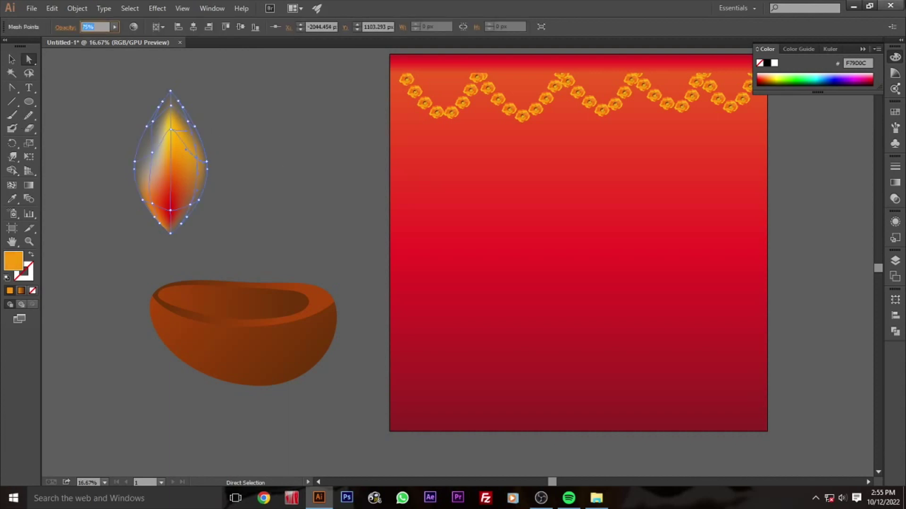
key(ctrl+z)
key(ctrl+z)
key(ctrl+z)
key(ctrl+z)
Step: Try lower flame points, then select the whole flame for repositioning
click(132, 238)
click(162, 225)
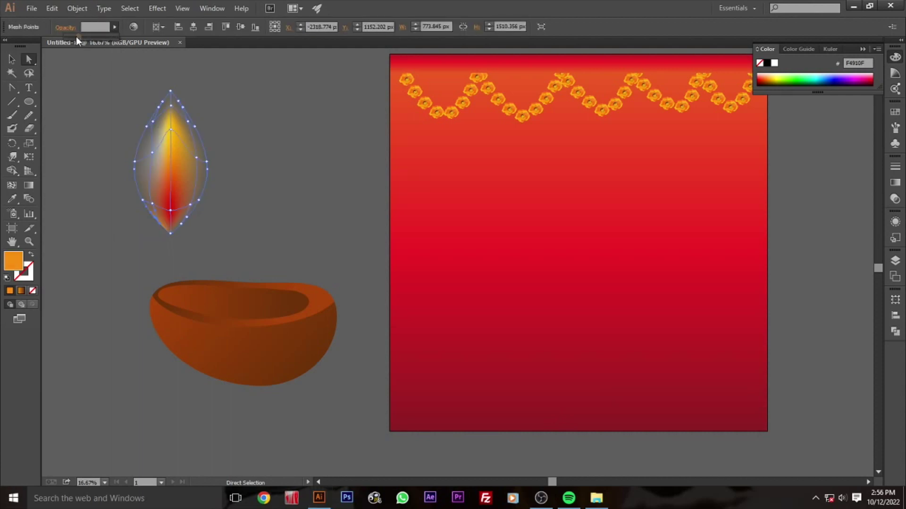
click(63, 198)
click(12, 61)
Step: Move the flame onto the lamp's spout and paint a wick stroke beneath it
drag(176, 187, 164, 237)
click(238, 168)
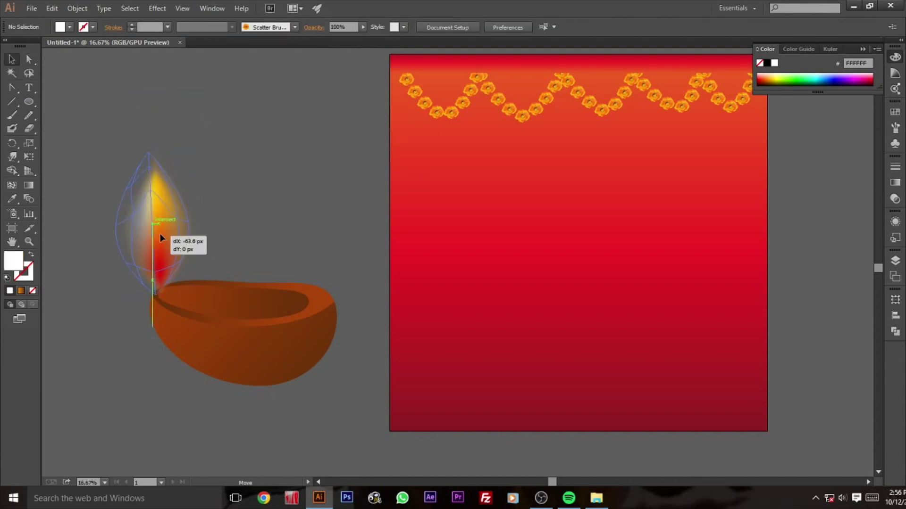
scroll(162, 239, up, 2)
key(b)
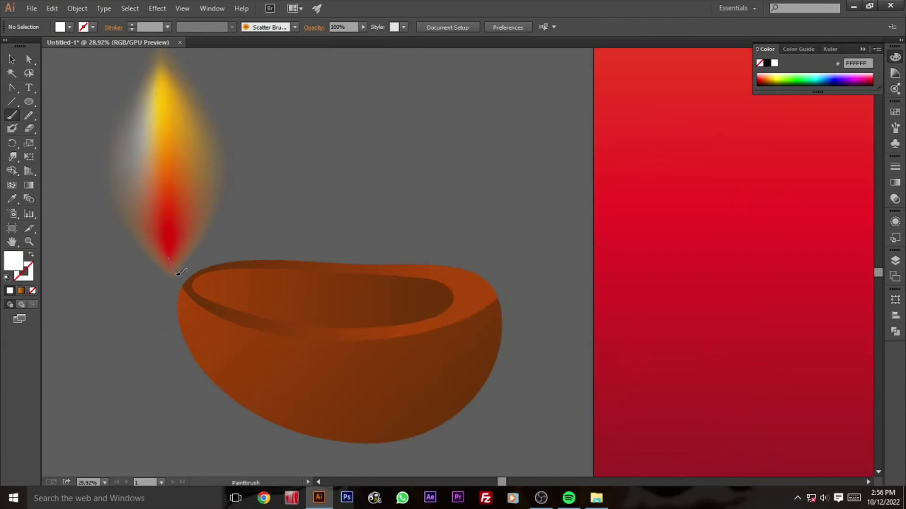
drag(220, 279, 220, 279)
key(shift+x)
key(v)
click(175, 264)
Step: Give the wick the Basic brush, 47 pt weight and Width Profile 1
click(288, 26)
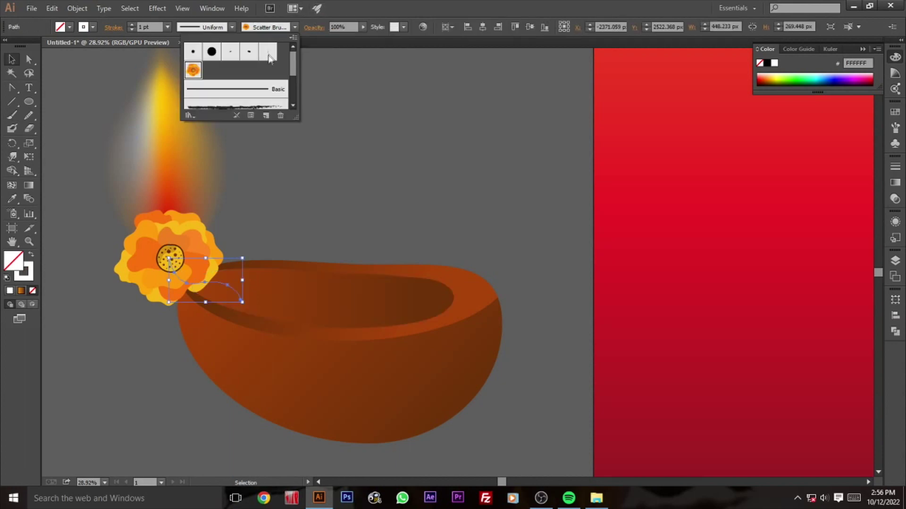
click(255, 92)
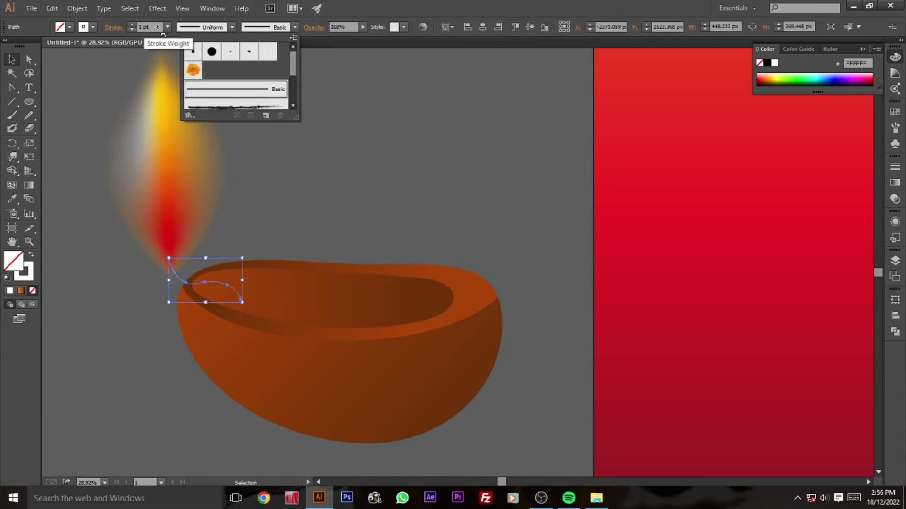
click(167, 27)
click(184, 260)
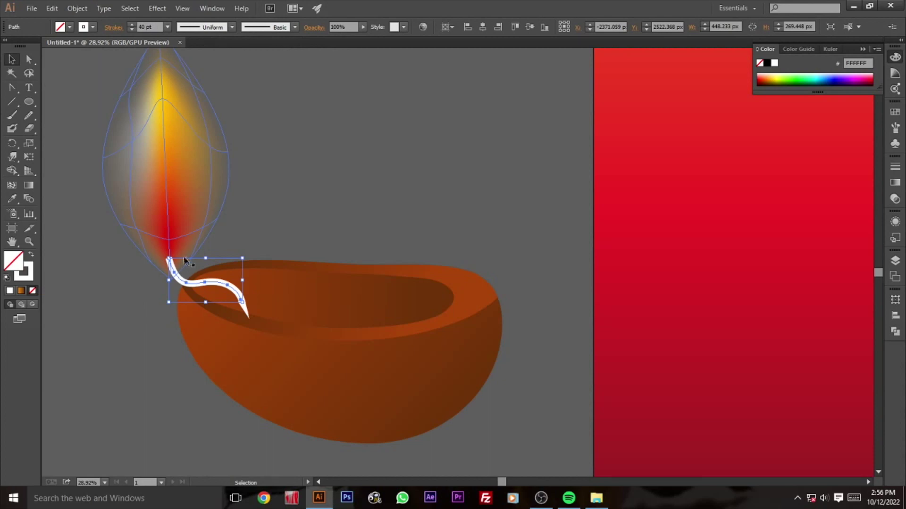
click(132, 24)
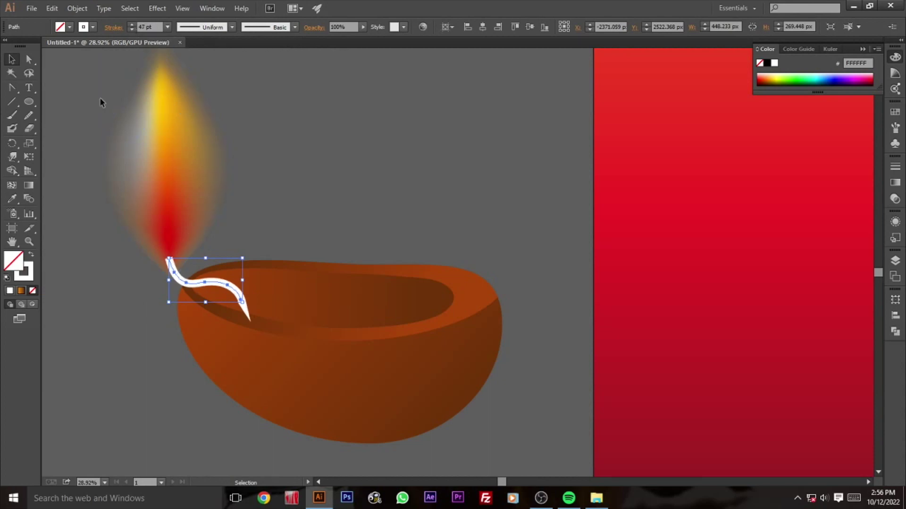
click(29, 116)
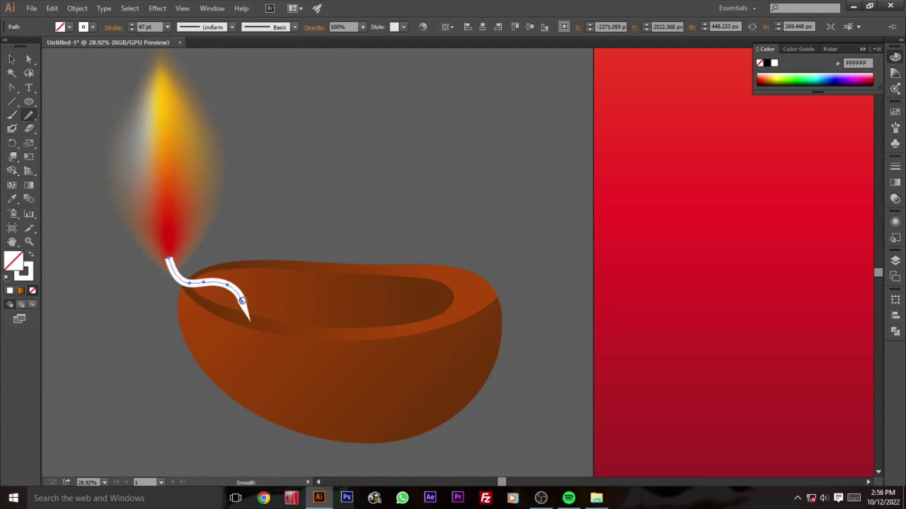
click(204, 27)
click(203, 63)
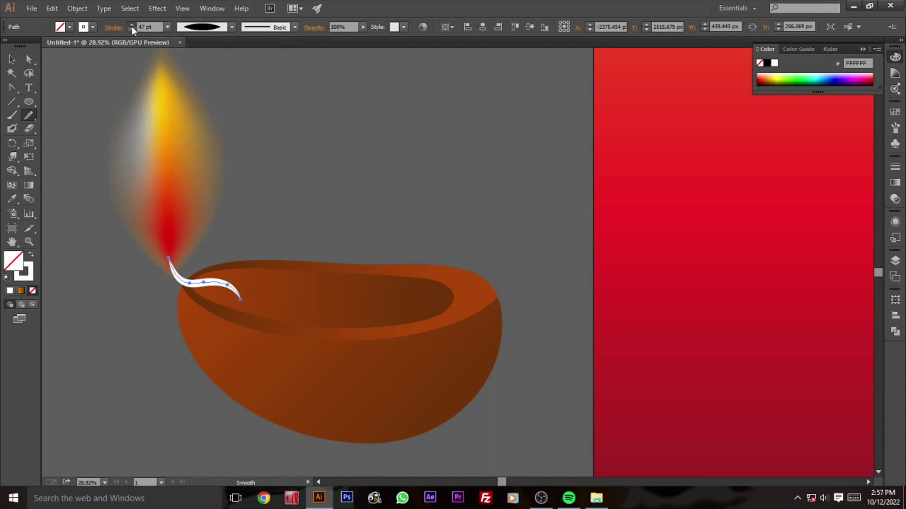
Step: Reshape the wick's end anchor onto the rim and smooth its curve
click(29, 59)
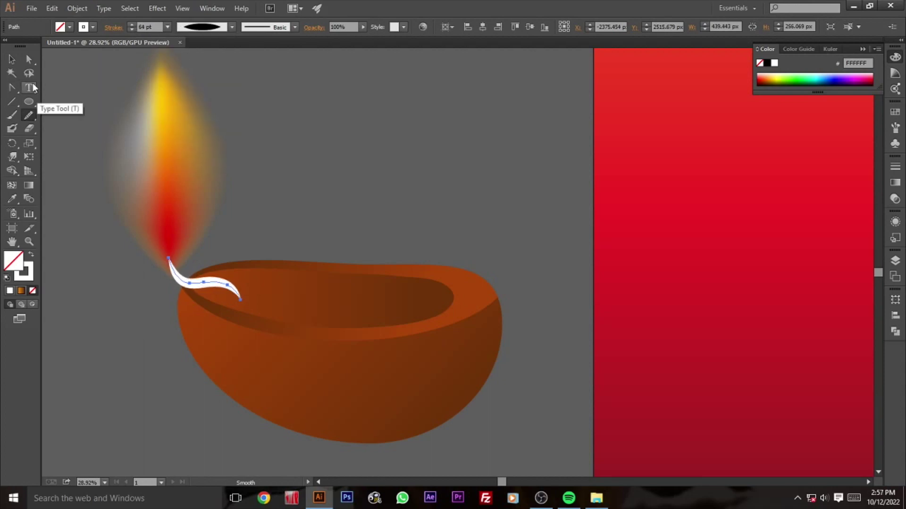
click(240, 300)
drag(240, 300, 207, 286)
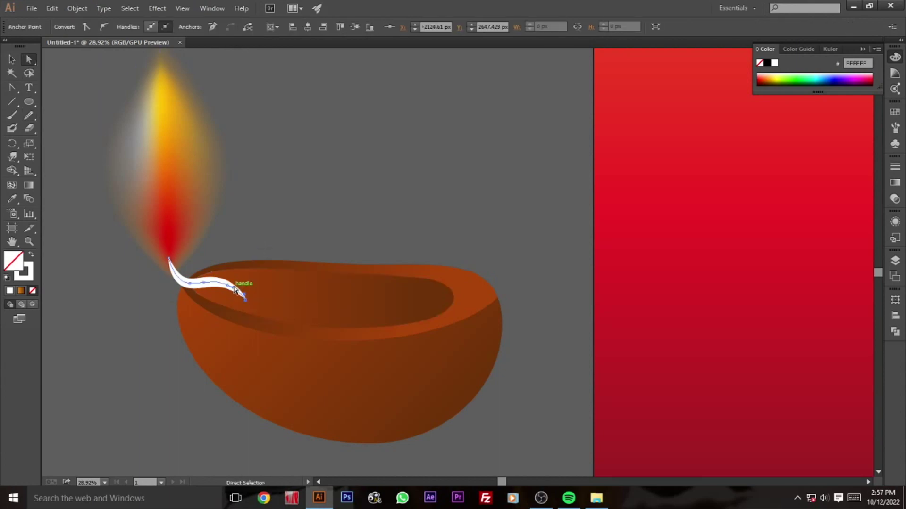
mouse_move(206, 285)
mouse_down()
mouse_move(244, 304)
mouse_move(230, 300)
mouse_up()
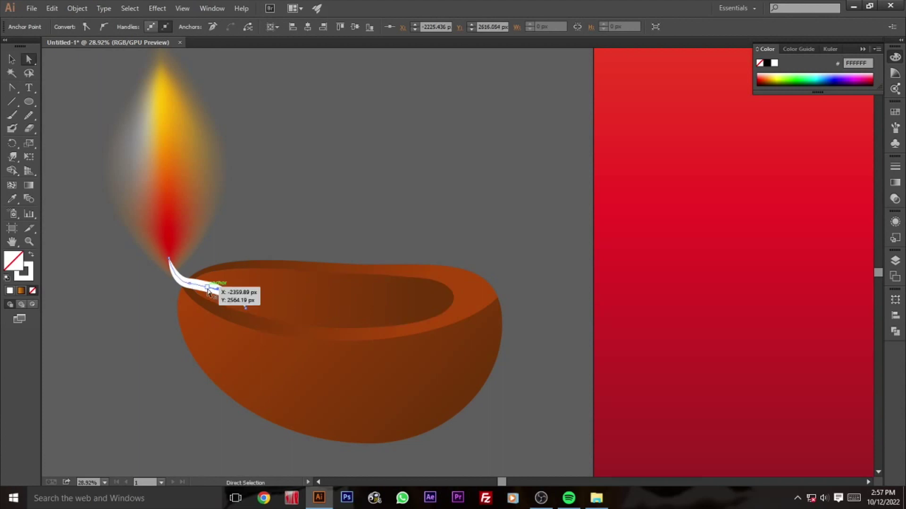
drag(229, 301, 245, 309)
click(27, 121)
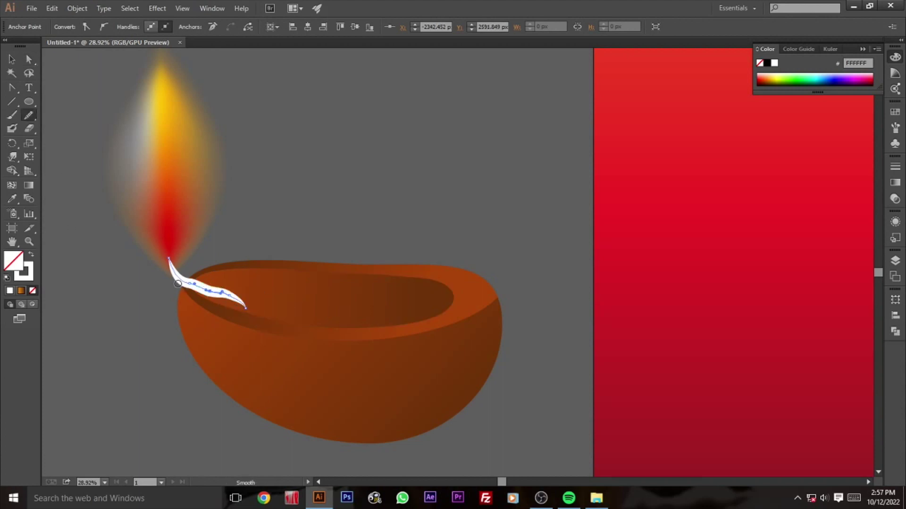
drag(175, 277, 225, 292)
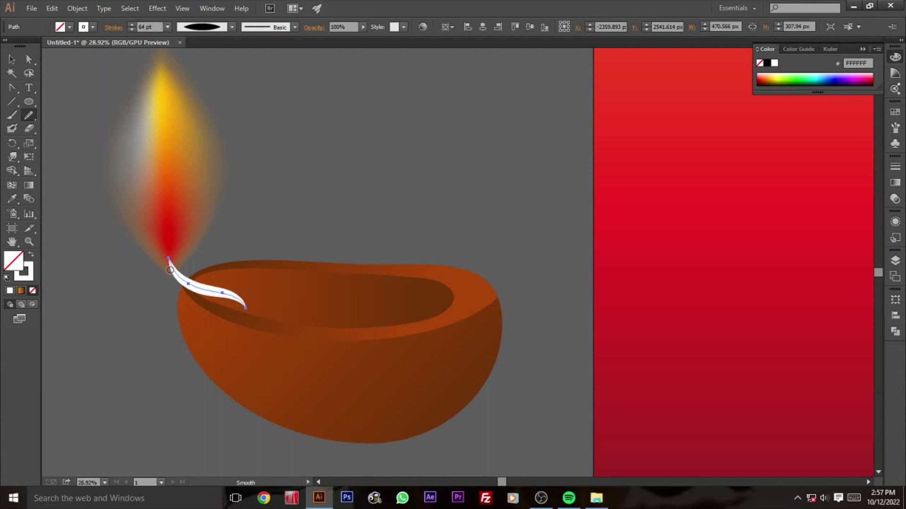
Step: Expand the wick's appearance into a filled shape via Object > Expand Appearance
click(12, 59)
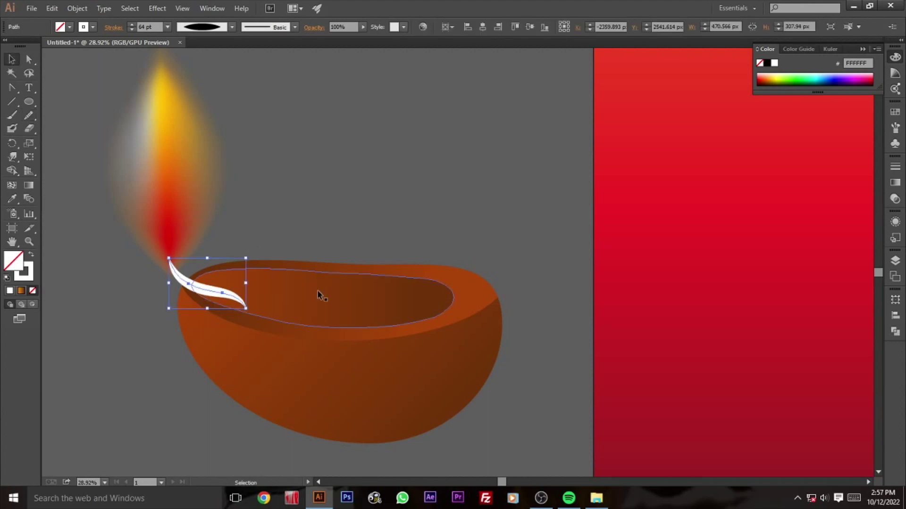
click(76, 8)
click(118, 139)
click(28, 115)
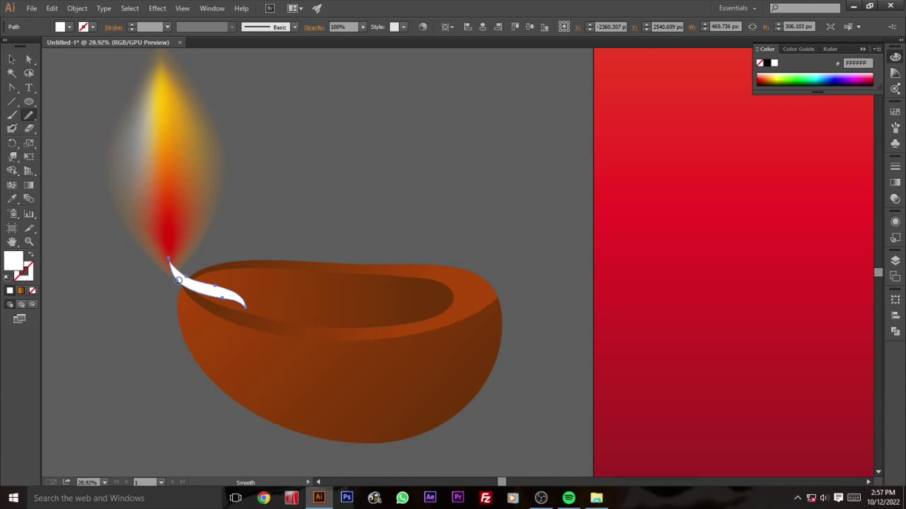
Step: Nudge the wick's end anchor to refine its shape
click(26, 61)
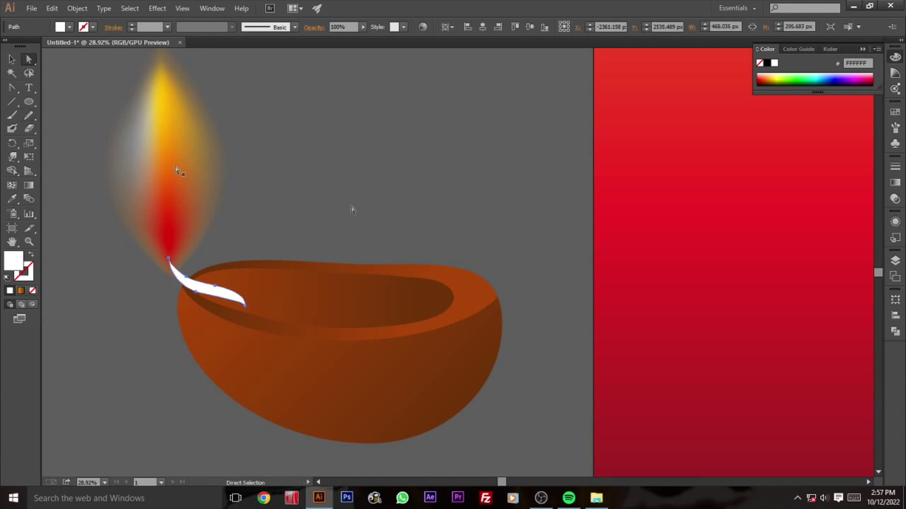
click(337, 232)
click(245, 307)
mouse_move(245, 309)
mouse_down()
mouse_move(213, 304)
mouse_move(218, 288)
mouse_up()
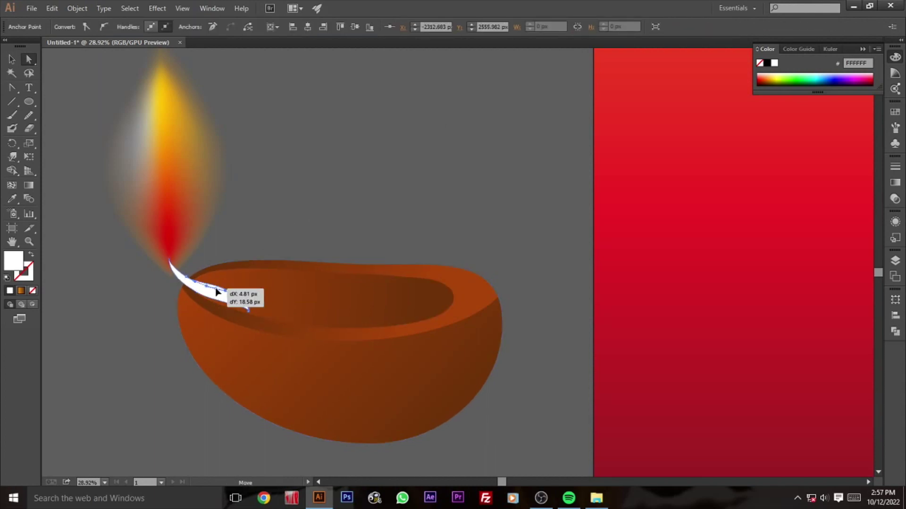
click(264, 239)
Step: Add a mesh point to the wick and colour it grey
key(v)
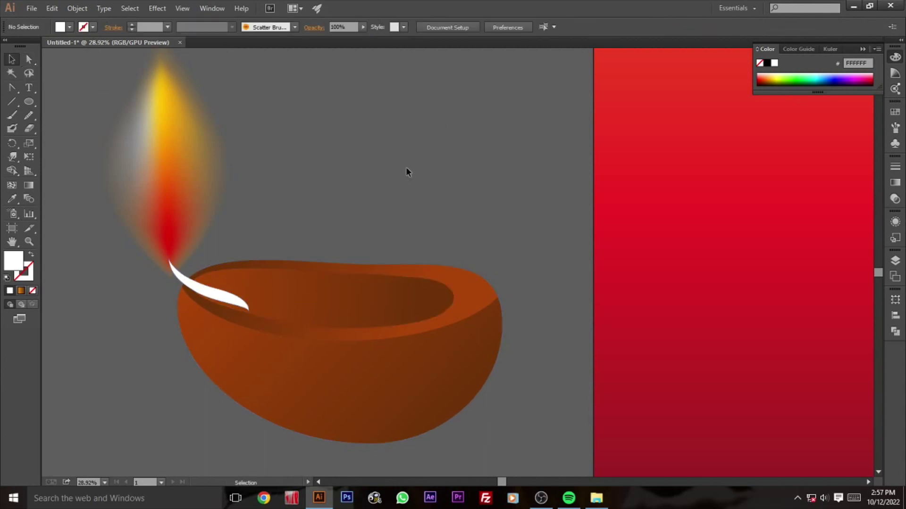
click(191, 293)
click(12, 185)
click(210, 292)
double_click(14, 262)
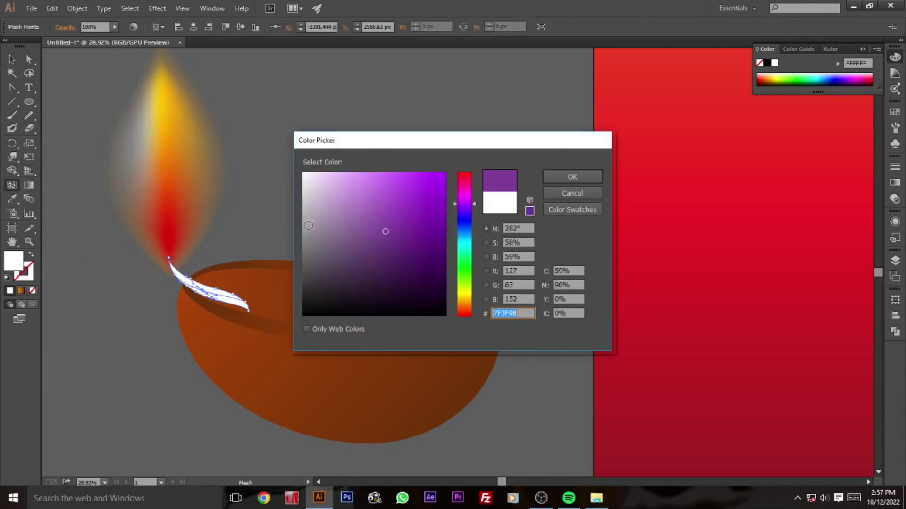
drag(309, 233, 305, 222)
click(572, 177)
Step: Bring the flame in front of the wick
click(12, 59)
click(348, 183)
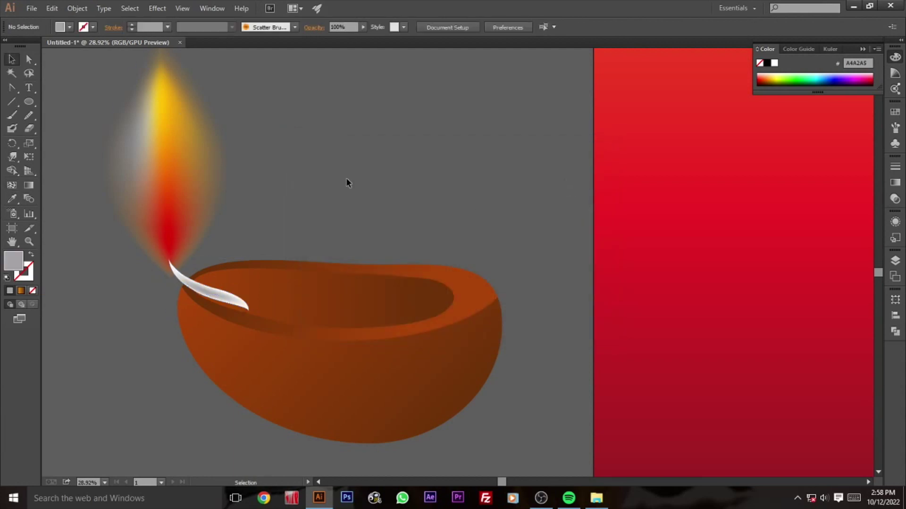
right_click(212, 180)
click(174, 245)
click(212, 237)
Step: Select the flame's right and base mesh points and drag them outward
click(28, 59)
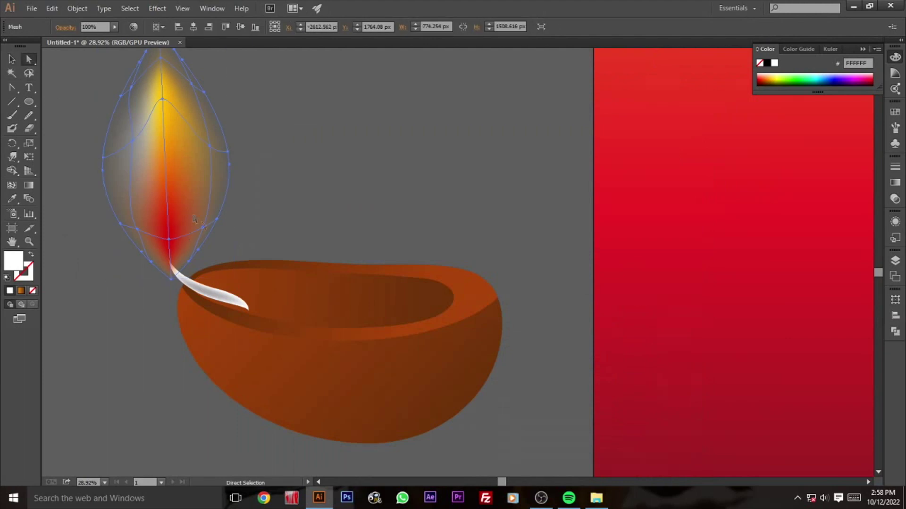
click(203, 249)
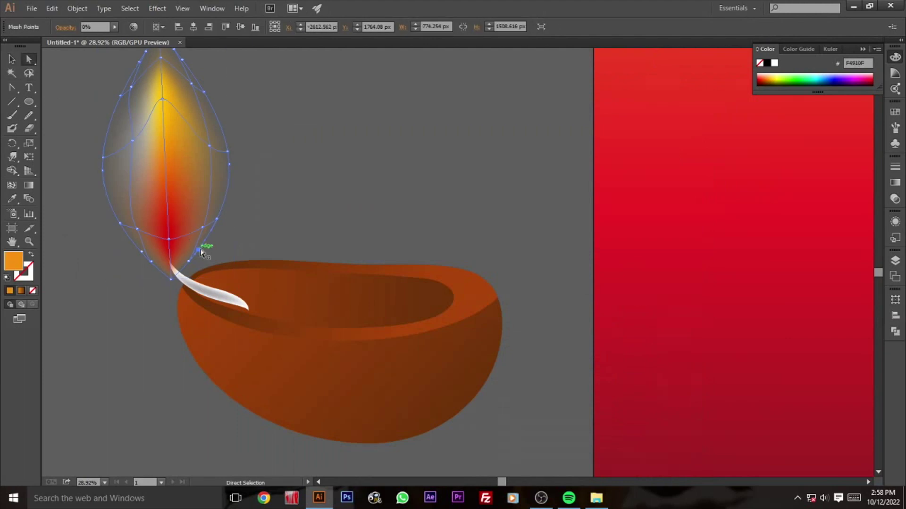
click(170, 240)
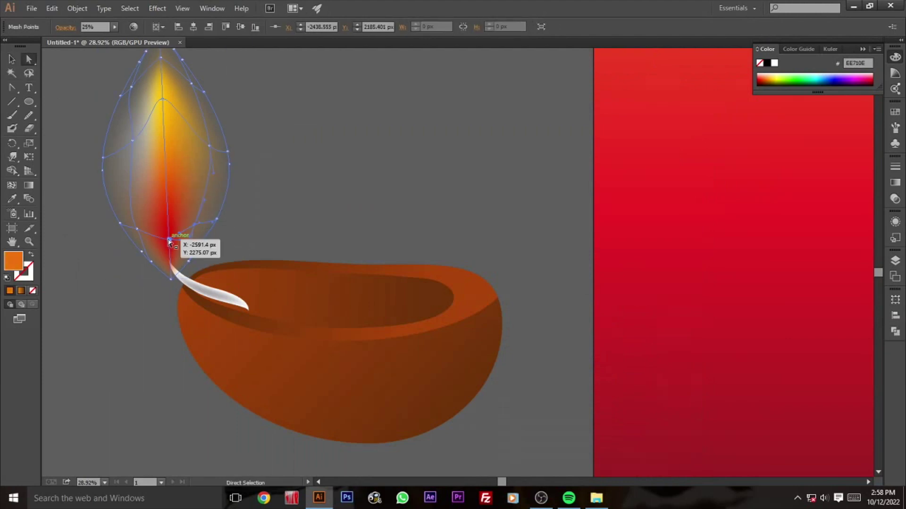
click(29, 75)
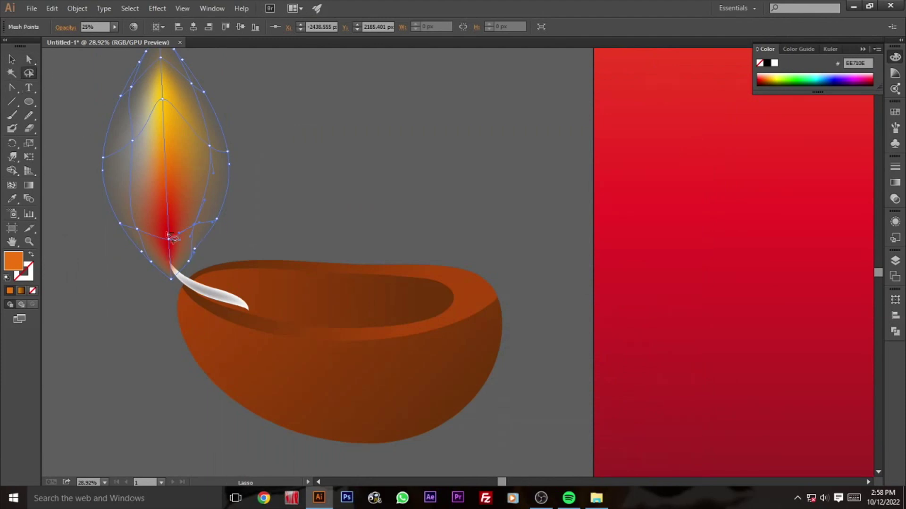
mouse_move(180, 250)
mouse_down()
mouse_move(171, 236)
mouse_move(154, 246)
mouse_up()
click(29, 59)
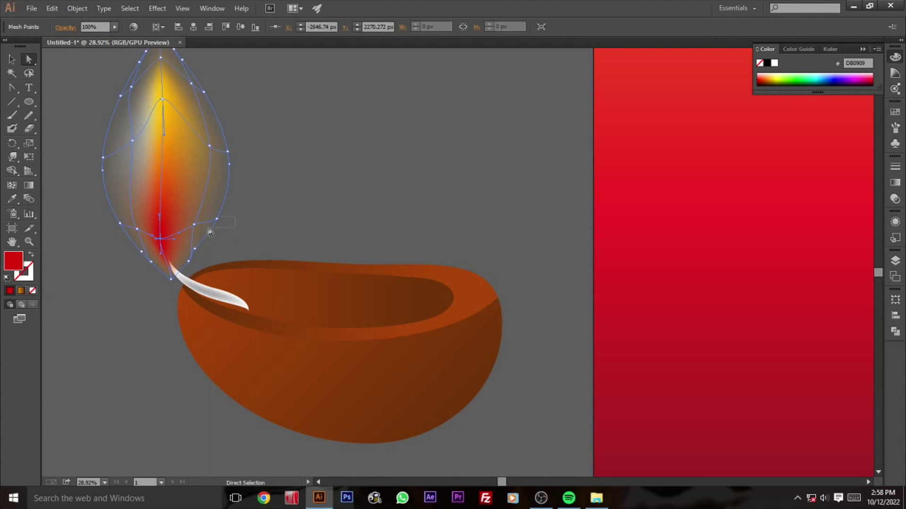
drag(192, 239, 208, 220)
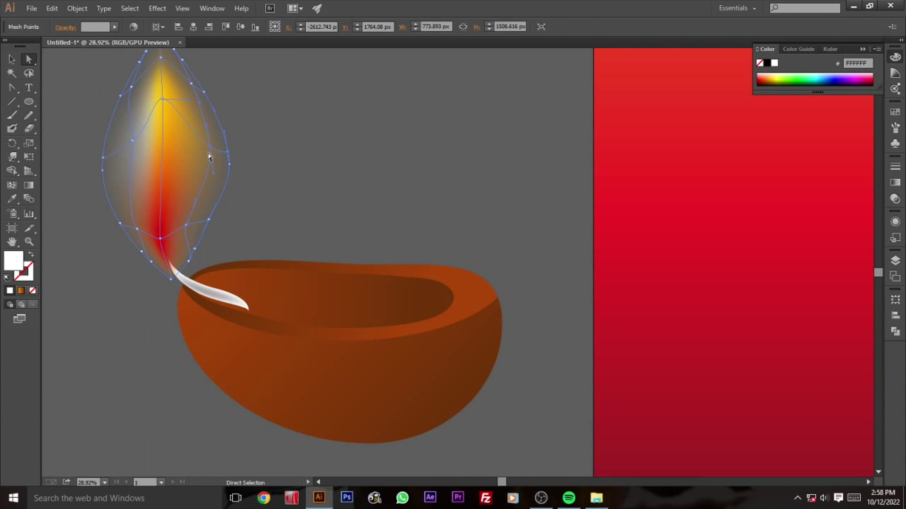
mouse_move(206, 157)
mouse_down()
mouse_move(216, 150)
mouse_move(228, 172)
mouse_up()
click(264, 183)
scroll(250, 175, up, 2)
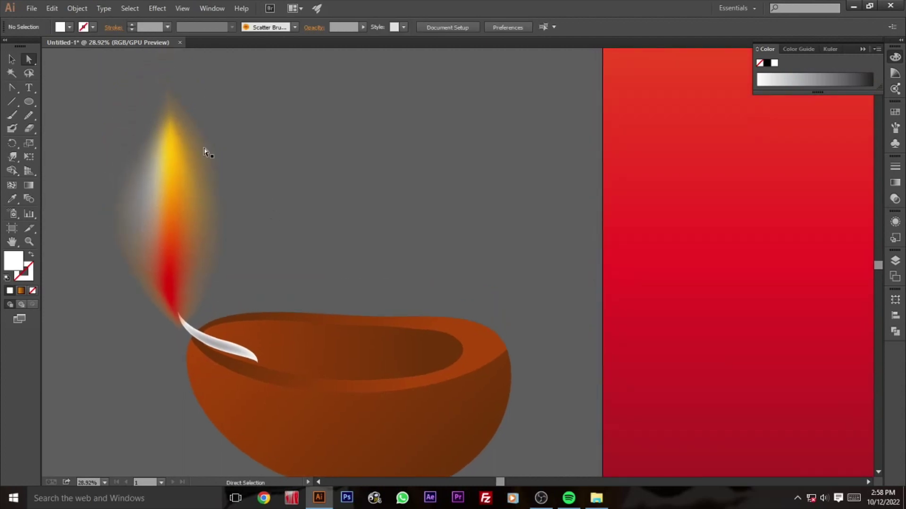
Step: Pull the flame's tip up and adjust the mesh point near it
click(170, 142)
click(28, 73)
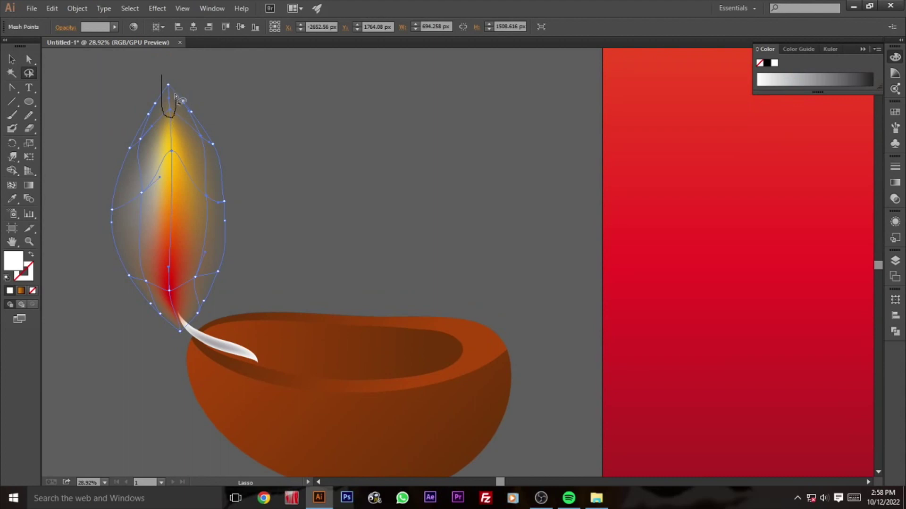
click(29, 59)
drag(170, 87, 178, 81)
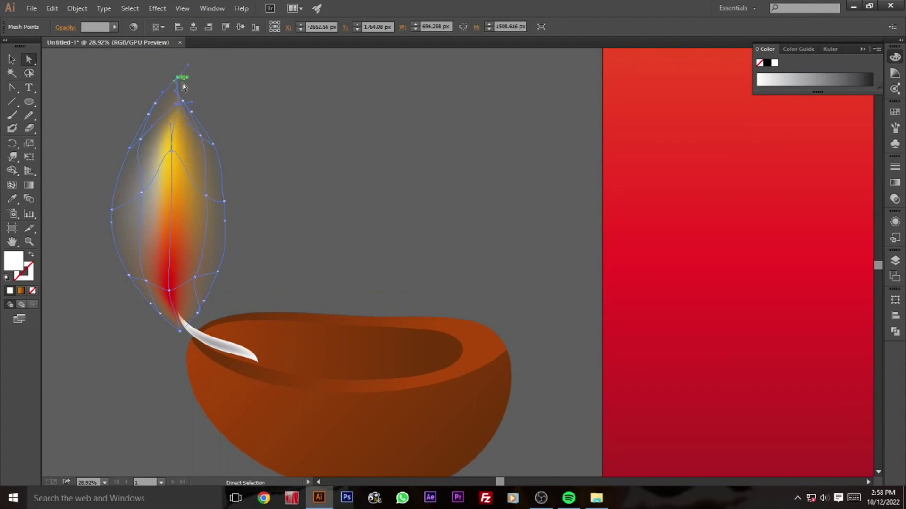
click(209, 91)
mouse_move(186, 103)
mouse_down()
mouse_move(192, 98)
mouse_move(202, 119)
mouse_up()
click(222, 137)
click(241, 188)
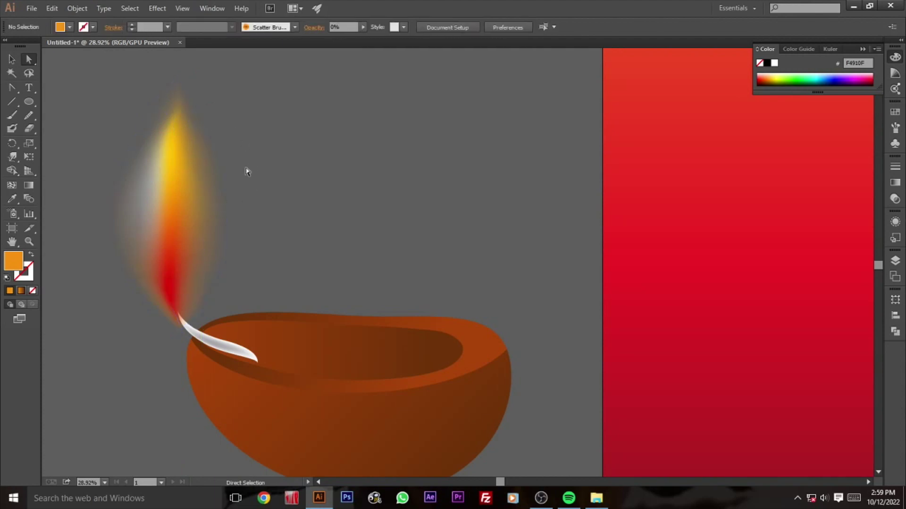
Step: Reshape the flame's left-side and upper-left mesh points, then deselect
click(176, 262)
drag(113, 232, 121, 230)
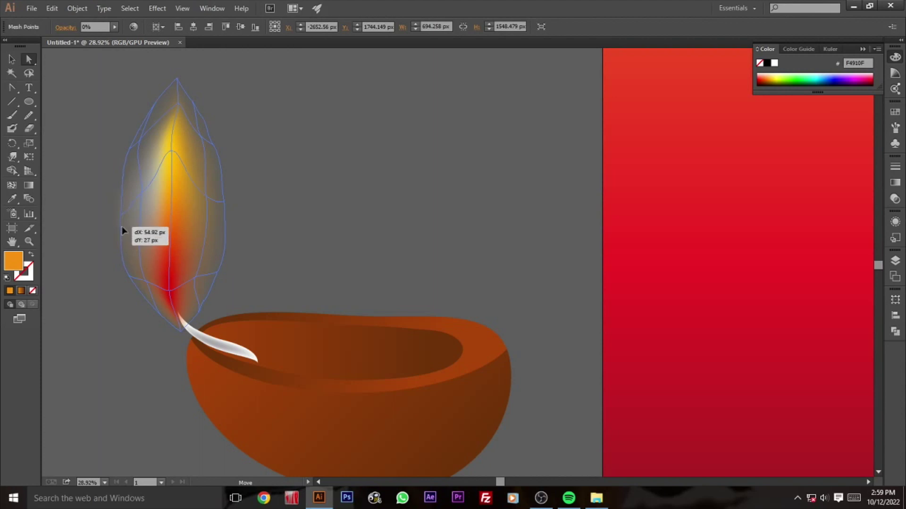
drag(122, 231, 117, 216)
drag(130, 282, 149, 280)
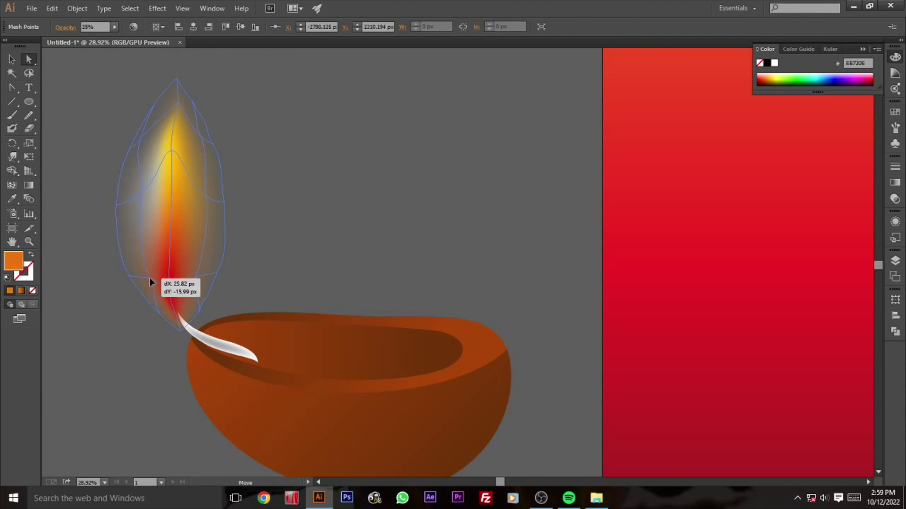
drag(131, 277, 135, 279)
click(120, 215)
drag(121, 213, 121, 201)
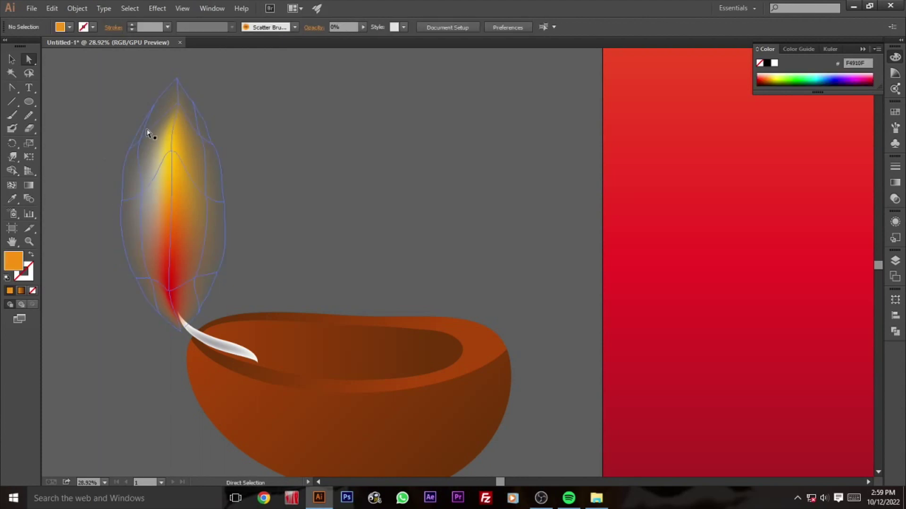
drag(144, 139, 151, 136)
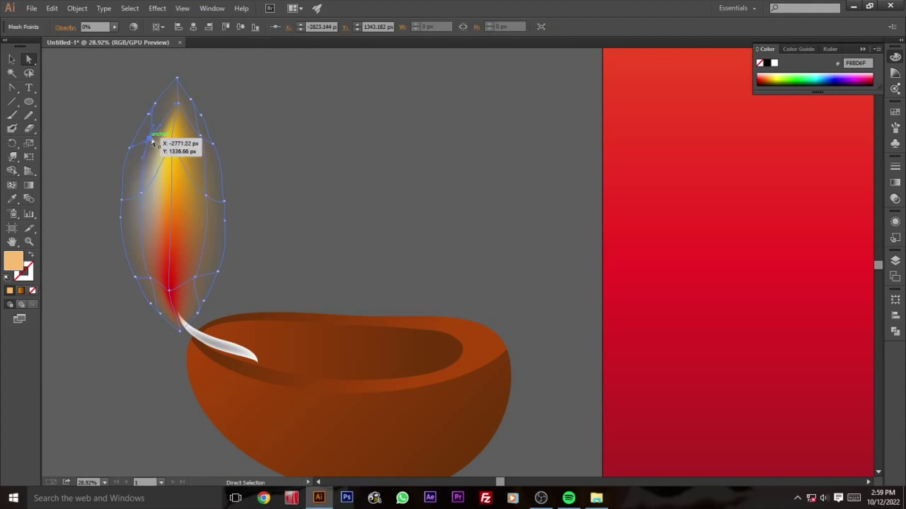
click(301, 227)
click(10, 61)
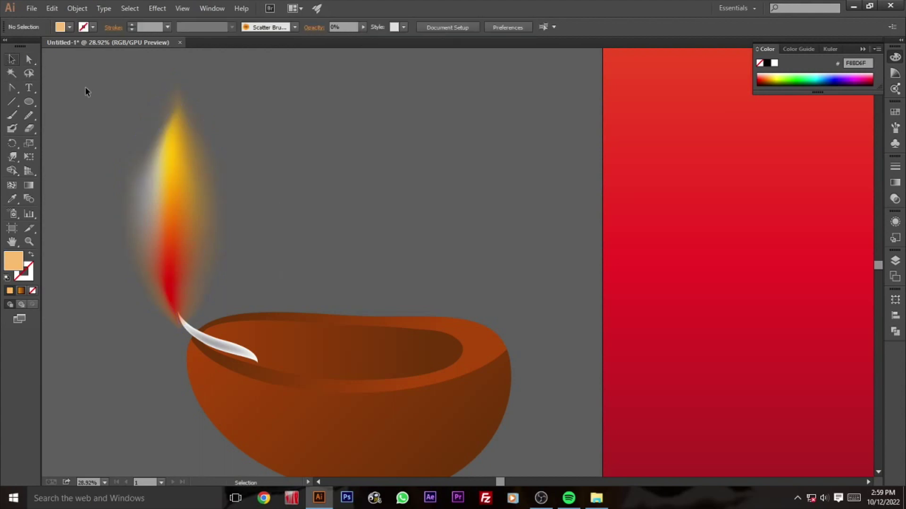
drag(396, 276, 396, 258)
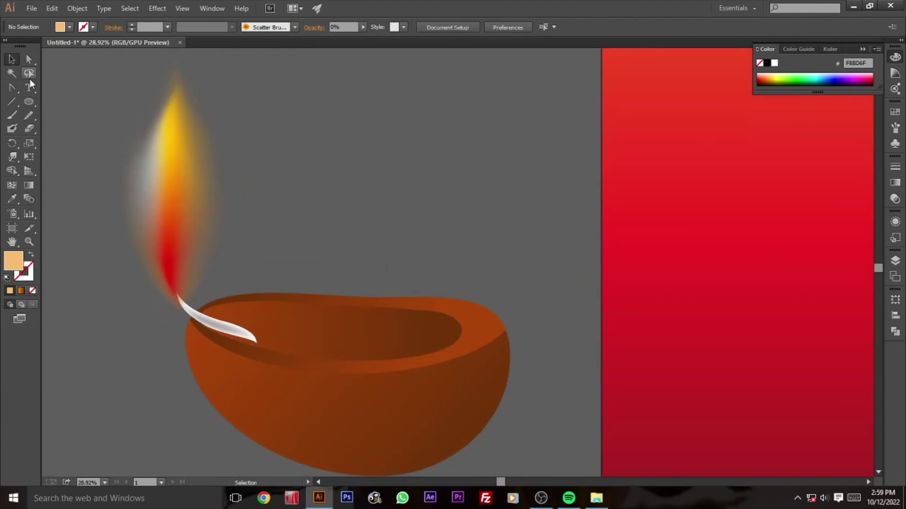
Step: Paint the oil outline inside the diya bowl and change it to a plain basic stroke
click(325, 346)
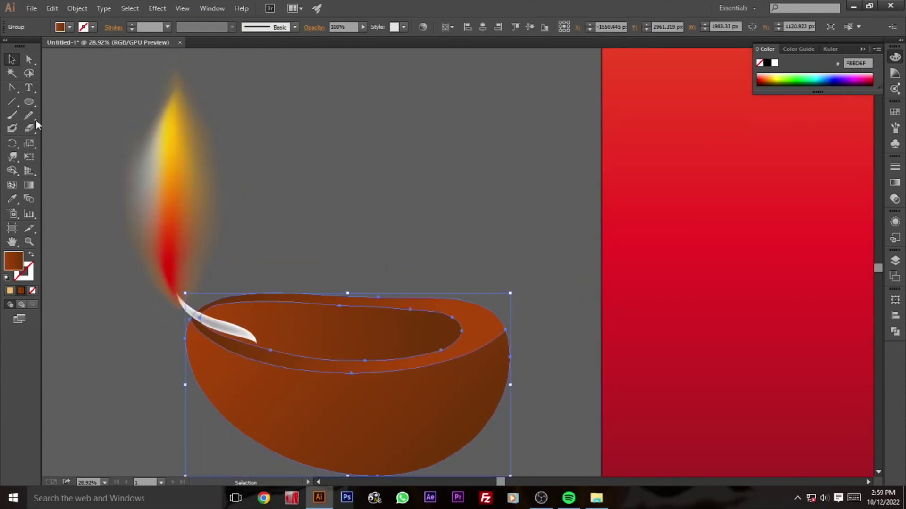
click(11, 115)
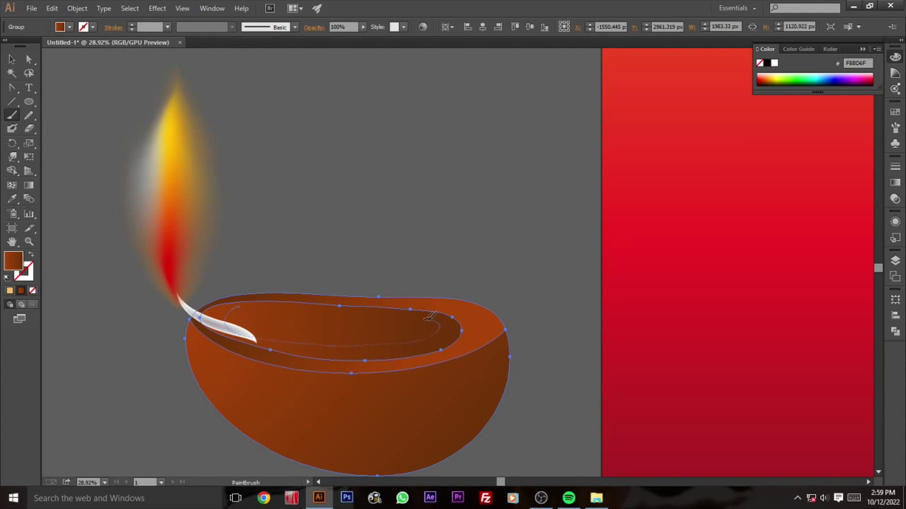
drag(289, 310, 285, 311)
click(12, 59)
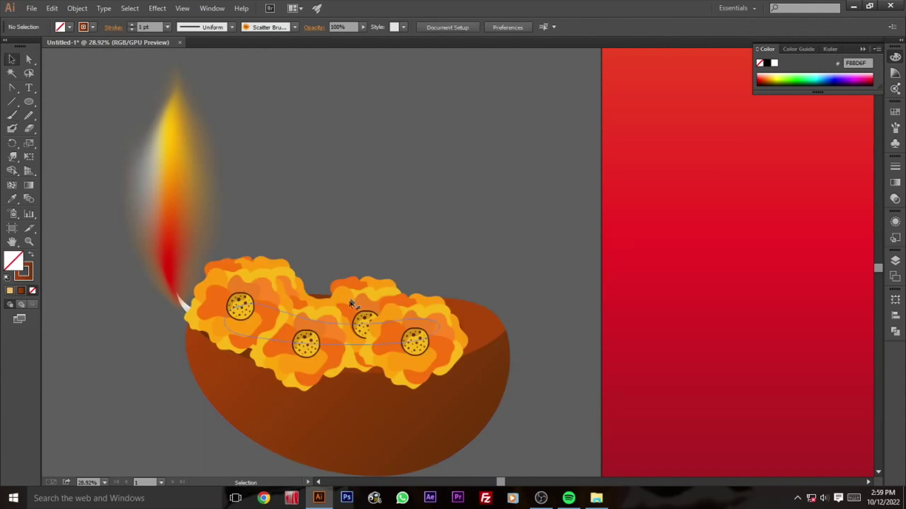
click(295, 27)
click(236, 89)
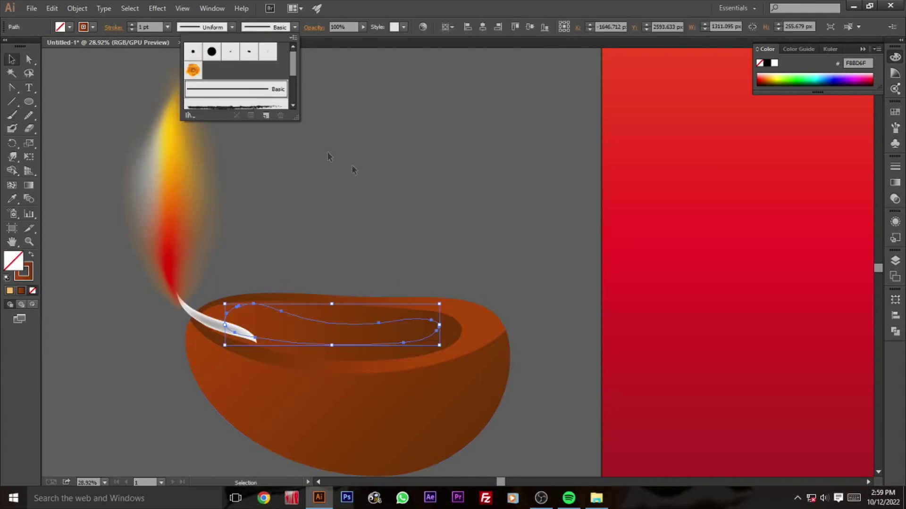
click(31, 257)
Step: Fill the oil shape with a golden yellow and nudge it slightly right
double_click(13, 260)
click(469, 297)
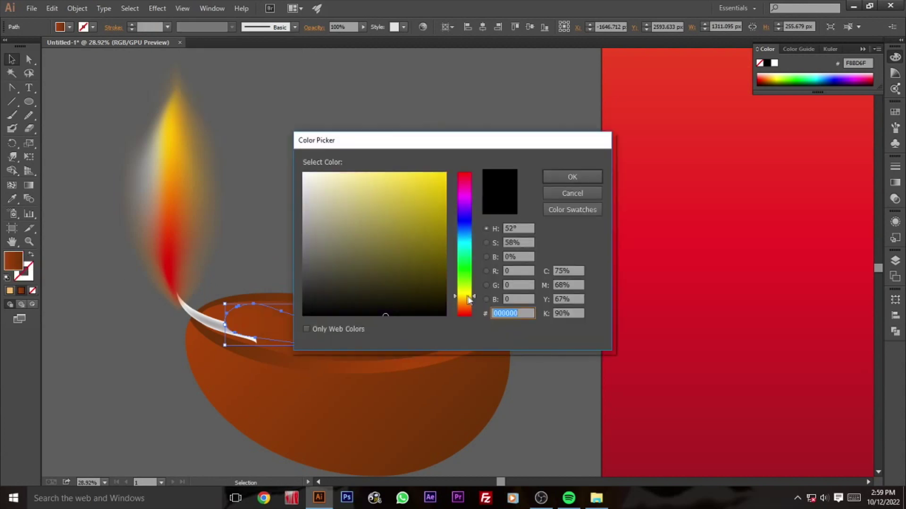
click(440, 212)
click(573, 176)
click(425, 274)
click(343, 337)
drag(344, 338, 355, 341)
Step: Reshape the oil's anchors toward the wick and smooth its left and top edges
key(a)
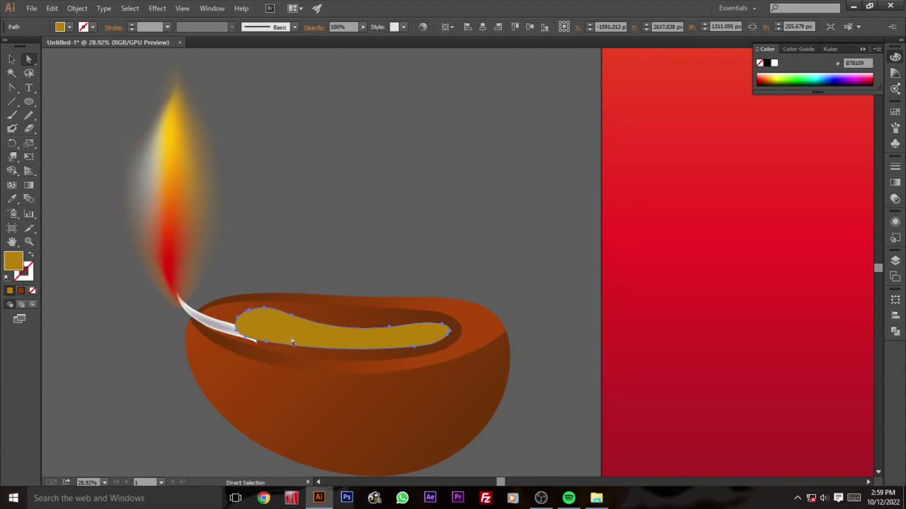
drag(263, 348, 415, 349)
drag(324, 356, 324, 356)
drag(239, 325, 224, 314)
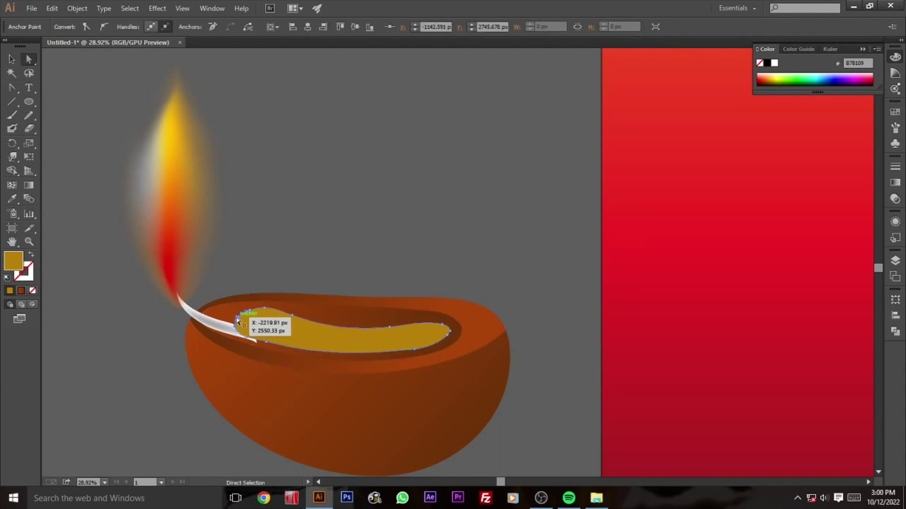
click(28, 117)
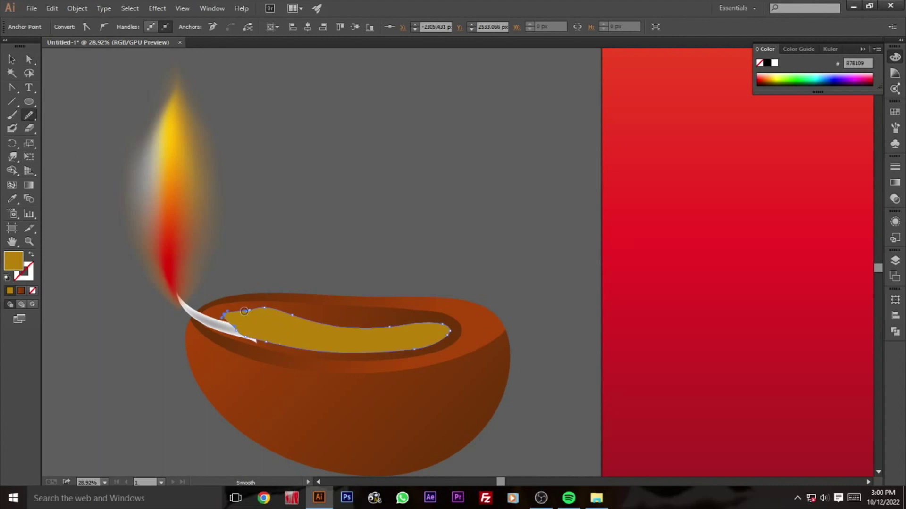
drag(311, 321, 248, 308)
Step: Raise the oil's top edge, smooth it further, and reshape its bottom edge
key(a)
drag(347, 332, 348, 320)
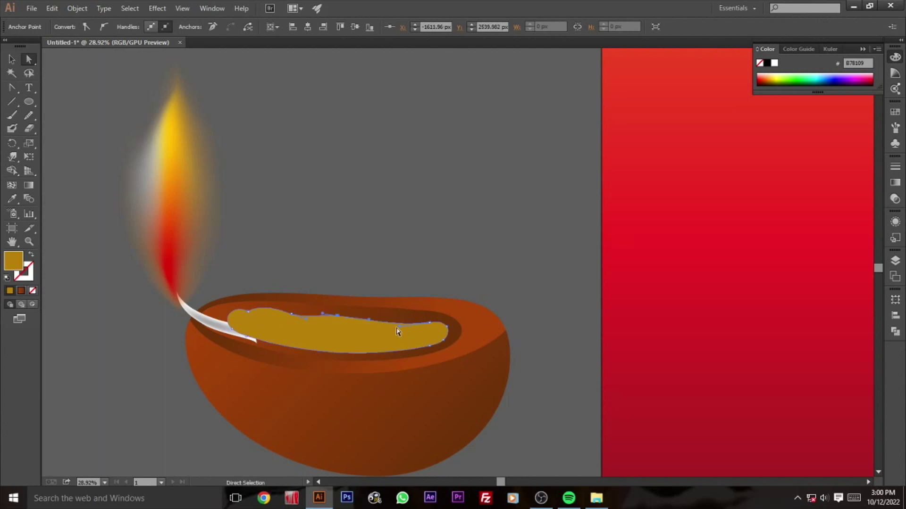
click(29, 115)
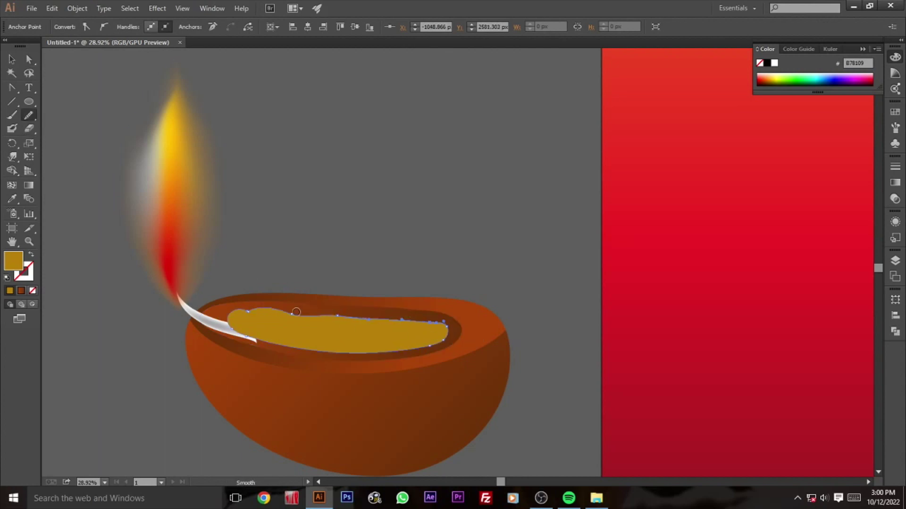
drag(297, 309, 254, 311)
mouse_move(321, 315)
mouse_down()
mouse_move(255, 314)
mouse_move(439, 324)
mouse_up()
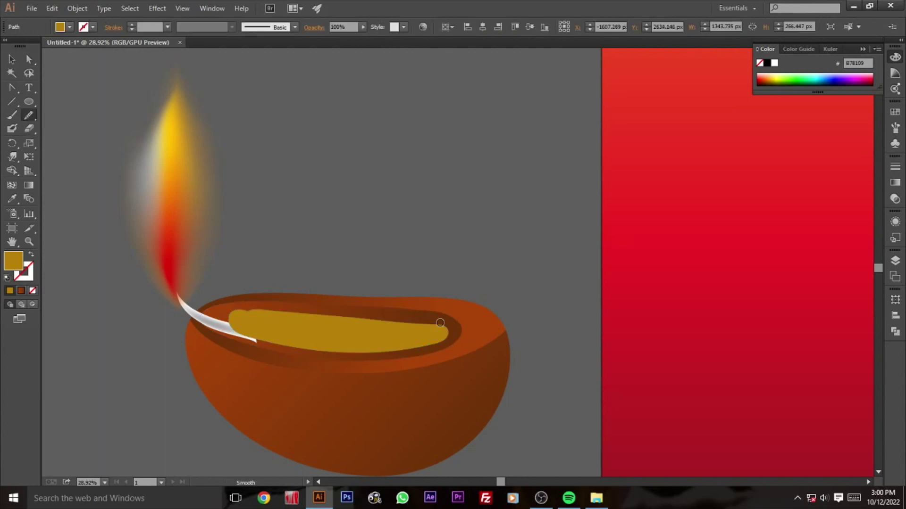
click(28, 59)
drag(252, 343, 266, 351)
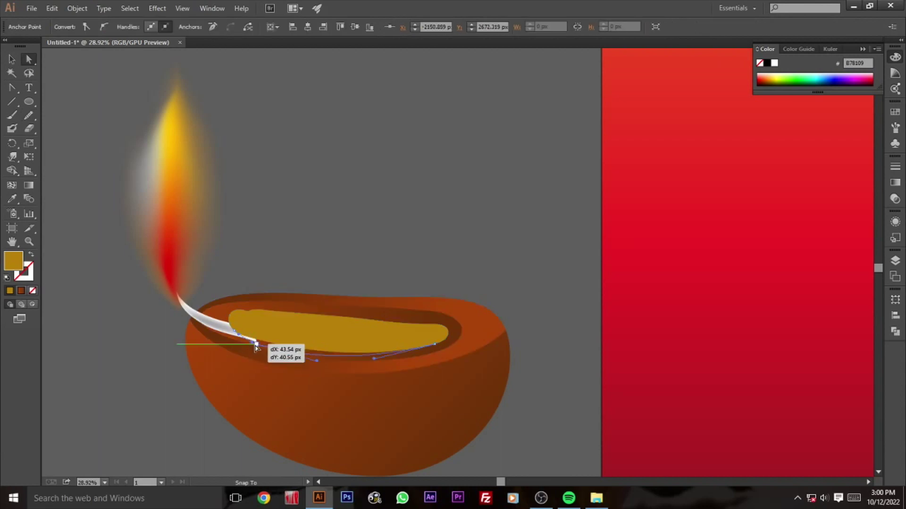
Step: Remove an extra anchor point at the oil shape's top-left
click(12, 59)
click(355, 334)
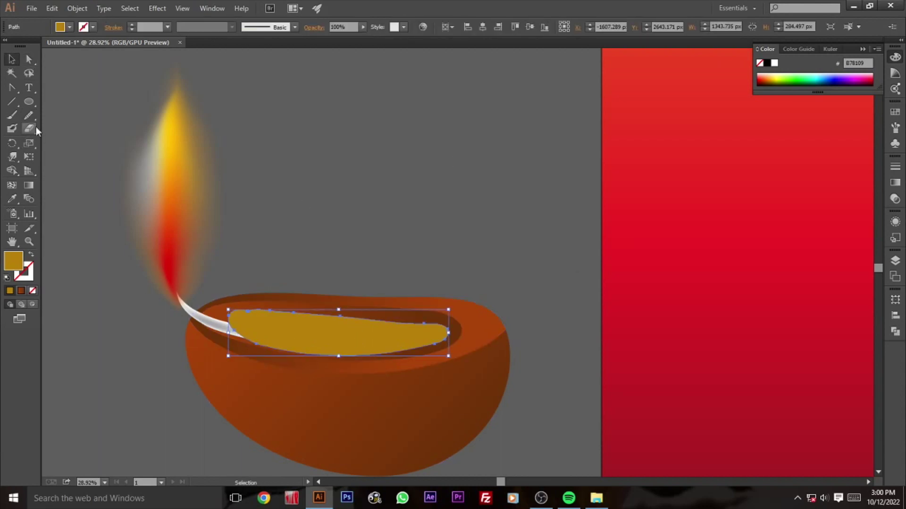
drag(9, 95, 37, 115)
click(247, 311)
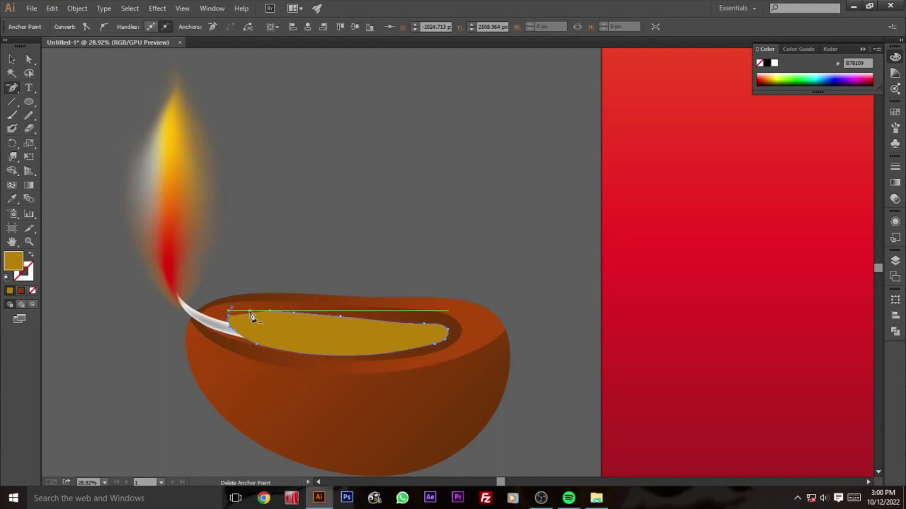
Step: Join the ends of the oil outline into a closed shape
click(12, 59)
right_click(289, 161)
click(316, 239)
click(551, 270)
right_click(291, 151)
click(325, 239)
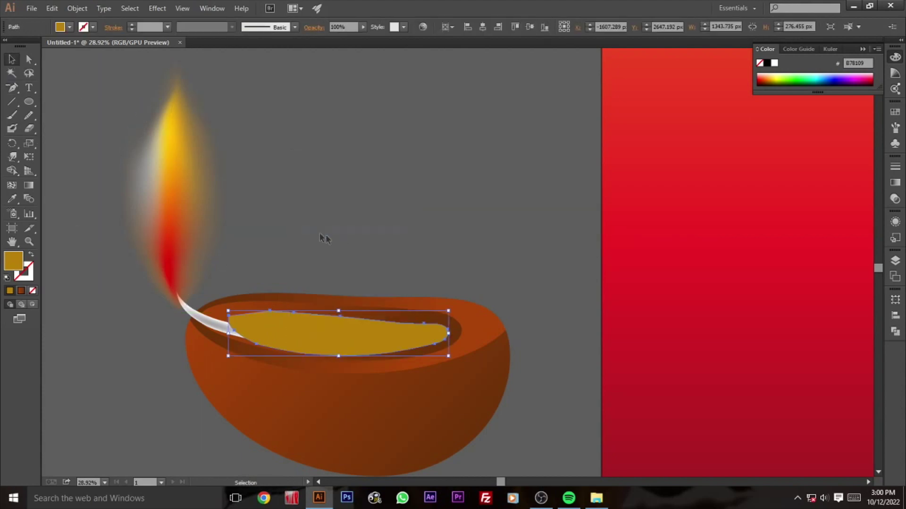
click(28, 115)
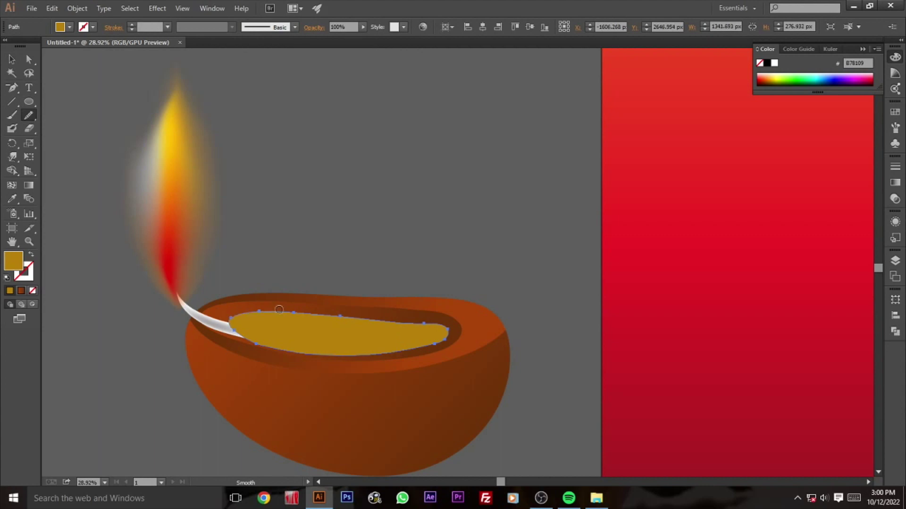
Step: Set the oil shape's transparency blend mode to Overlay
key(v)
click(313, 27)
click(223, 46)
click(235, 155)
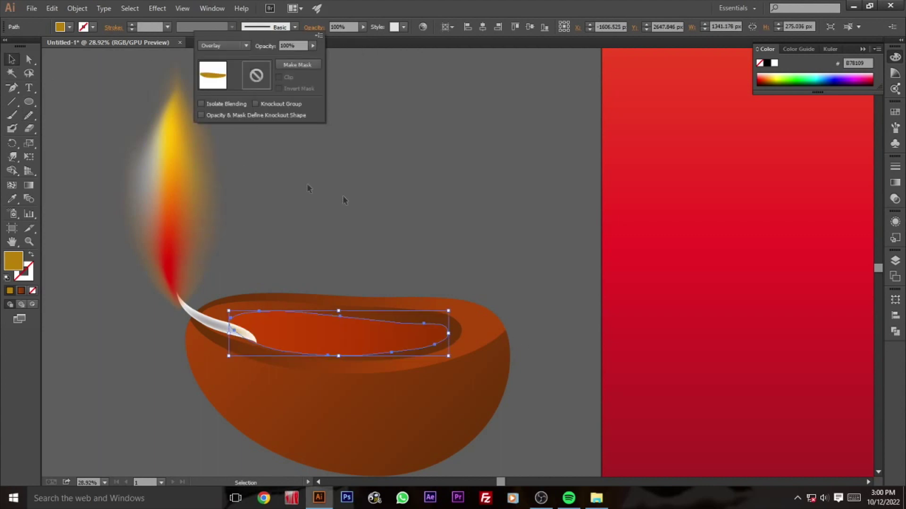
click(455, 215)
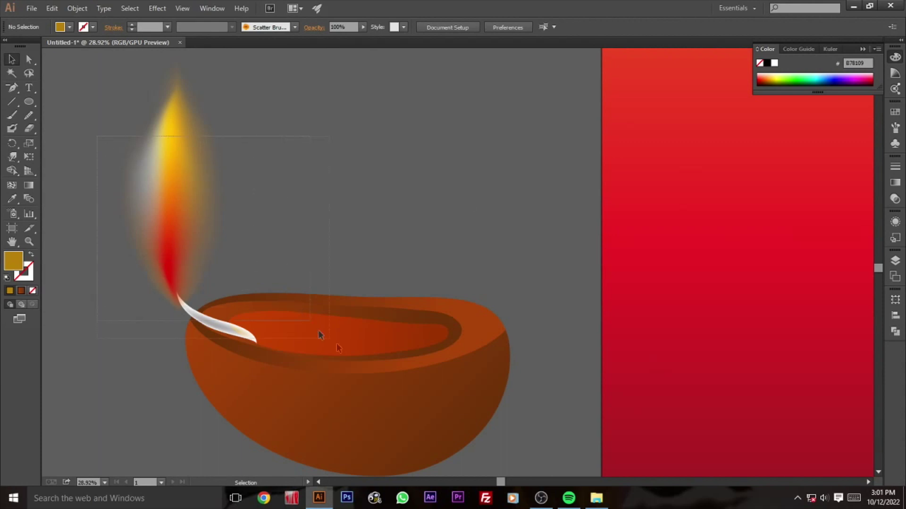
Step: Select all the lamp artwork and group it together
key(ctrl+a)
right_click(335, 332)
click(365, 387)
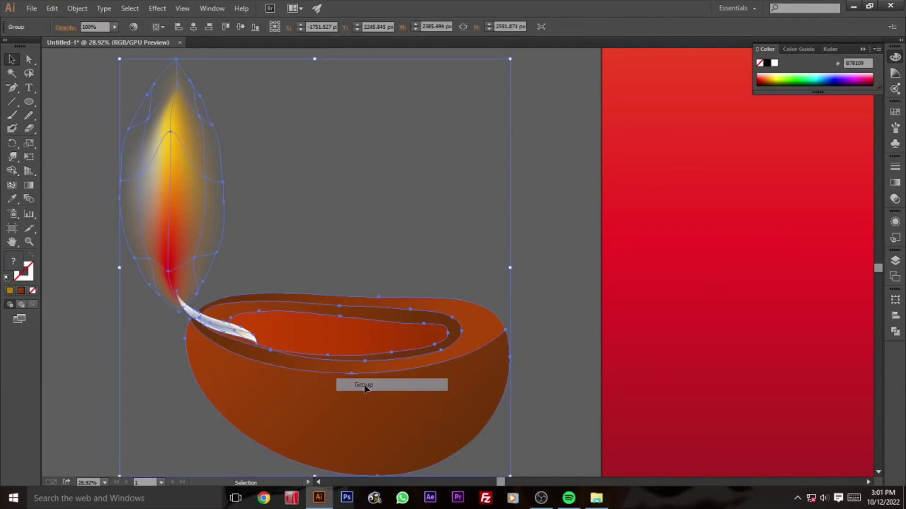
click(538, 382)
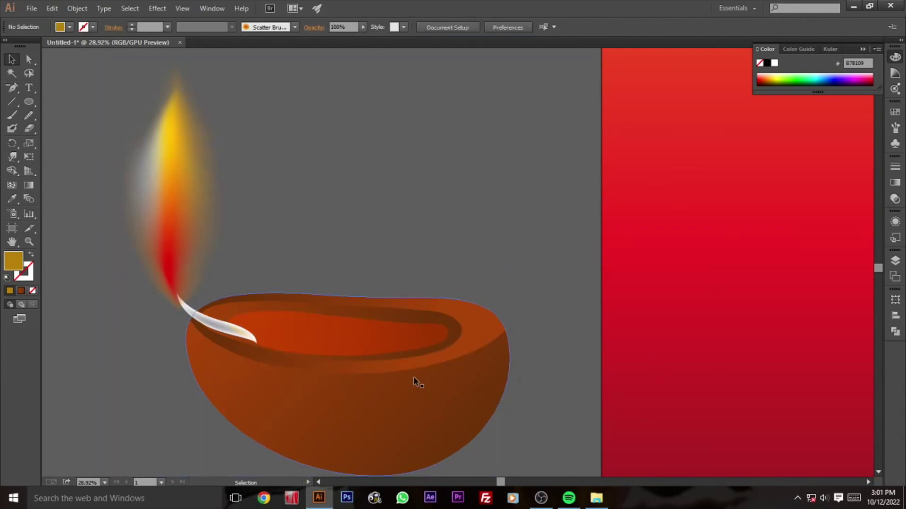
click(374, 453)
scroll(412, 347, down, 3)
Step: Paint a curved stroke left of the diya and switch it to the Basic brush
click(12, 115)
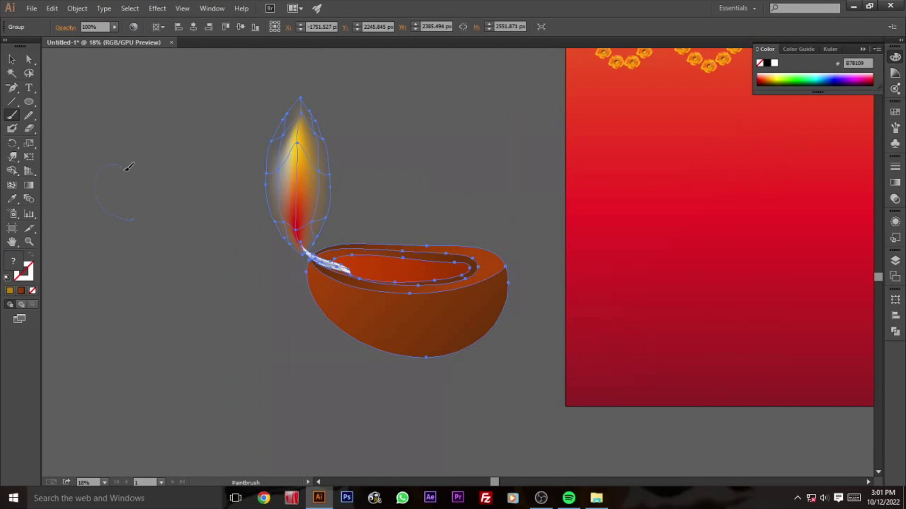
drag(137, 215, 162, 189)
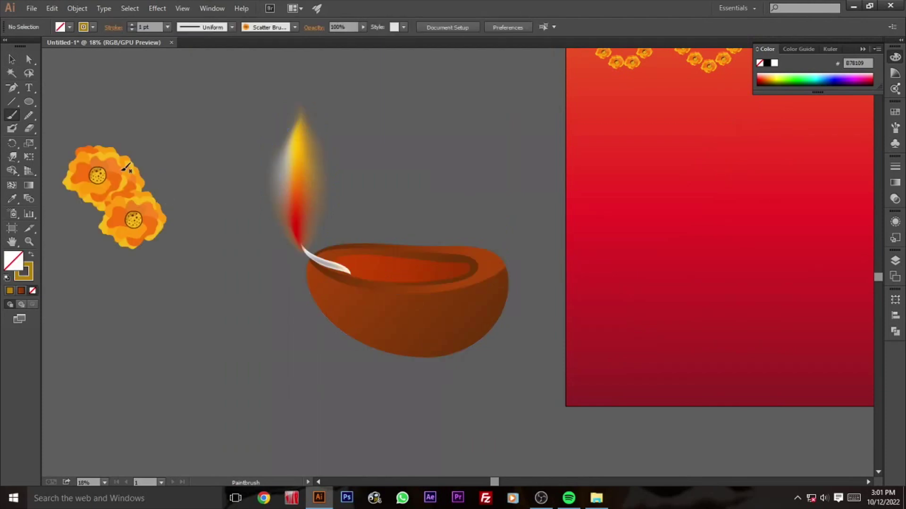
key(v)
click(127, 203)
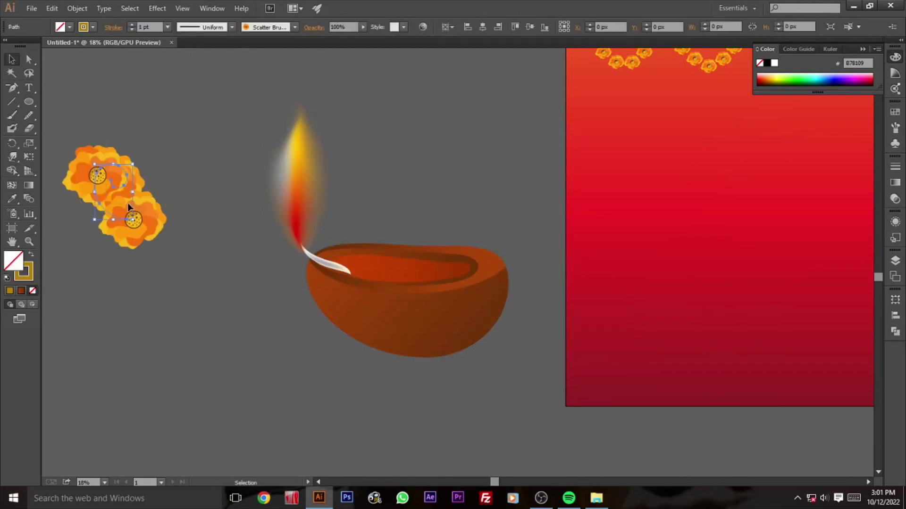
click(267, 27)
click(253, 88)
Step: Give the swirl width profile 1, a 60 pt stroke weight, and a black stroke
click(210, 27)
click(201, 56)
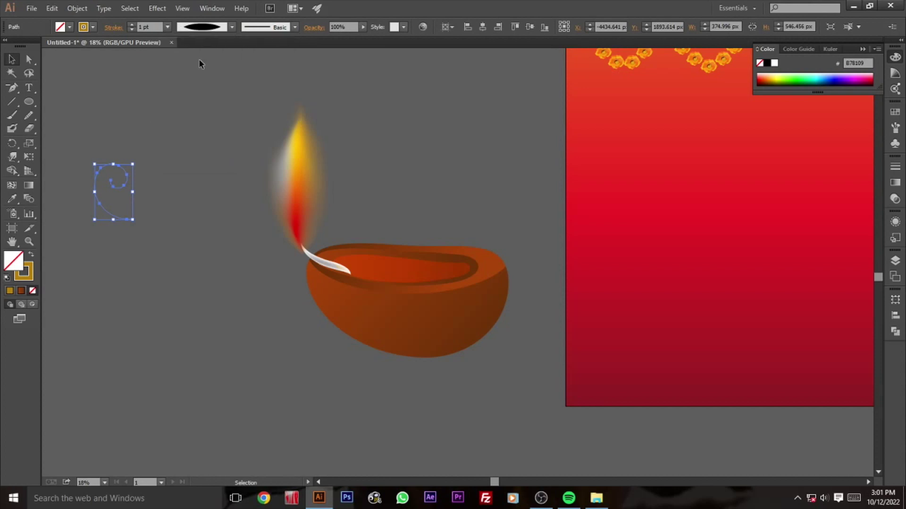
click(168, 27)
click(178, 276)
click(187, 189)
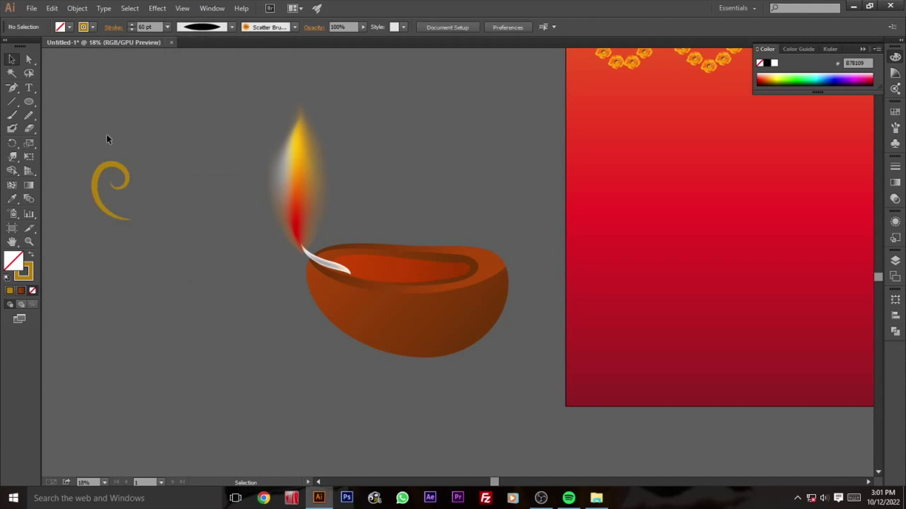
click(95, 188)
double_click(23, 271)
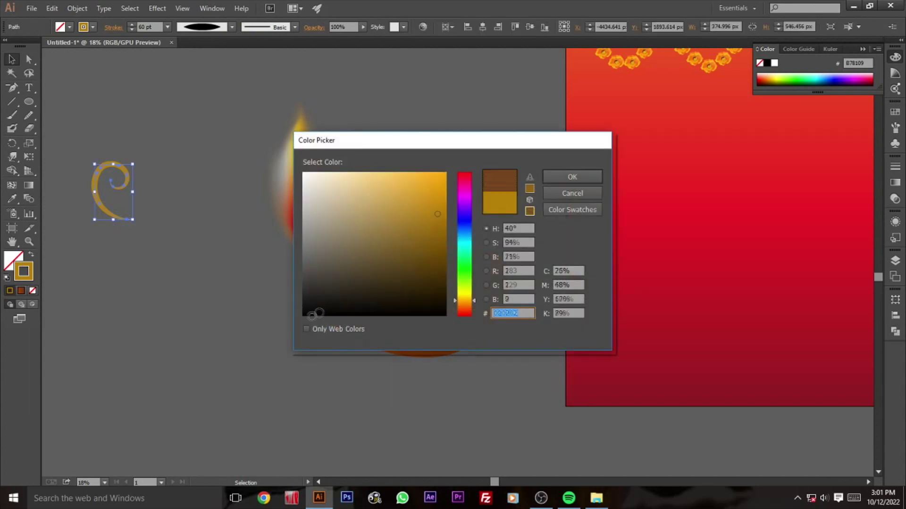
click(572, 176)
Step: Paint a second curl beside the swirl and copy the swirl's stroke style onto it
key(b)
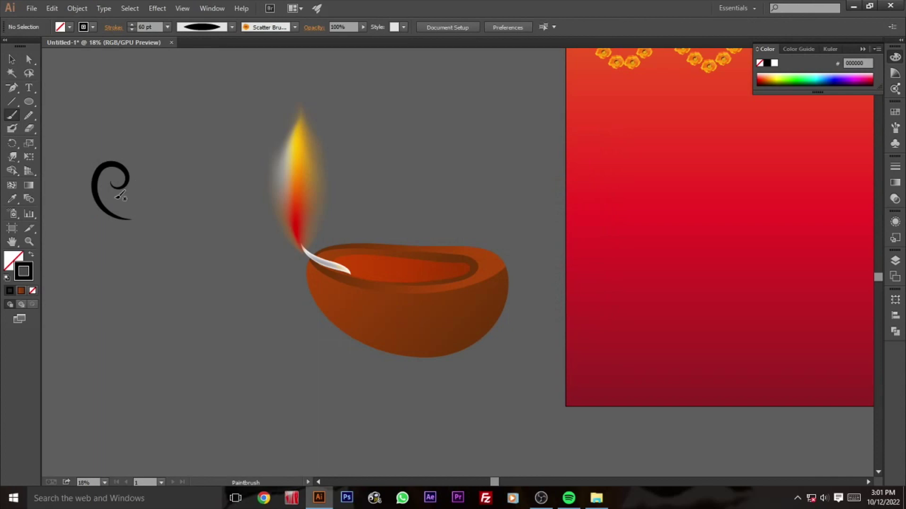
drag(118, 194, 155, 158)
key(v)
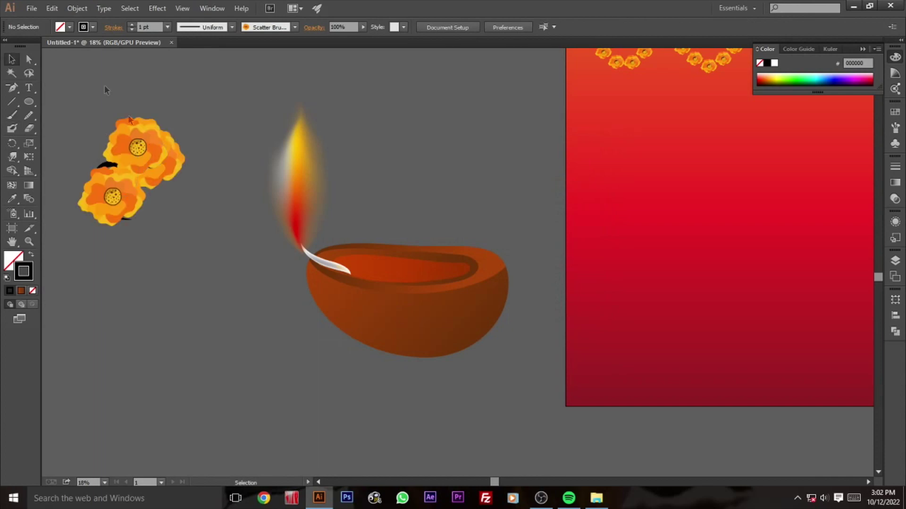
click(152, 158)
click(12, 199)
click(103, 165)
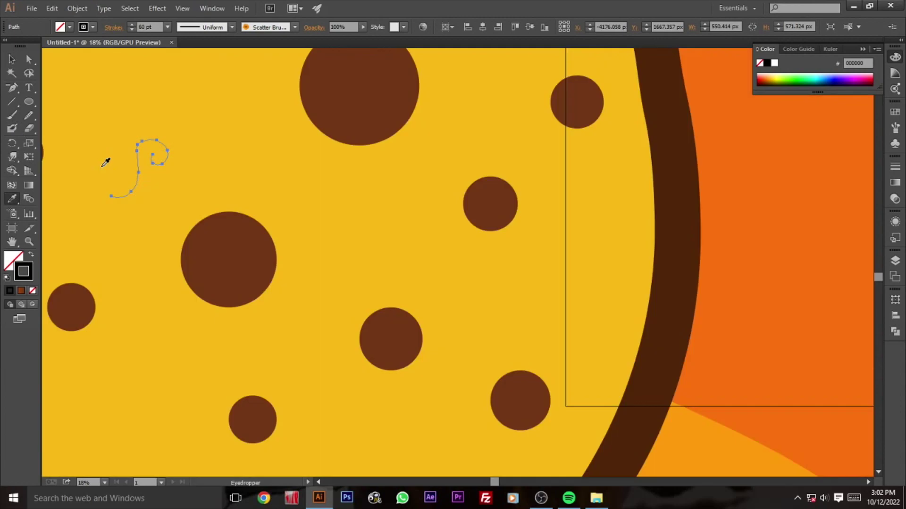
Step: Switch the second curl to the Basic brush with tapered ends
click(262, 28)
click(254, 89)
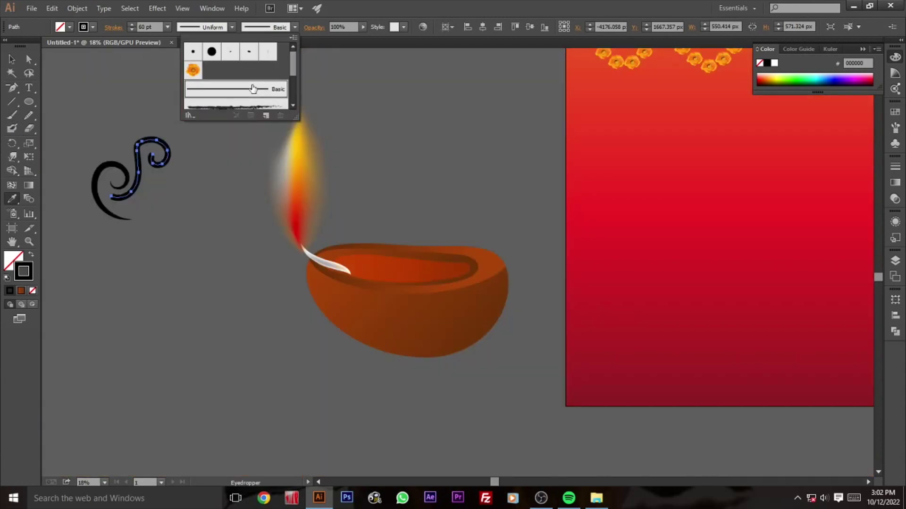
click(210, 26)
click(198, 69)
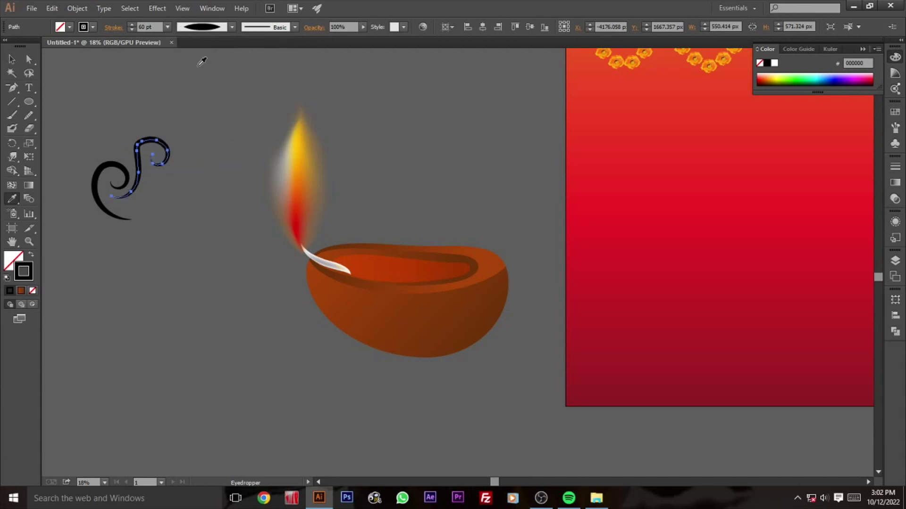
Step: Smooth the top curl of the new swirl stroke
click(31, 117)
drag(138, 151, 149, 161)
click(12, 59)
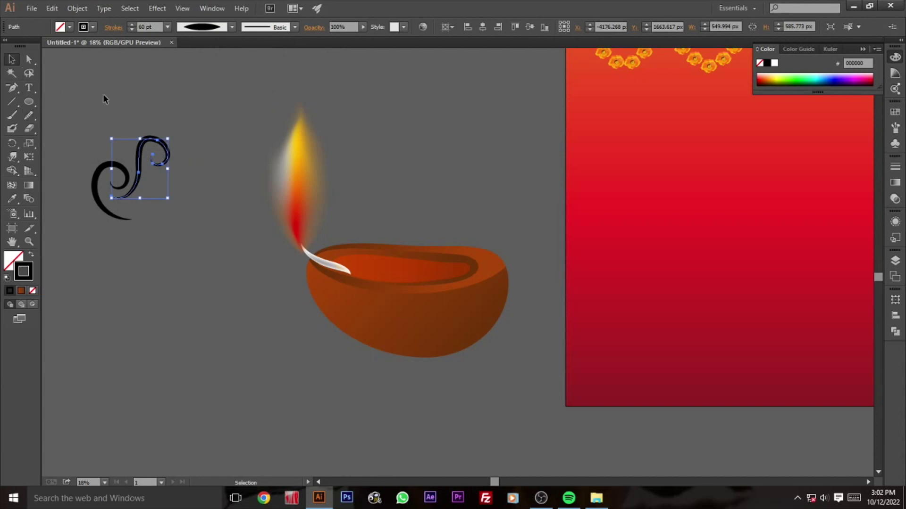
click(105, 95)
key(b)
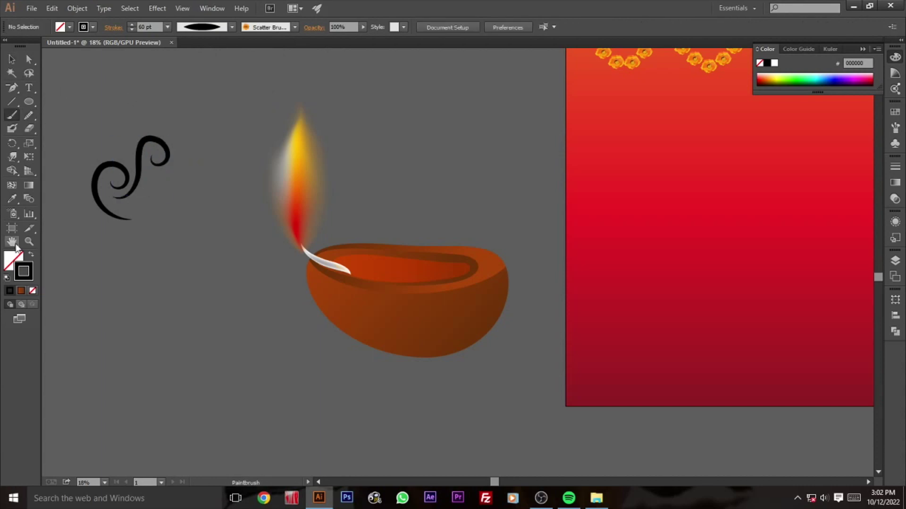
click(29, 102)
Step: Draw a small black ellipse above the swirl and convert its right anchor to a point
drag(118, 88, 161, 110)
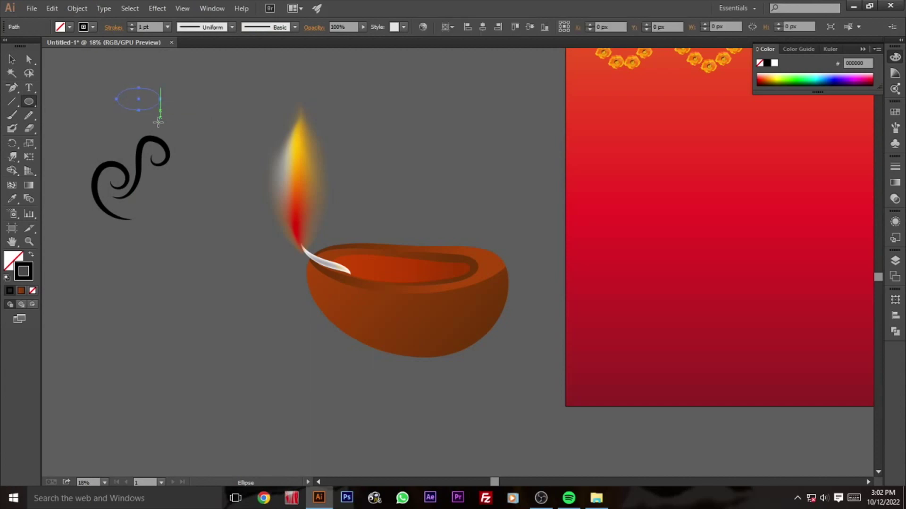
click(32, 255)
click(29, 59)
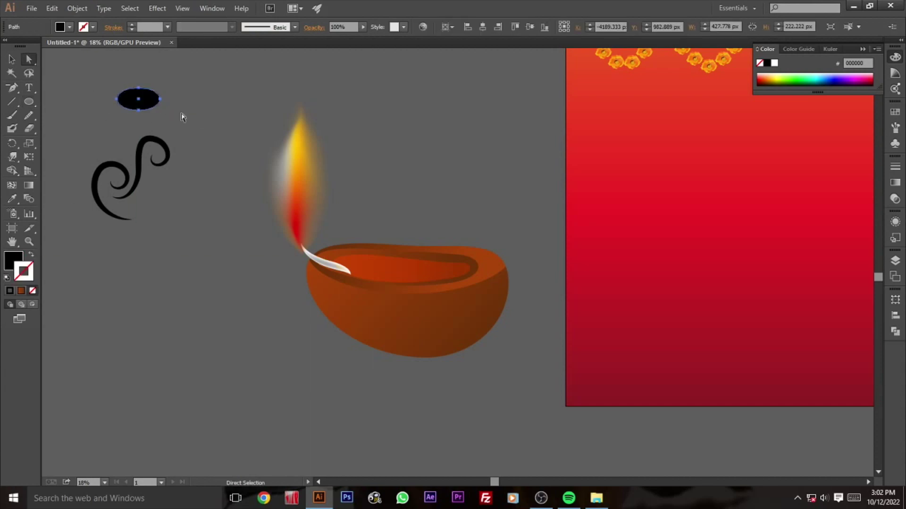
click(162, 100)
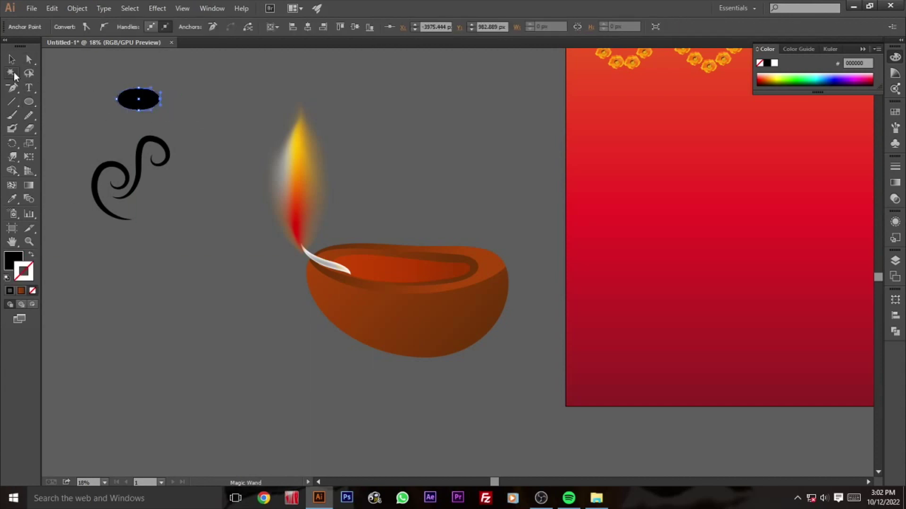
click(12, 88)
click(75, 128)
click(160, 99)
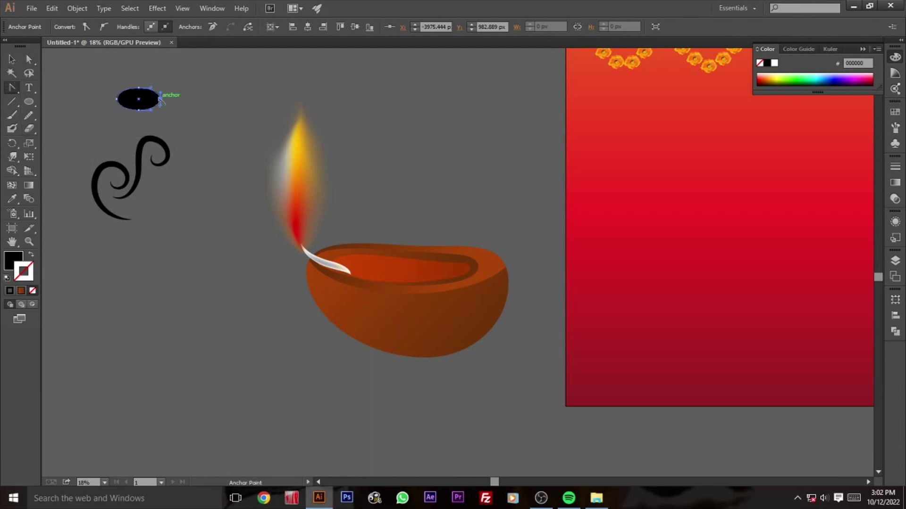
click(12, 59)
click(138, 99)
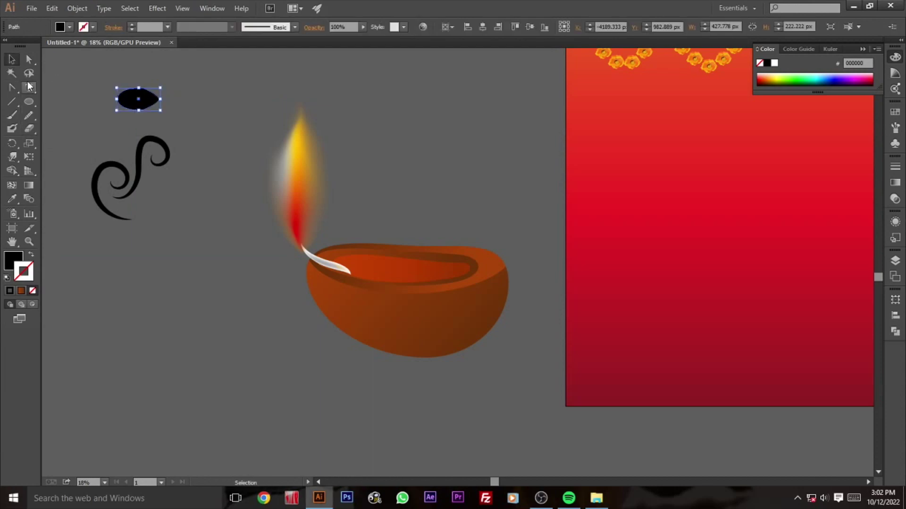
Step: Smooth the pointed ellipse and add it to the Brushes panel as an Art Brush
click(28, 114)
drag(135, 85, 146, 110)
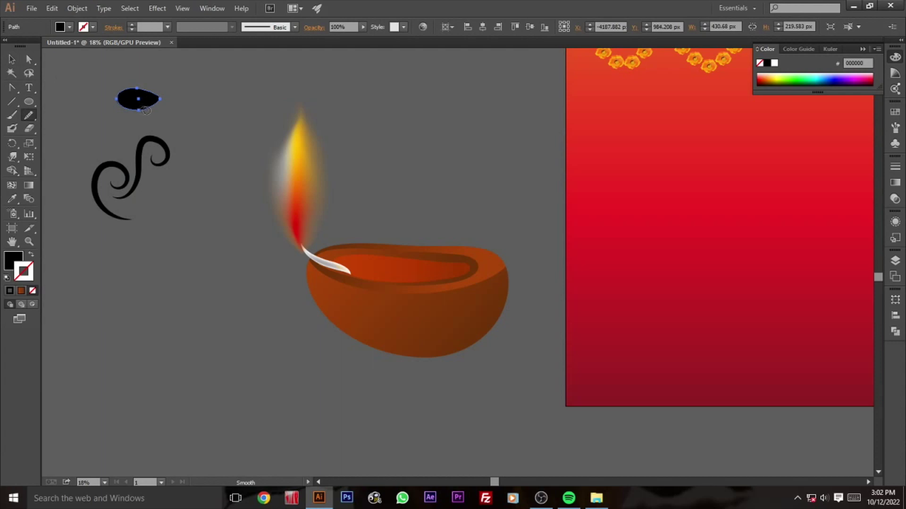
click(11, 59)
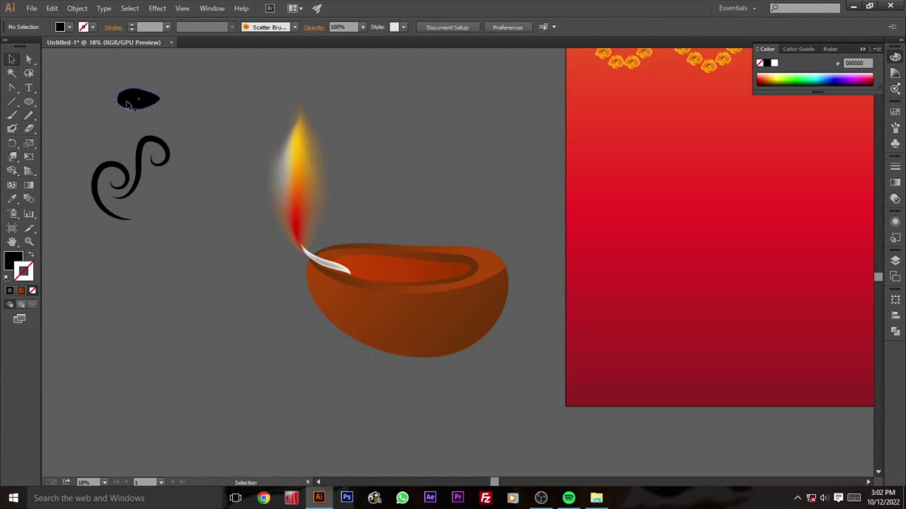
click(895, 127)
drag(137, 98, 800, 141)
click(416, 276)
click(439, 329)
click(541, 396)
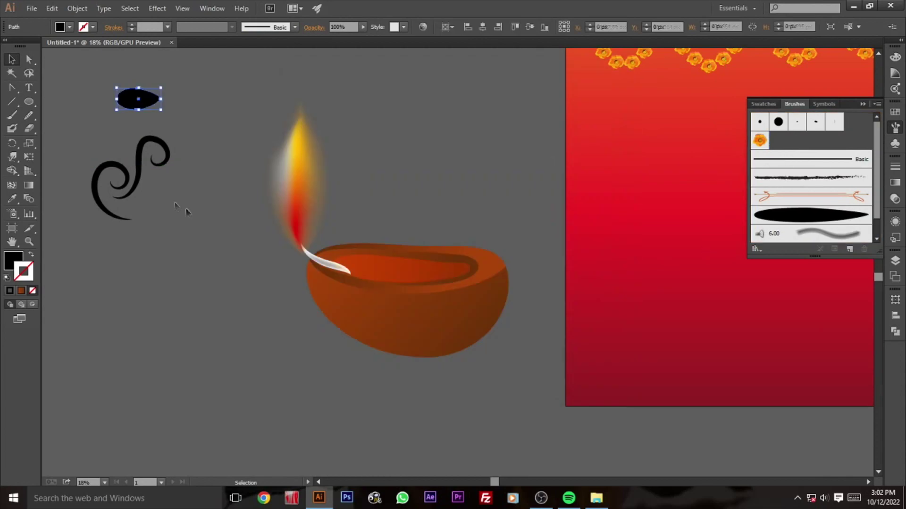
Step: Paint a small stroke on the swirl with the new art brush at 0.25 pt
click(11, 115)
drag(155, 177, 149, 187)
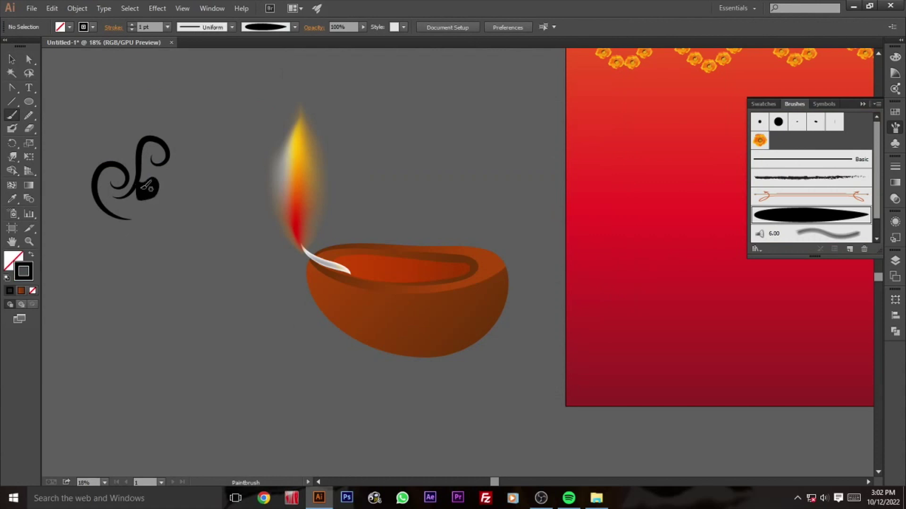
key(v)
click(144, 189)
click(168, 27)
click(147, 36)
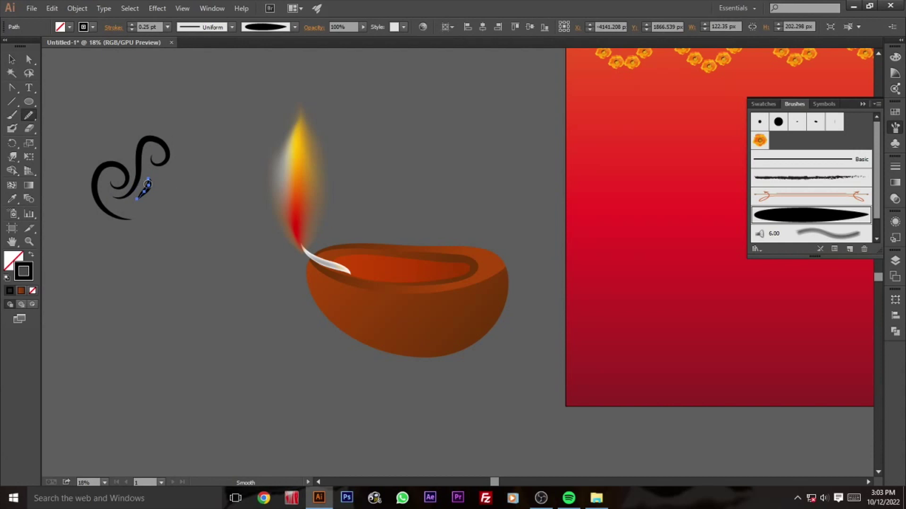
click(100, 112)
Step: Add curls along the swirl's top, right side, bottom tail, left, inside, and lower right
key(b)
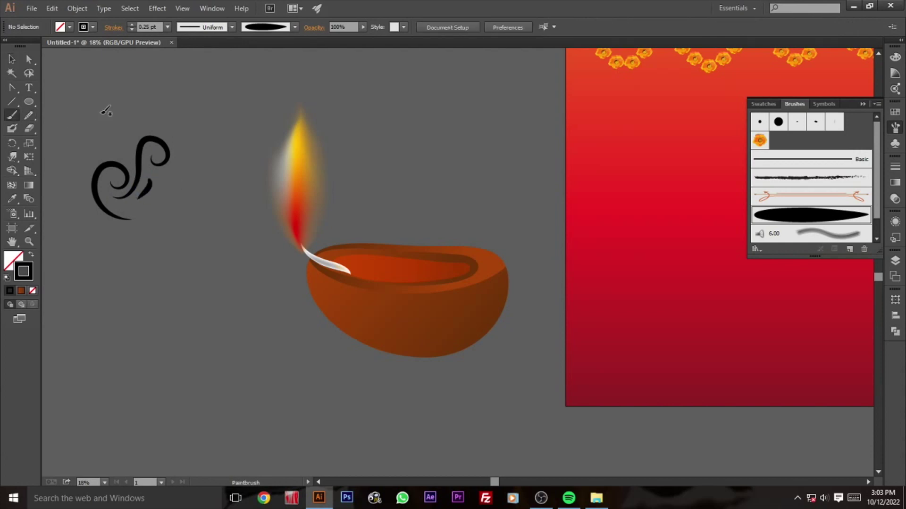
drag(121, 153, 136, 157)
drag(175, 166, 161, 134)
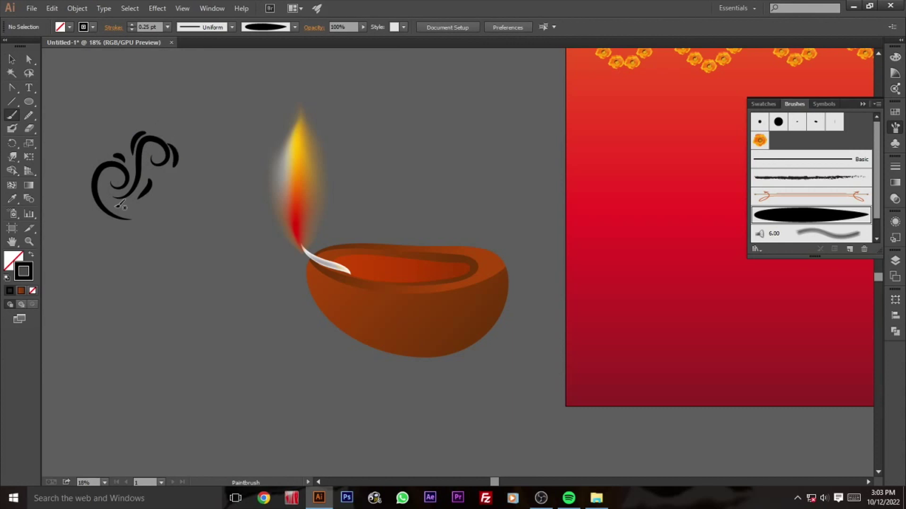
drag(100, 216, 118, 222)
drag(95, 168, 97, 200)
drag(115, 185, 128, 169)
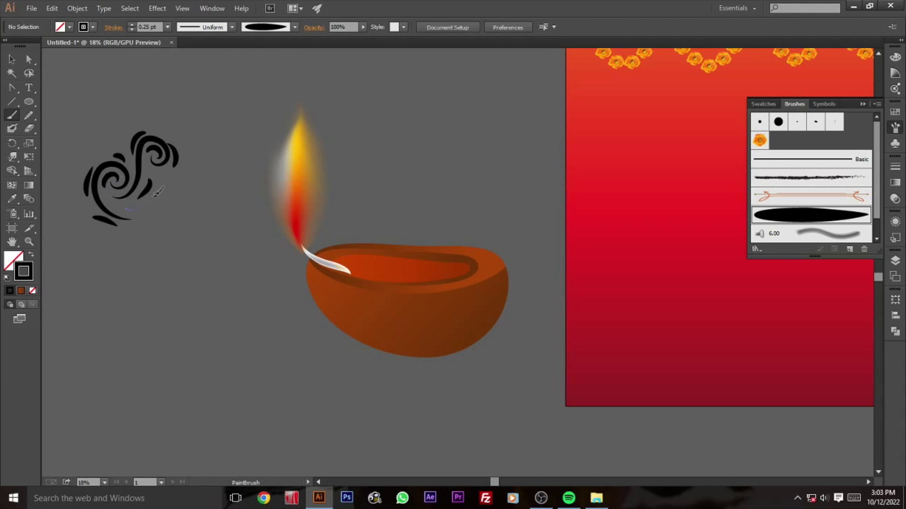
drag(157, 206, 166, 208)
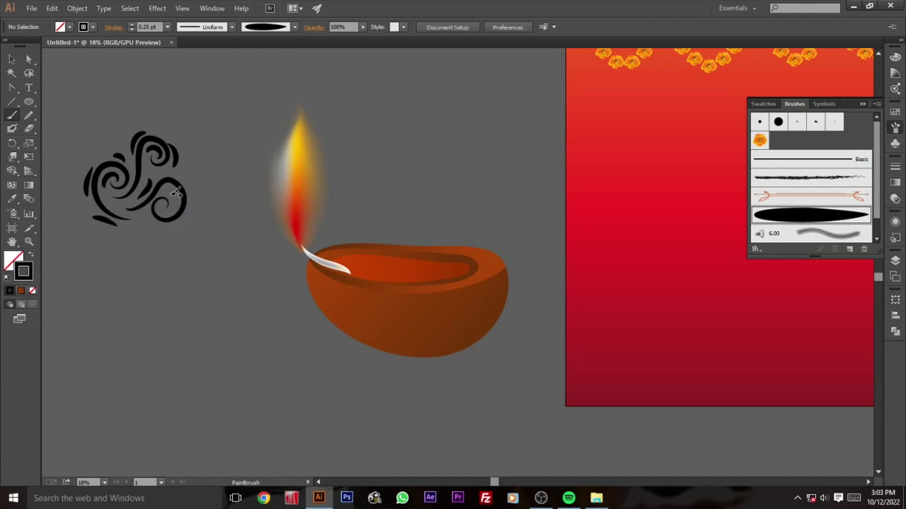
Step: Add three small round dots around the swirl's top-left and left side
drag(109, 138, 113, 142)
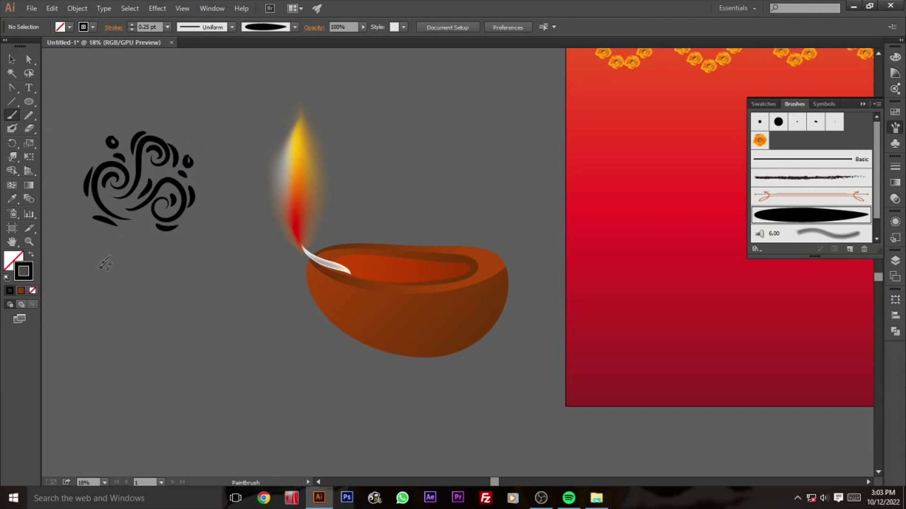
drag(79, 208, 83, 212)
drag(79, 157, 83, 162)
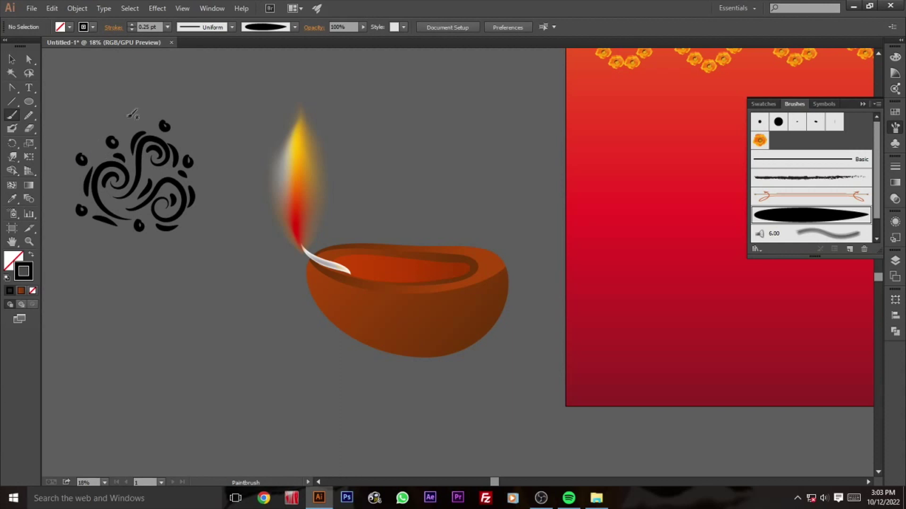
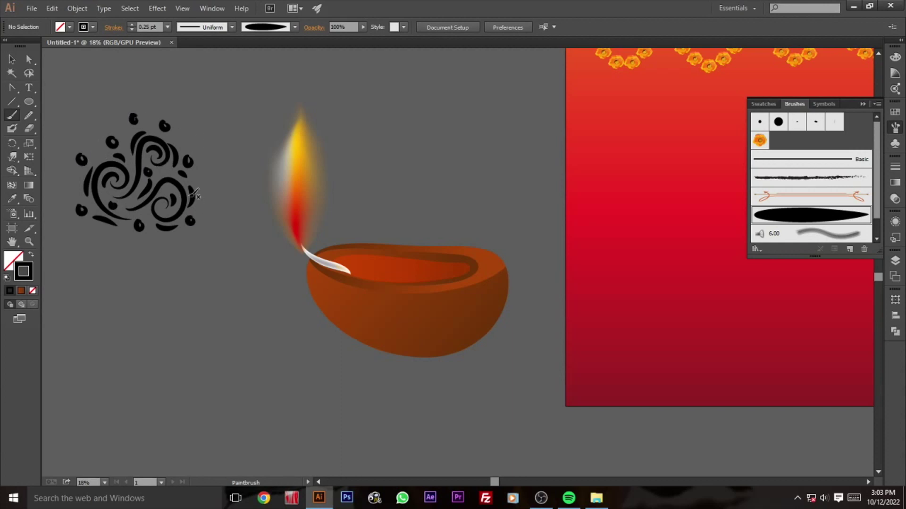
Step: Expand the swirl ornament's appearance into outlines and simplify its paths
key(v)
key(ctrl+a)
click(78, 8)
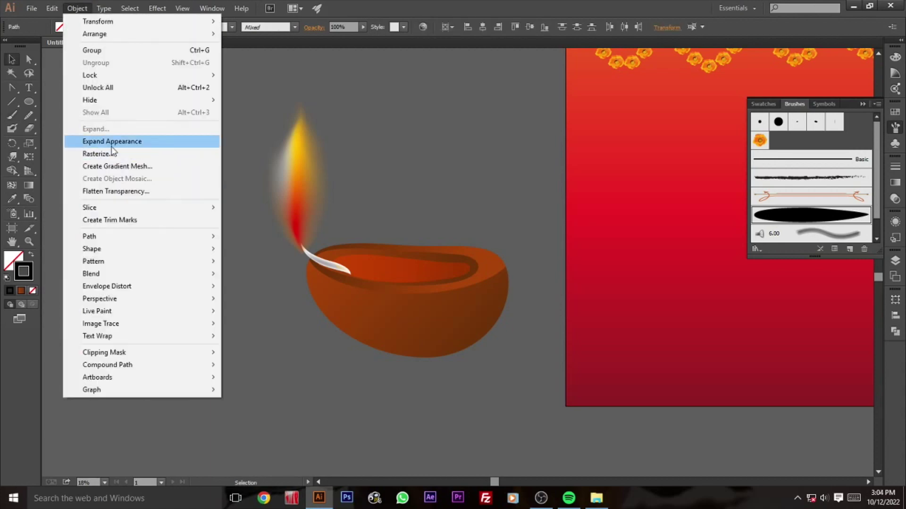
click(90, 141)
click(78, 8)
click(94, 123)
click(78, 8)
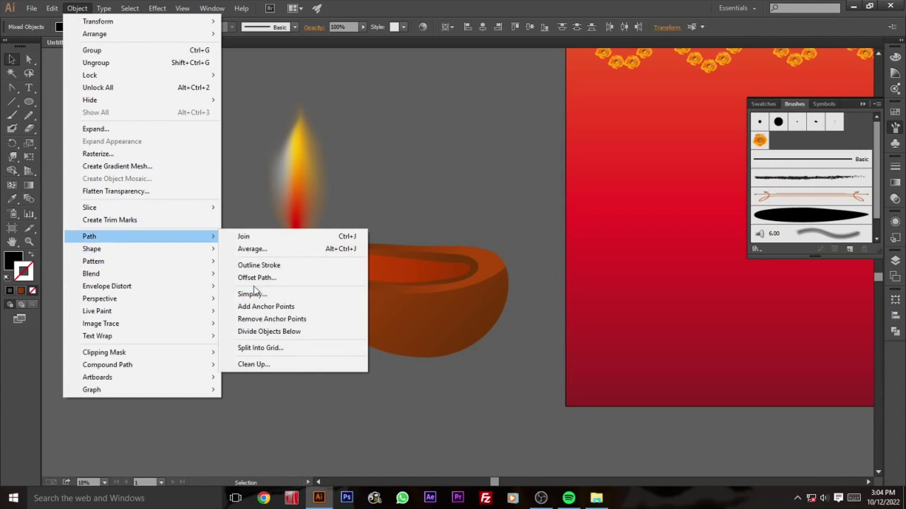
click(250, 295)
click(654, 278)
click(749, 282)
Step: Group the swirl, save it as Pattern Brush 1, and delete the original
click(188, 199)
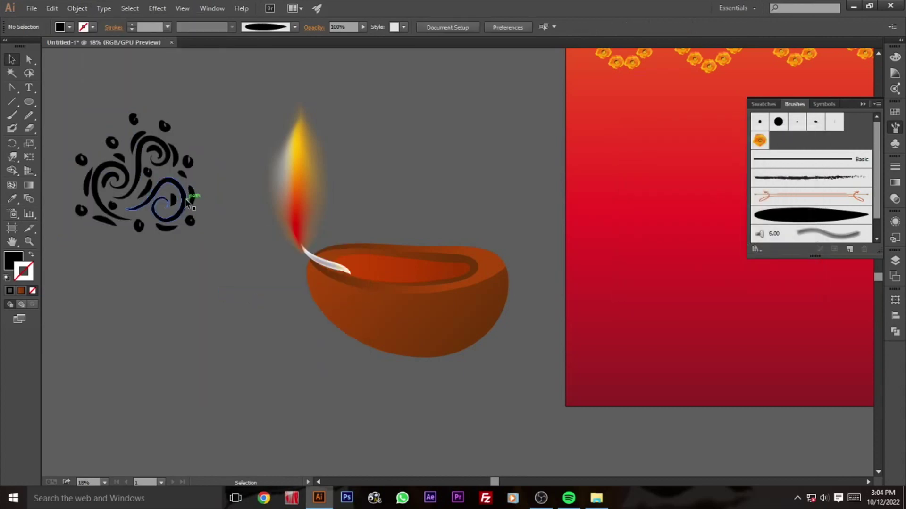
drag(101, 104, 170, 236)
right_click(162, 178)
click(192, 235)
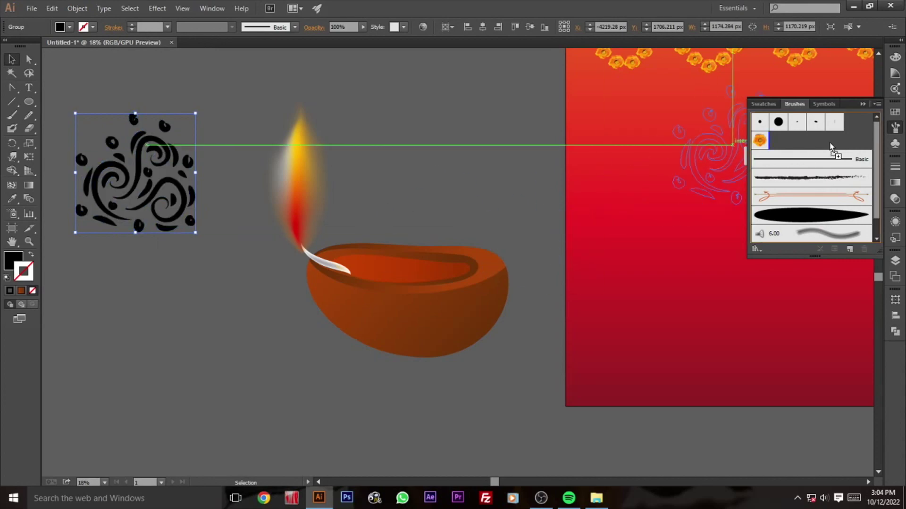
drag(139, 178, 754, 141)
click(440, 329)
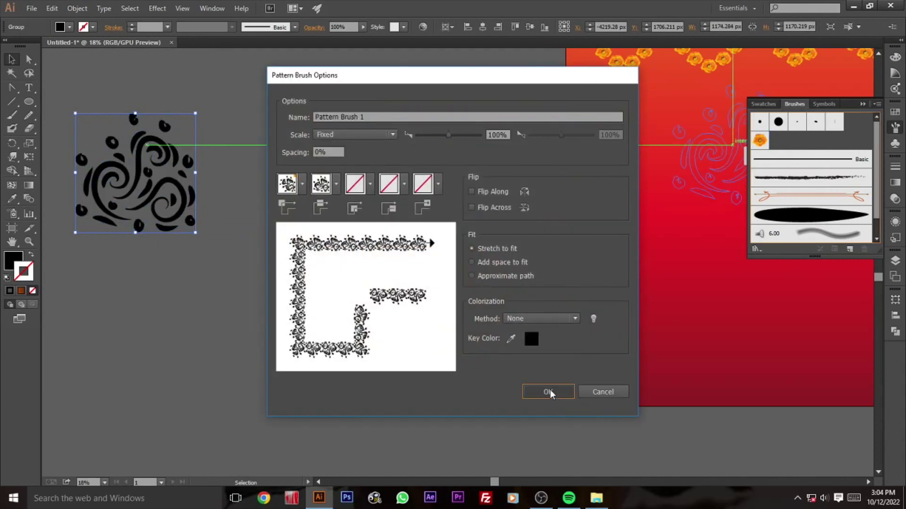
click(546, 395)
key(Delete)
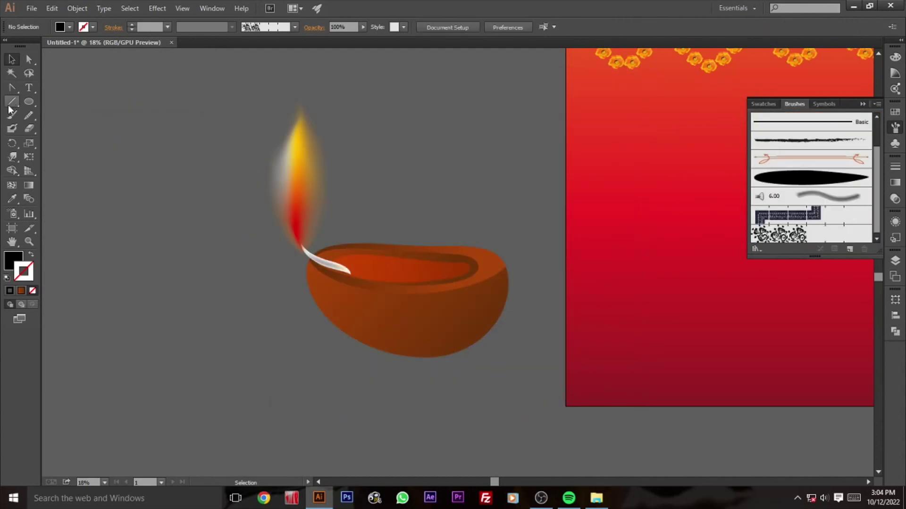
Step: Pen a curve across the bowl and stroke it with the swirl pattern brush at 0.25 pt
drag(12, 91, 48, 88)
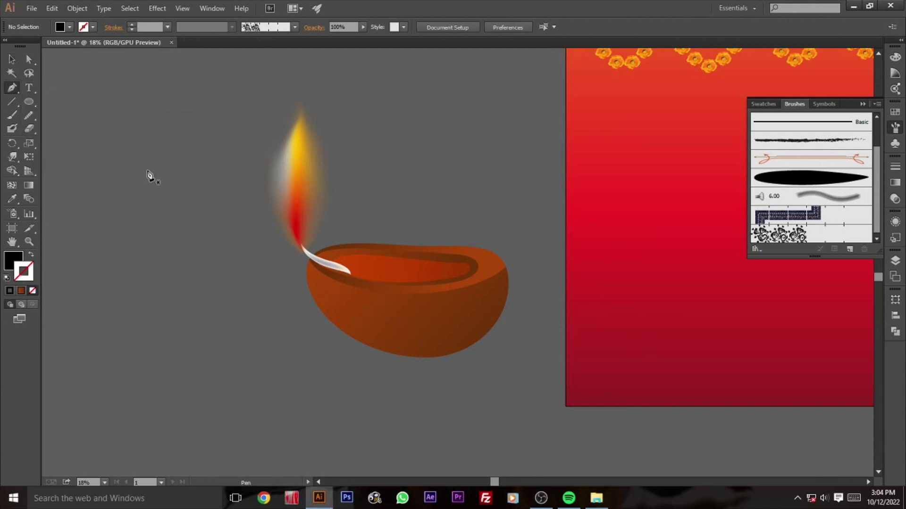
click(303, 285)
drag(516, 286, 640, 230)
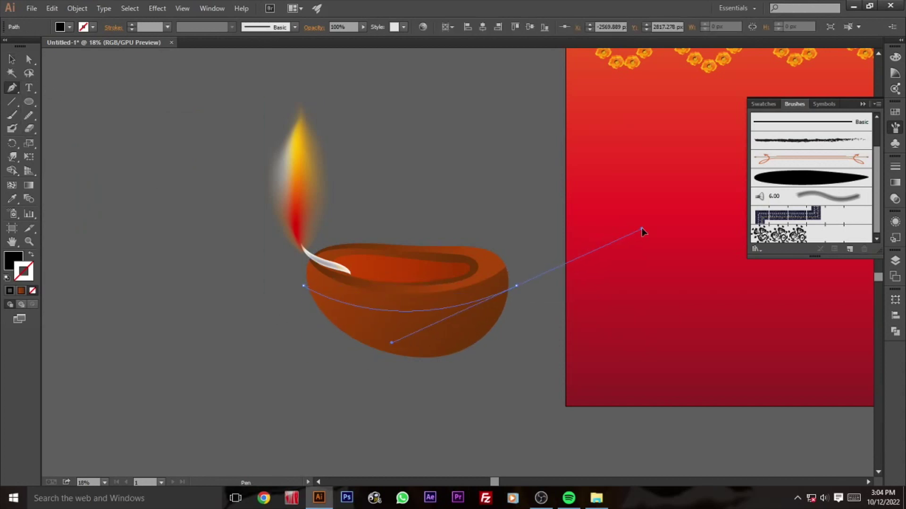
click(31, 254)
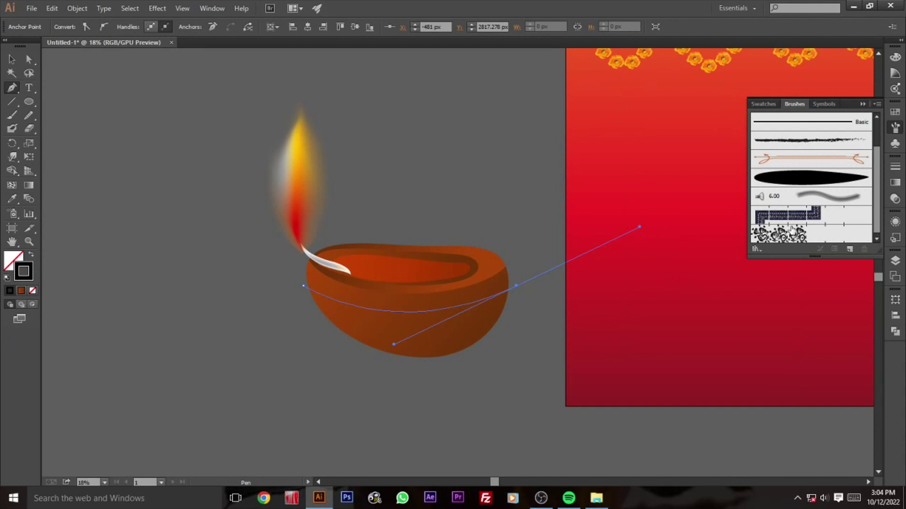
click(791, 231)
click(12, 59)
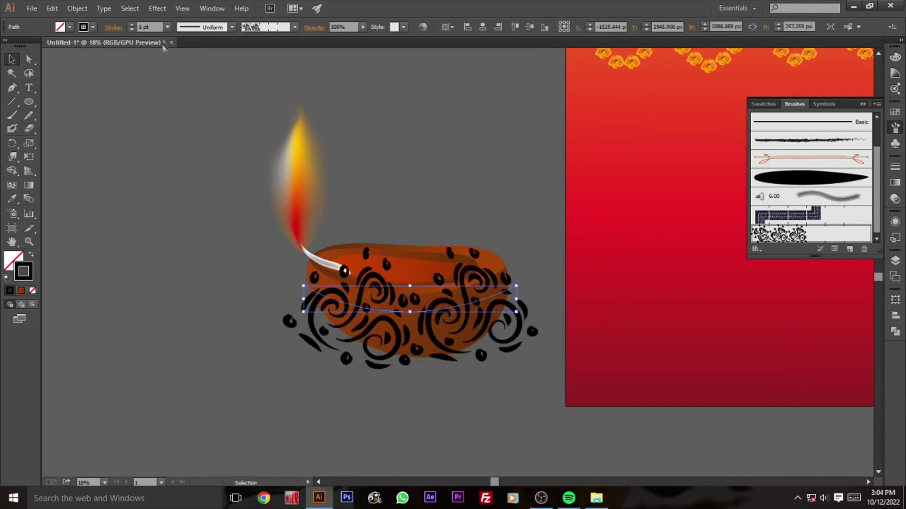
click(168, 27)
click(178, 41)
drag(455, 304, 455, 309)
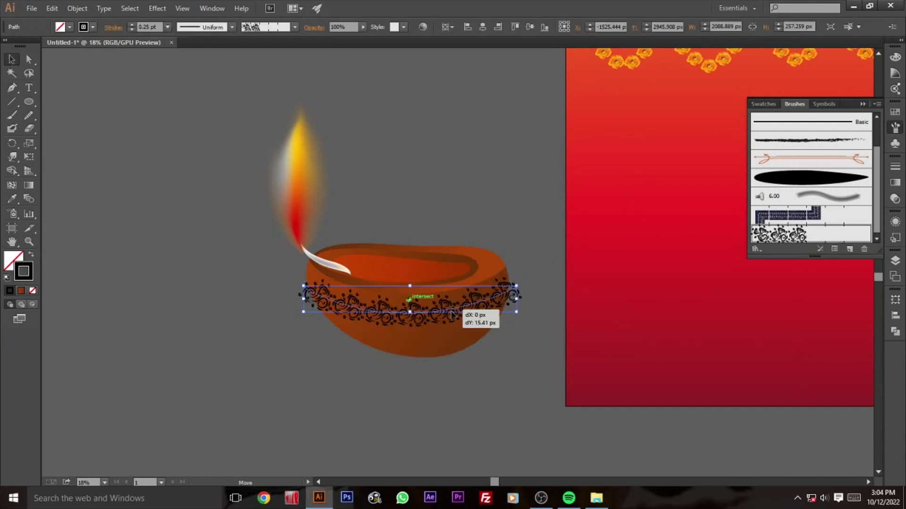
Step: Expand the brushed curve and fill the resulting ornament white (ffffff)
click(77, 8)
click(95, 139)
click(77, 8)
double_click(14, 259)
text(ffffff)
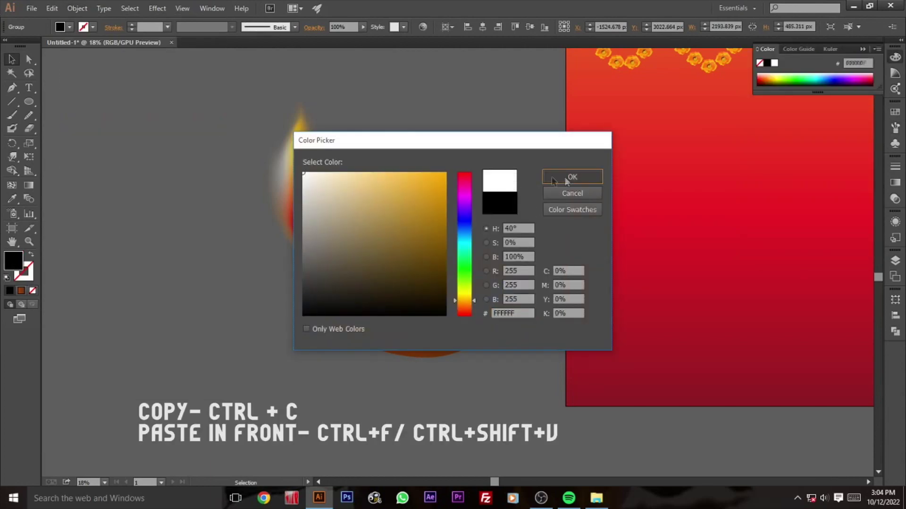
click(587, 177)
Step: Clip the white ornament inside a front copy of the bowl shape
click(895, 333)
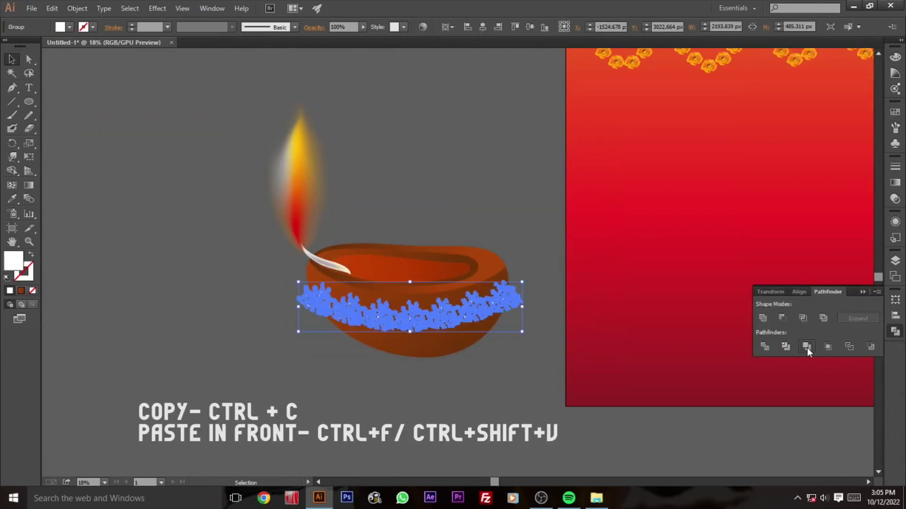
click(351, 415)
drag(29, 59, 56, 72)
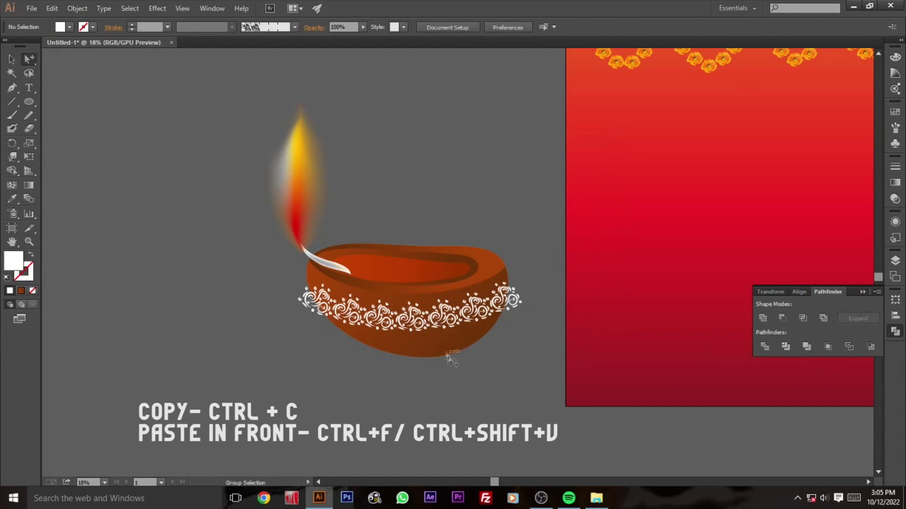
click(442, 360)
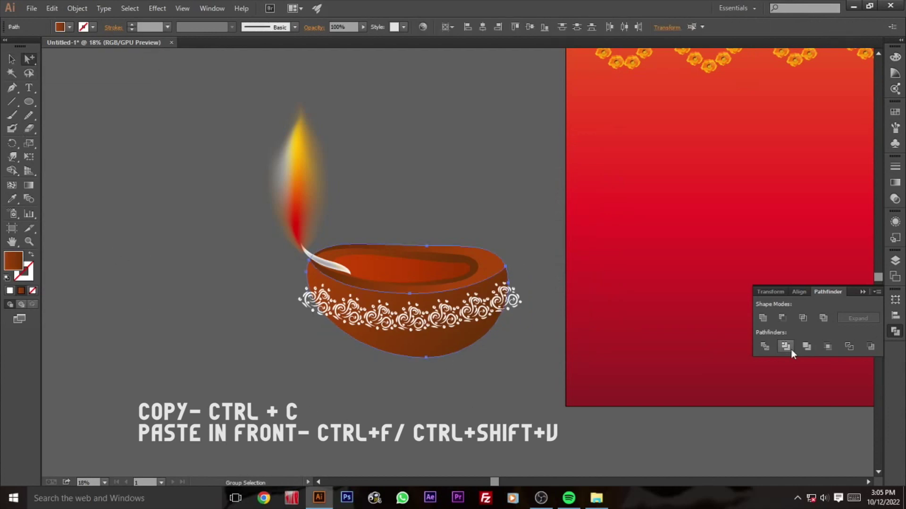
click(399, 356)
key(ctrl+c)
key(ctrl+f)
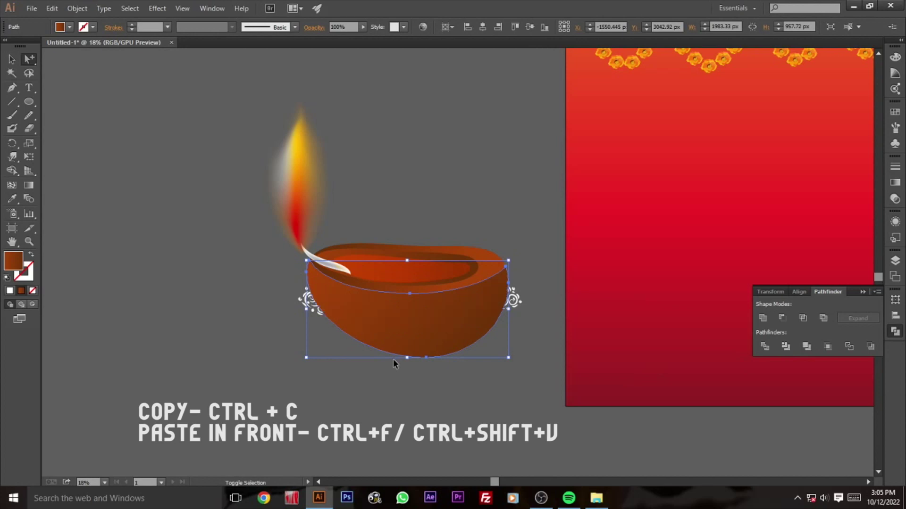
shift+click(309, 307)
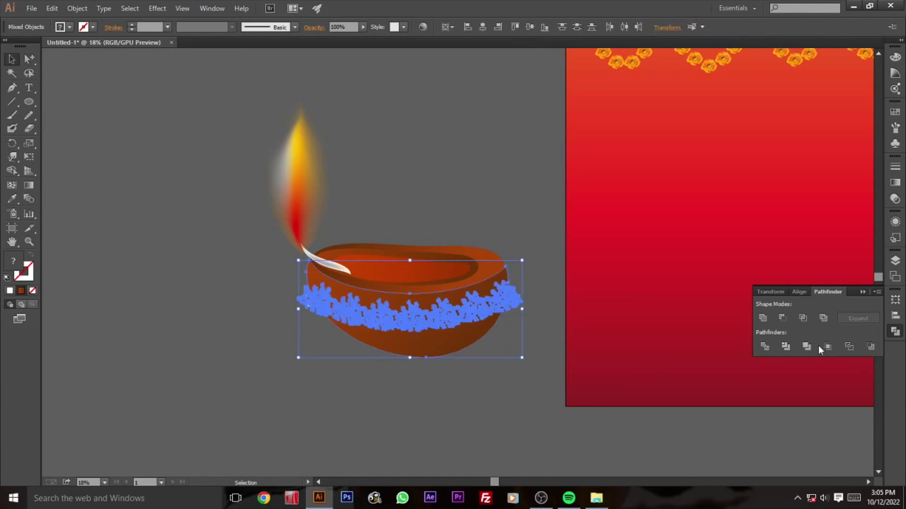
key(ctrl+7)
click(480, 323)
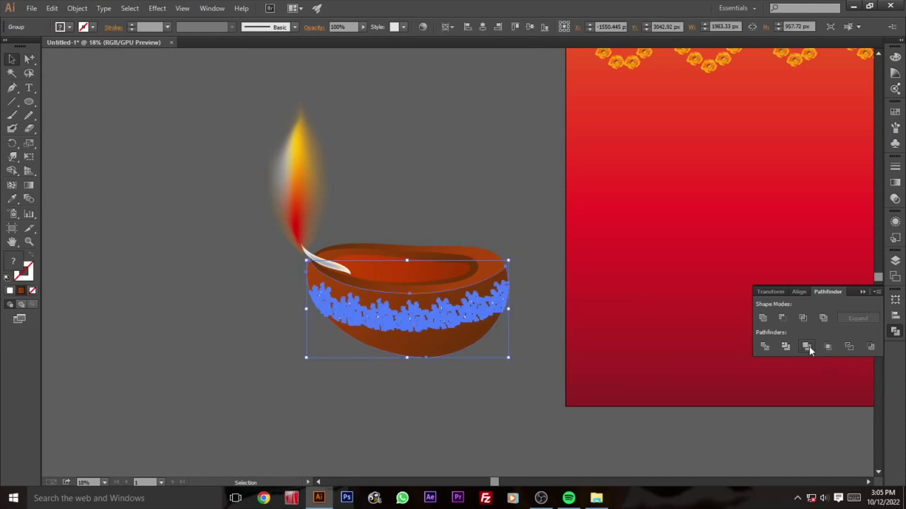
Step: Lower the clipped swirl band's opacity to 25%
click(314, 26)
click(243, 45)
click(220, 126)
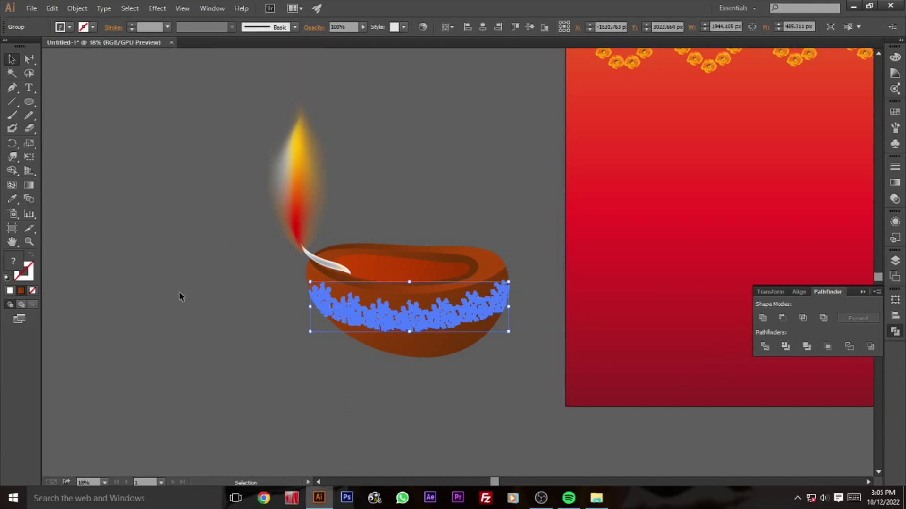
click(179, 284)
click(391, 321)
click(342, 27)
double_click(342, 27)
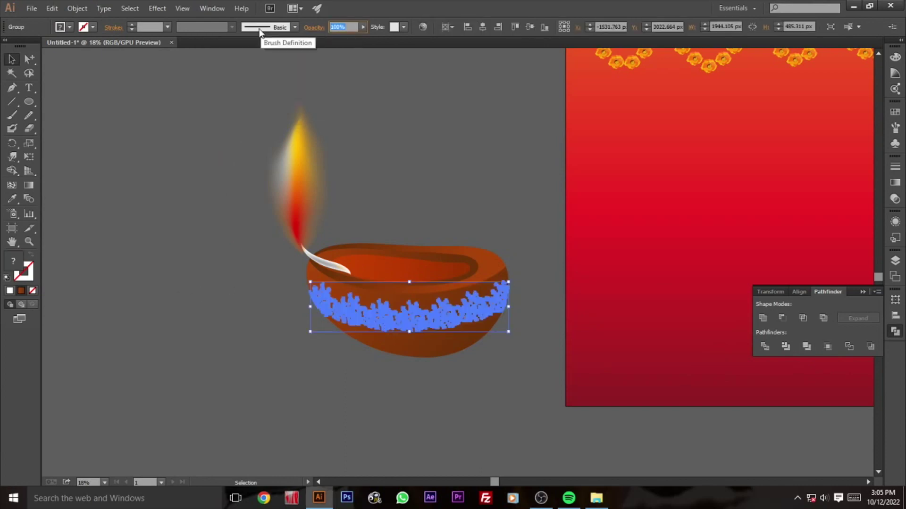
text(25)
key(Return)
scroll(216, 217, right, 1)
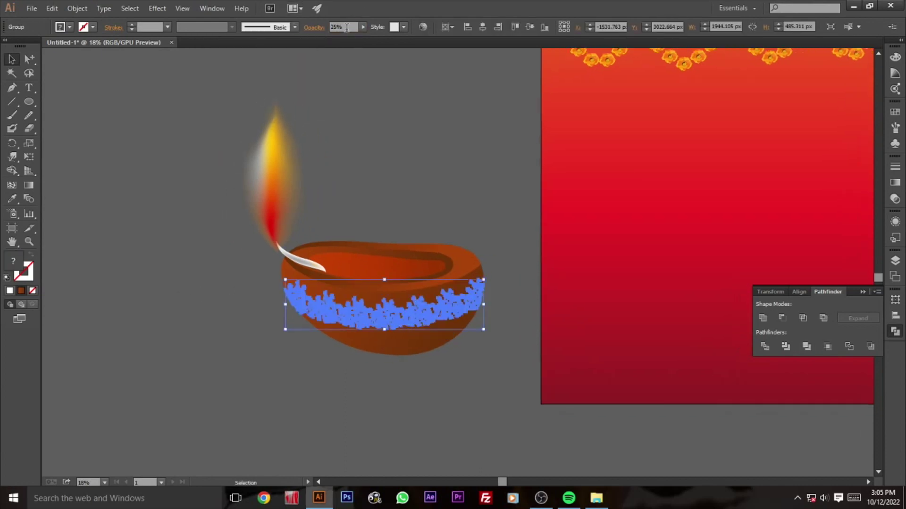
drag(198, 111, 441, 394)
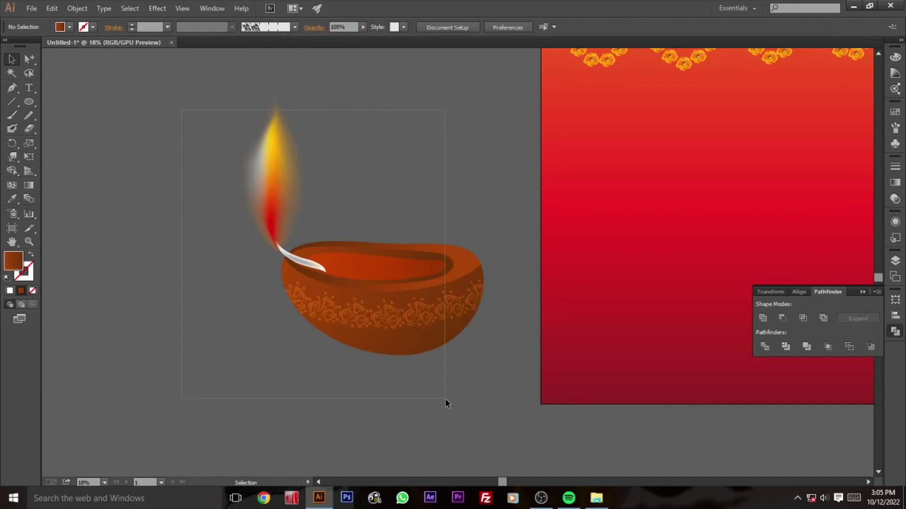
Step: Group the whole diya, then draw a black circle to its left
right_click(397, 302)
click(424, 356)
click(405, 401)
click(29, 107)
drag(113, 218, 231, 336)
double_click(14, 260)
key(Escape)
double_click(13, 260)
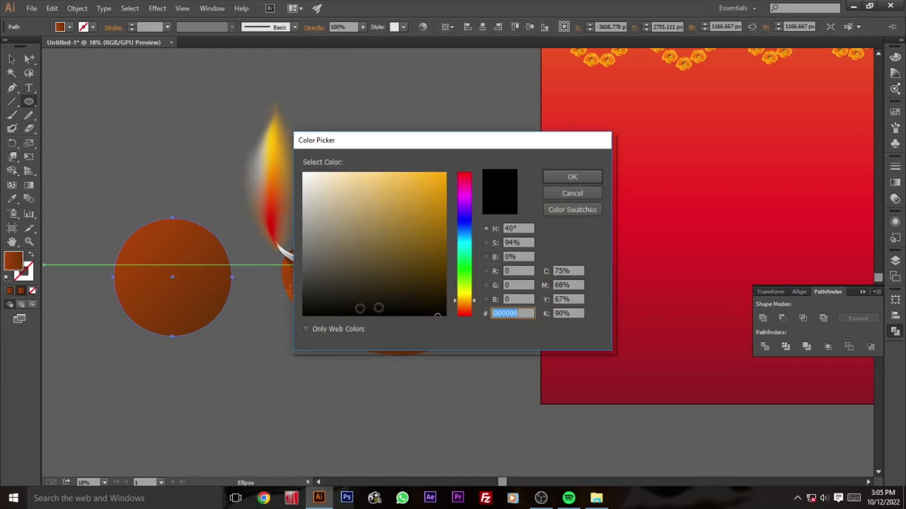
click(572, 177)
Step: Add gradient mesh points to the circle and fade its edge points to 0% opacity
key(v)
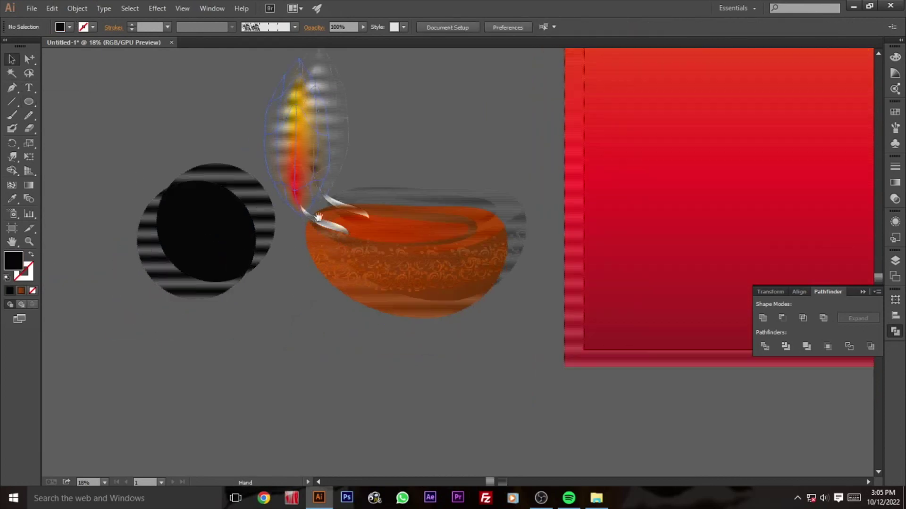
key(u)
click(165, 249)
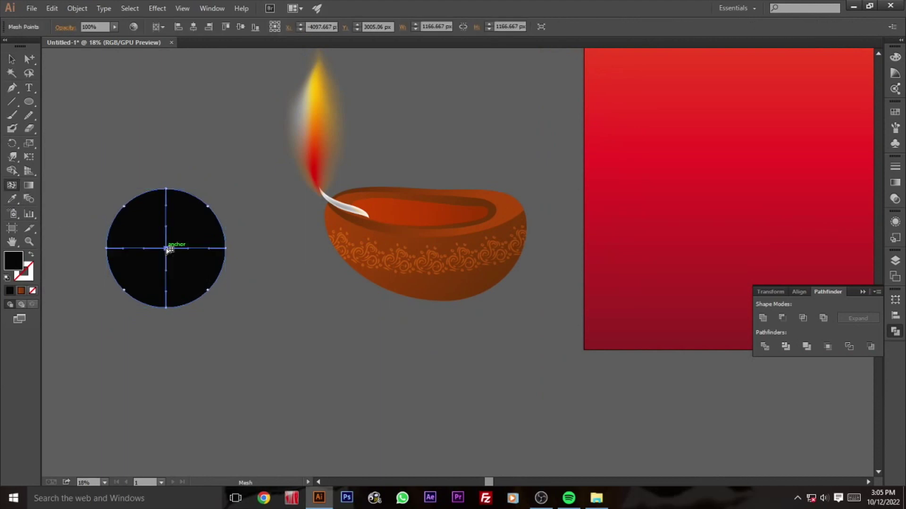
click(210, 248)
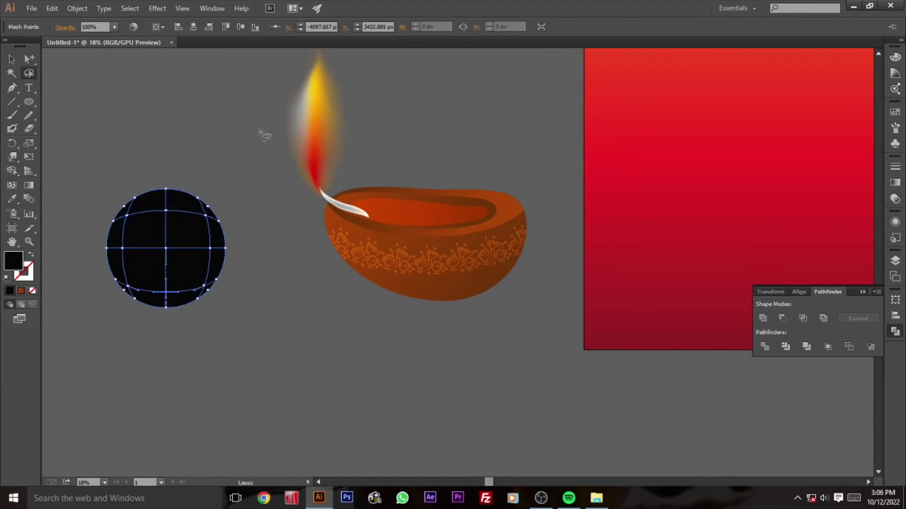
drag(143, 203, 139, 196)
double_click(94, 27)
text(0)
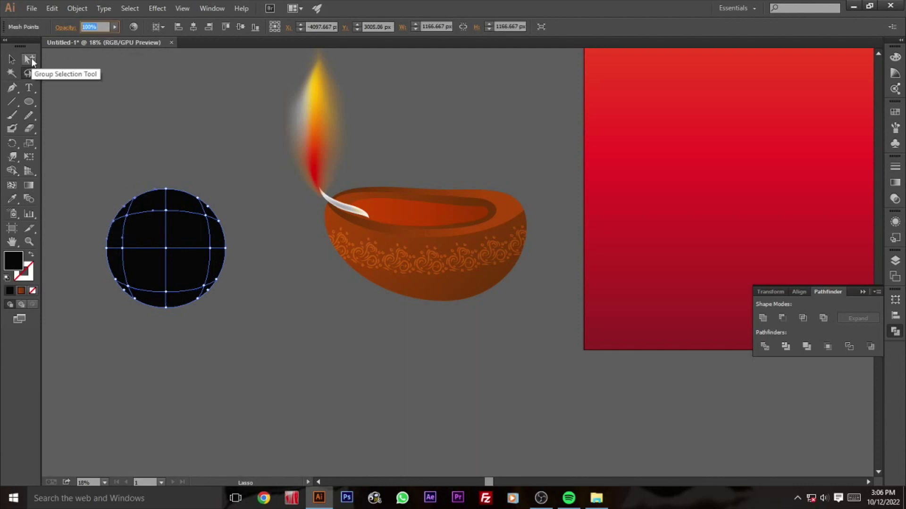
key(Return)
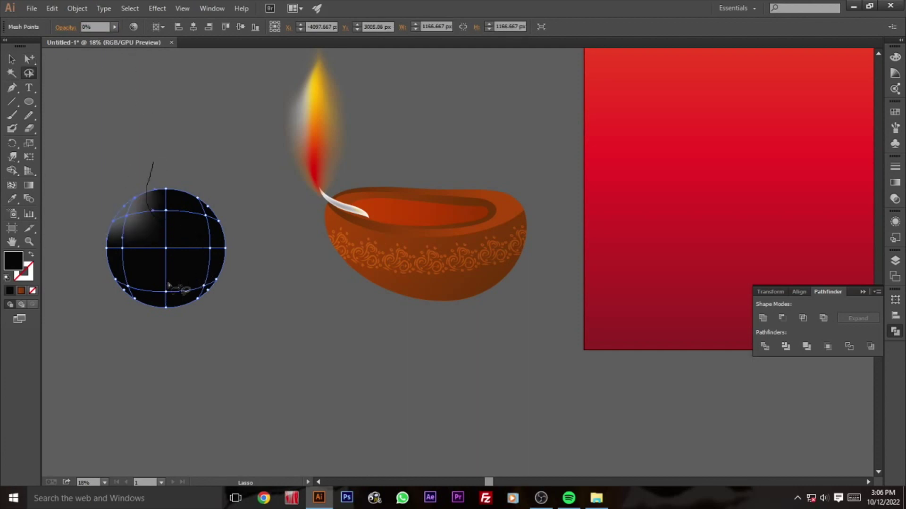
drag(155, 165, 150, 198)
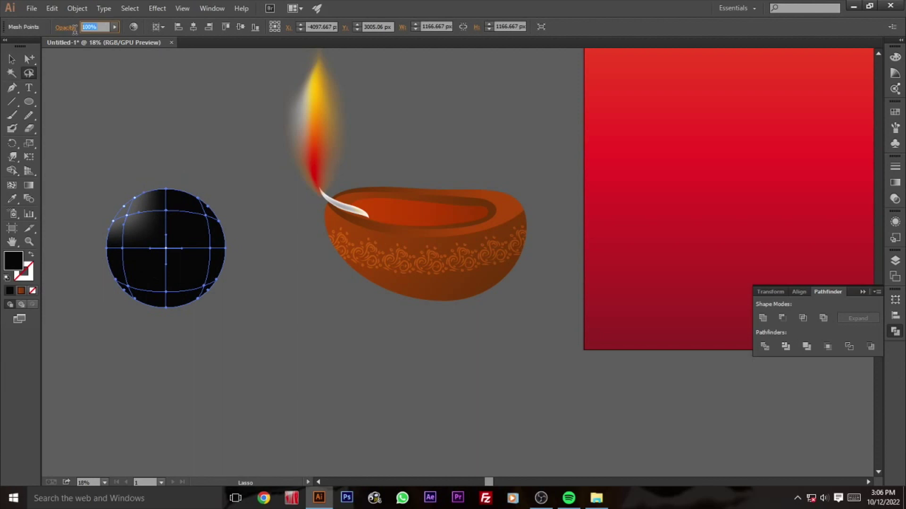
text(0)
key(Return)
Step: Enlarge and flatten the soft black blob into an ellipse beneath the diya
click(11, 60)
drag(227, 306, 240, 317)
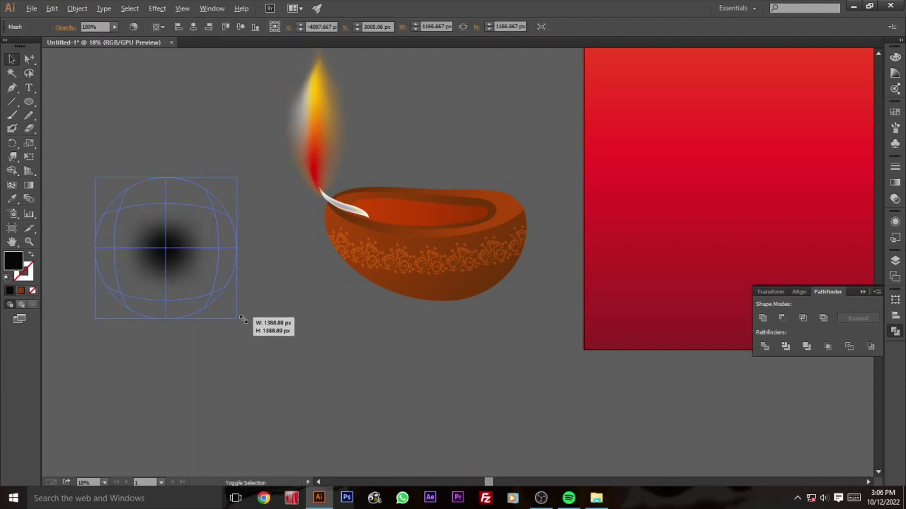
click(265, 364)
click(166, 188)
drag(165, 166, 166, 283)
mouse_move(169, 319)
mouse_down()
mouse_move(449, 321)
mouse_move(443, 316)
mouse_up()
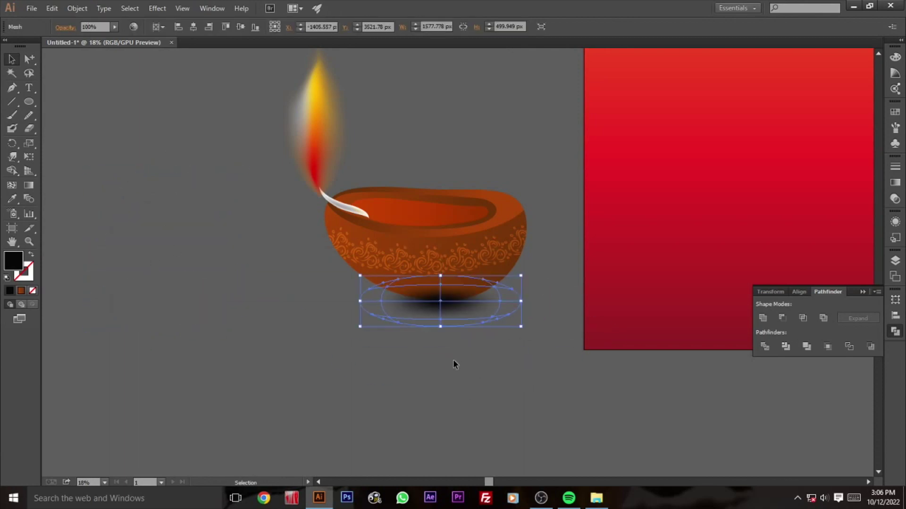
Step: Send the shadow behind the bowl and set it to Multiply at 45% opacity
right_click(487, 312)
click(431, 395)
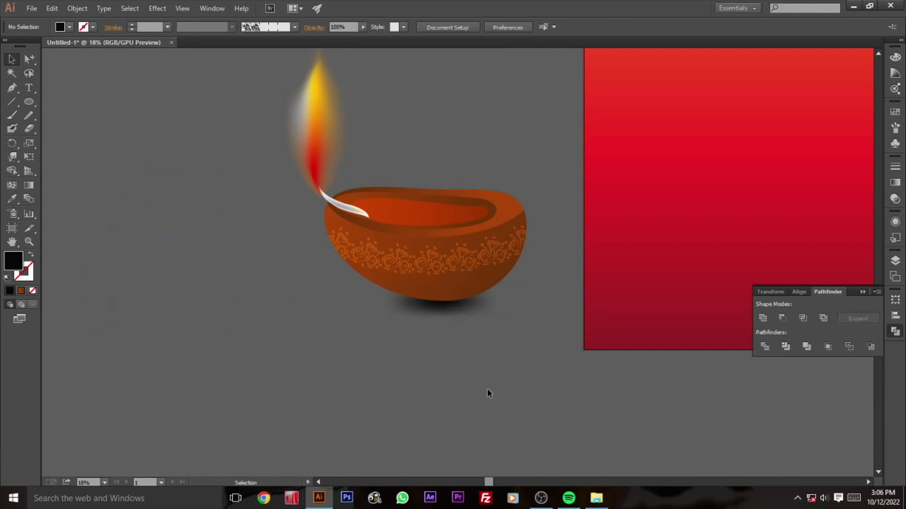
click(66, 27)
click(28, 46)
click(19, 95)
text(45)
key(Return)
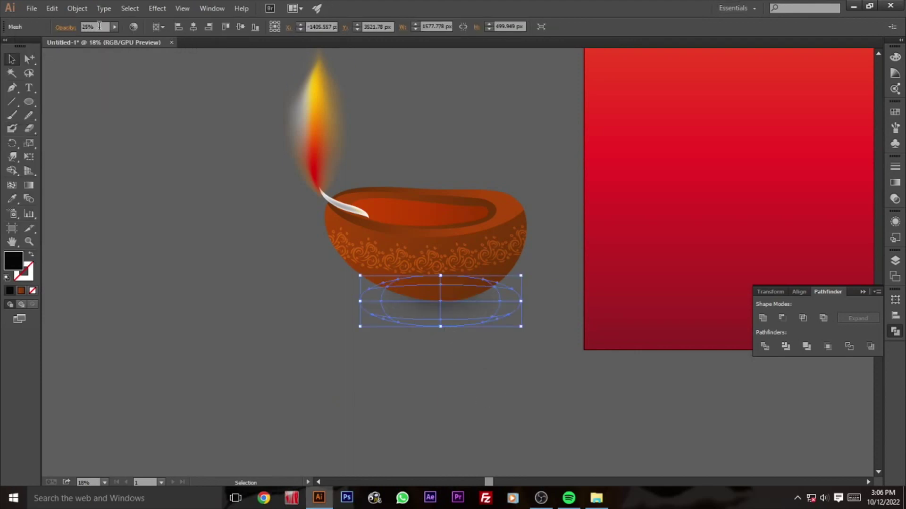
click(227, 136)
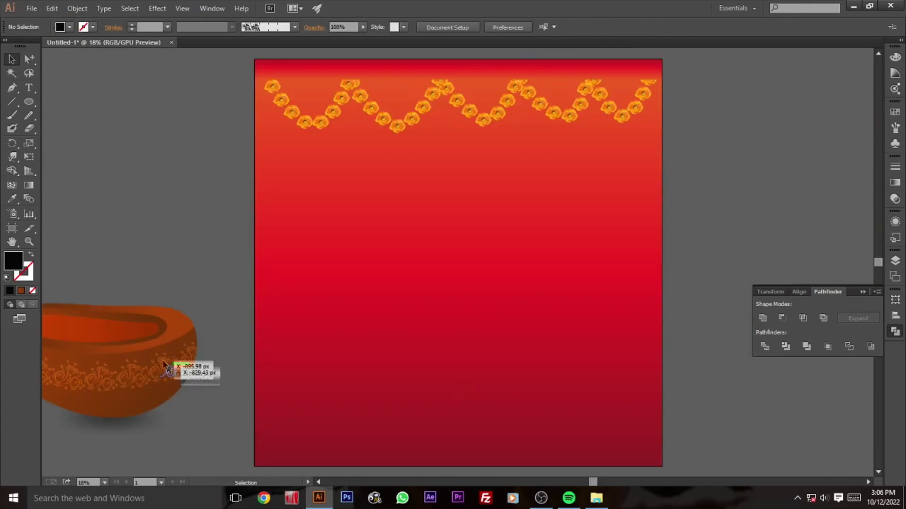
Step: Scale the diya down and centre it horizontally on the red garland card
mouse_move(182, 368)
mouse_down()
mouse_move(491, 353)
mouse_move(468, 353)
mouse_up()
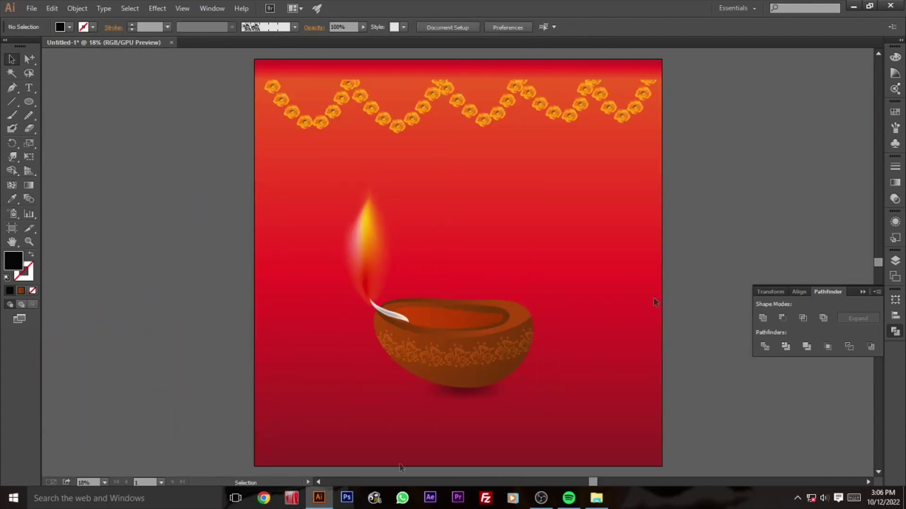
drag(537, 183, 468, 259)
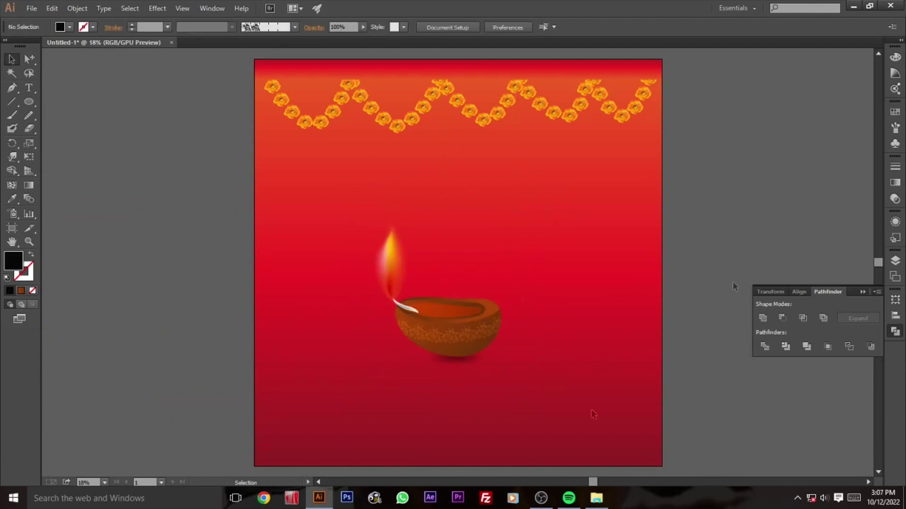
drag(427, 363, 472, 339)
click(194, 27)
click(356, 315)
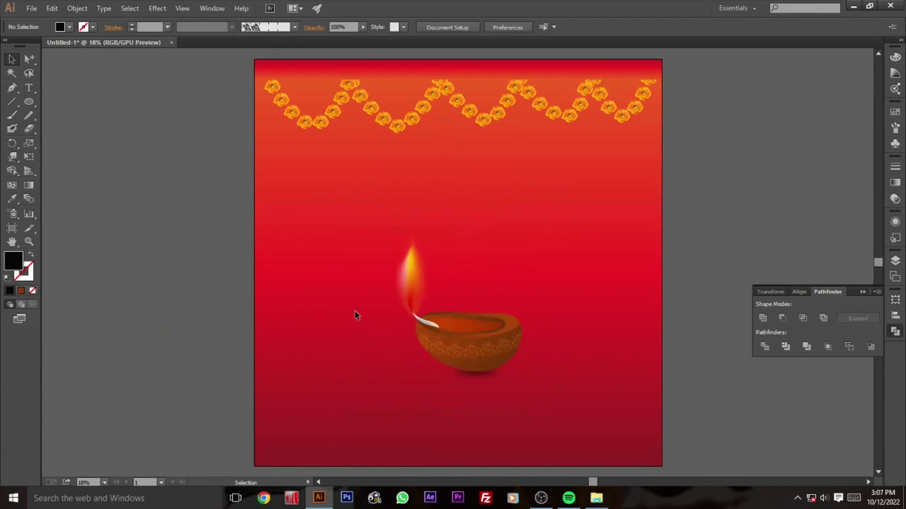
Step: Draw a large dark grey circle around the lamp
click(29, 102)
drag(415, 257, 588, 425)
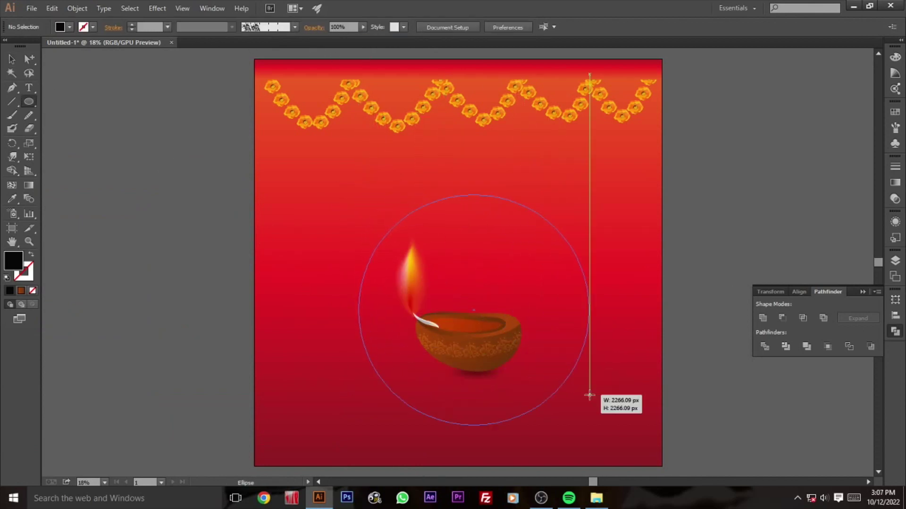
double_click(14, 262)
drag(330, 303, 308, 283)
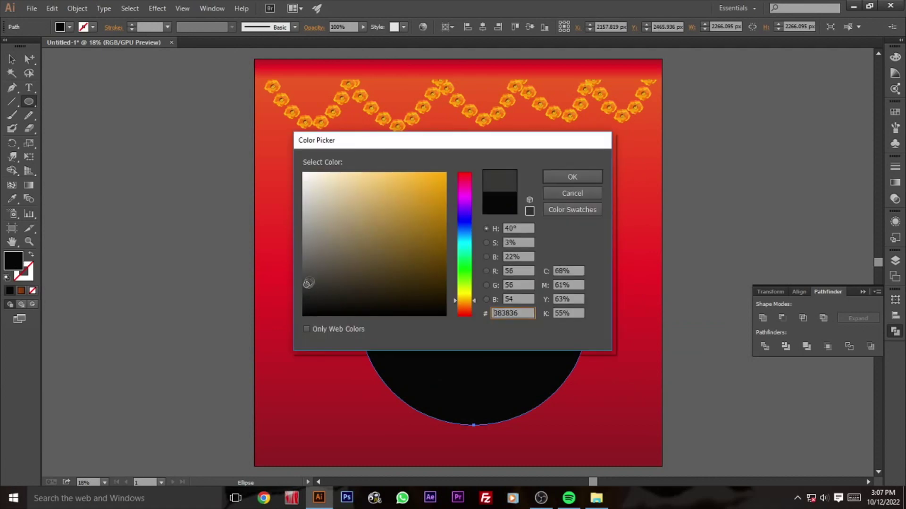
click(563, 183)
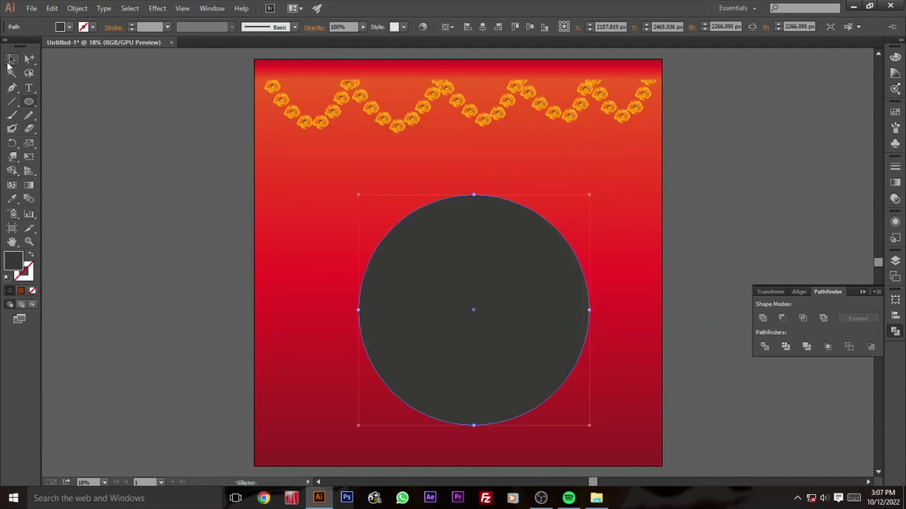
Step: Send the circle behind the lamp and reposition both so the lamp sits inside
key(v)
right_click(474, 219)
click(393, 403)
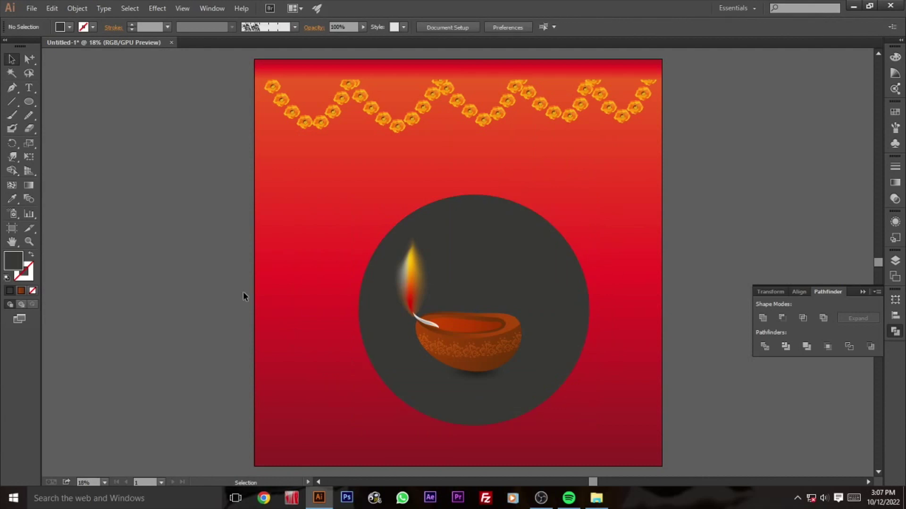
drag(452, 236, 437, 188)
click(861, 242)
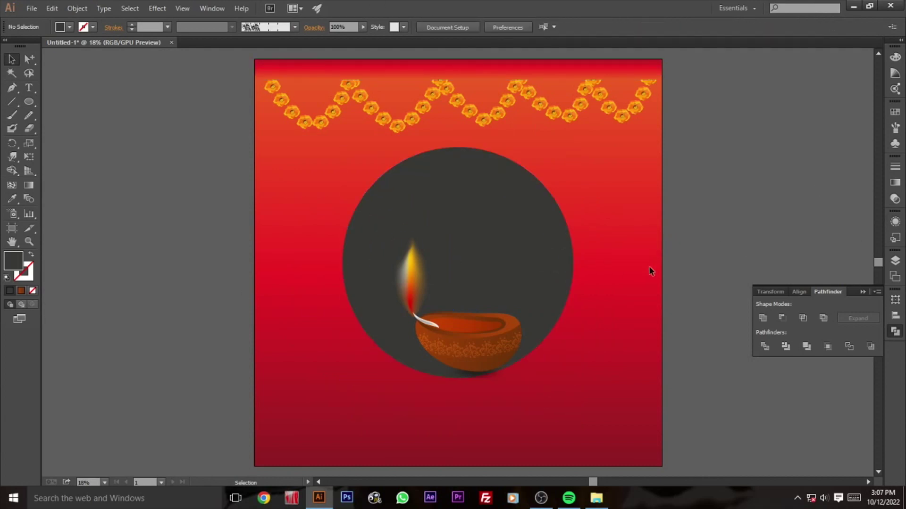
click(543, 287)
drag(492, 352, 478, 336)
click(595, 295)
Step: Recolour the circle, trying brown before settling on a blue fill
click(557, 284)
double_click(13, 260)
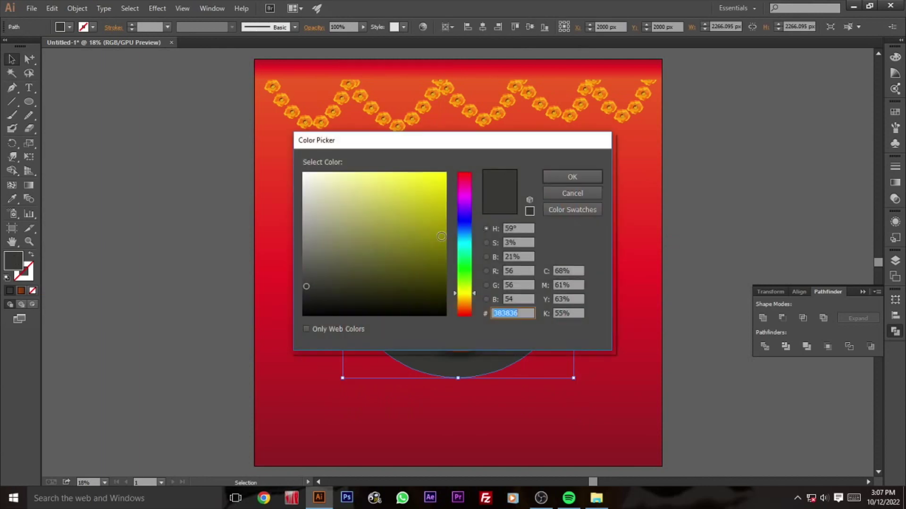
click(464, 304)
drag(432, 266, 428, 237)
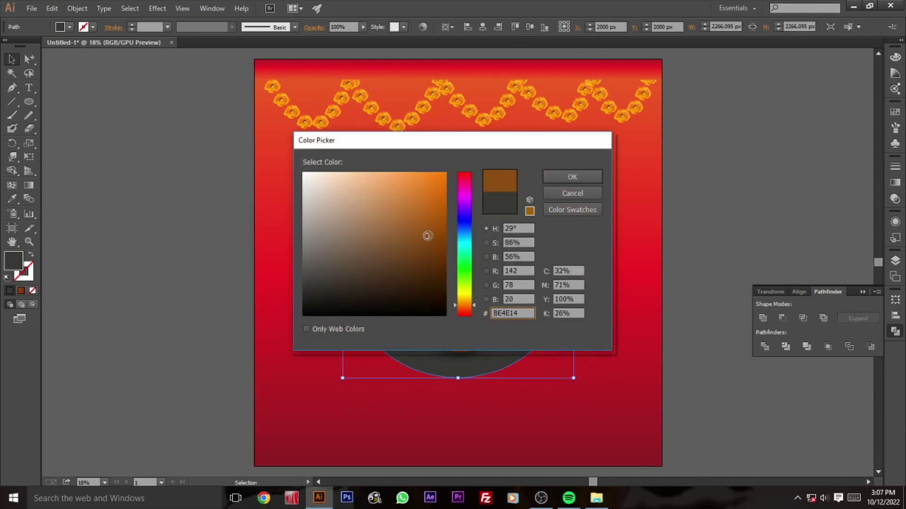
click(572, 176)
click(815, 235)
click(505, 262)
double_click(13, 261)
drag(462, 196, 462, 225)
click(434, 226)
click(555, 181)
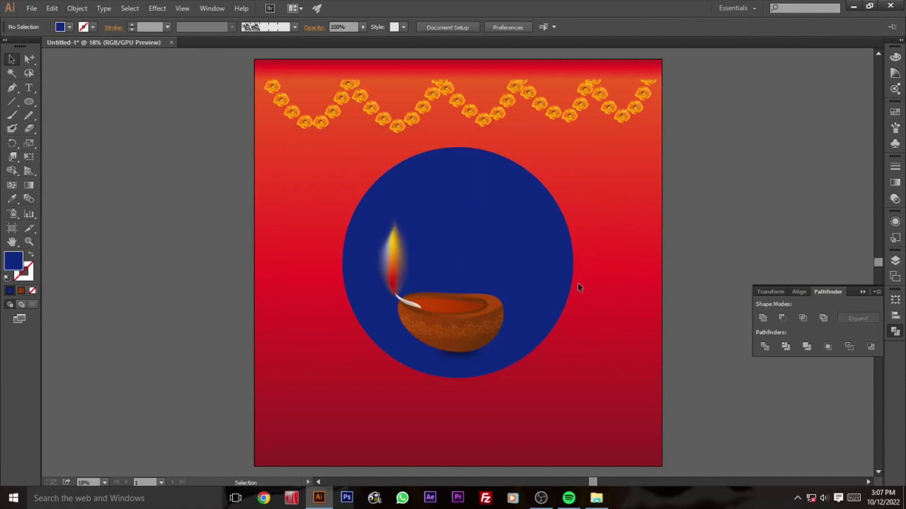
Step: Give the circle's outline a swirl brush at 0.5 pt weight
click(895, 127)
click(778, 235)
click(167, 27)
click(182, 66)
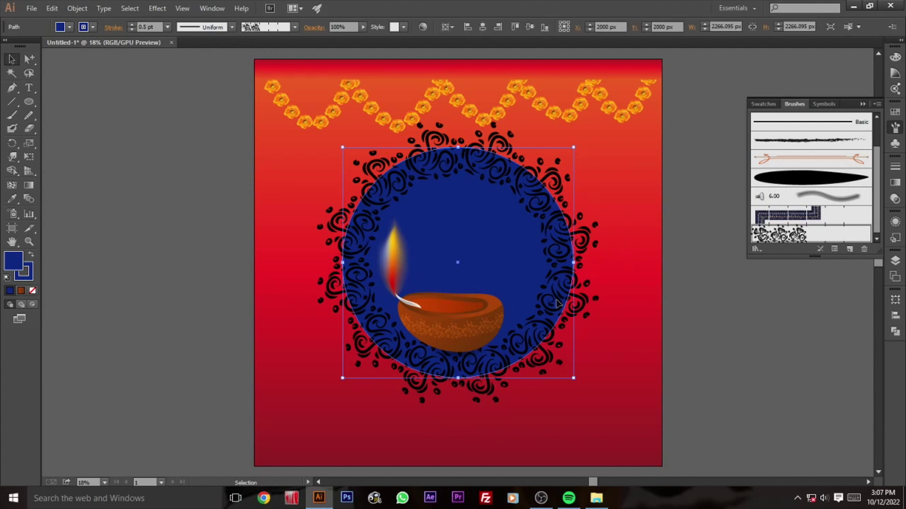
Step: Make a smaller unfilled front copy as a 0.25 pt swirl ring; remove the outer circle's swirl
key(ctrl+c)
key(ctrl+f)
drag(573, 147, 553, 167)
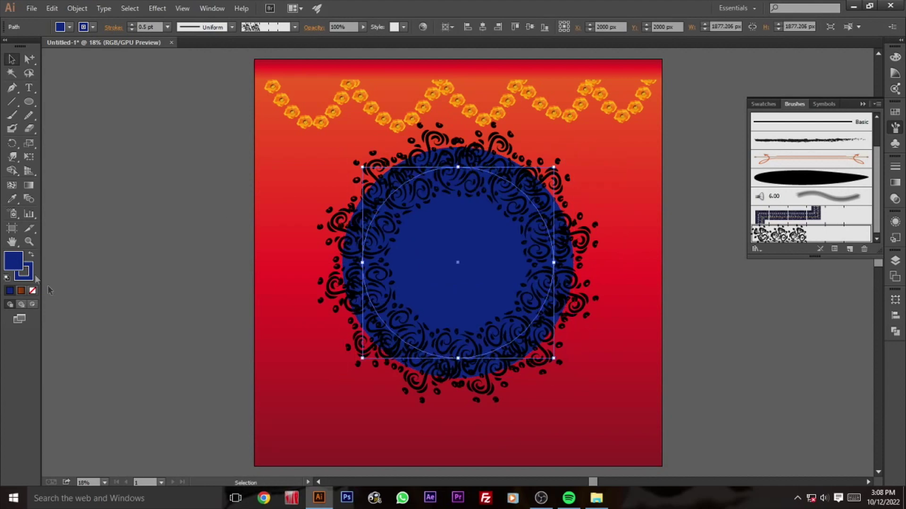
click(33, 291)
click(210, 288)
click(346, 228)
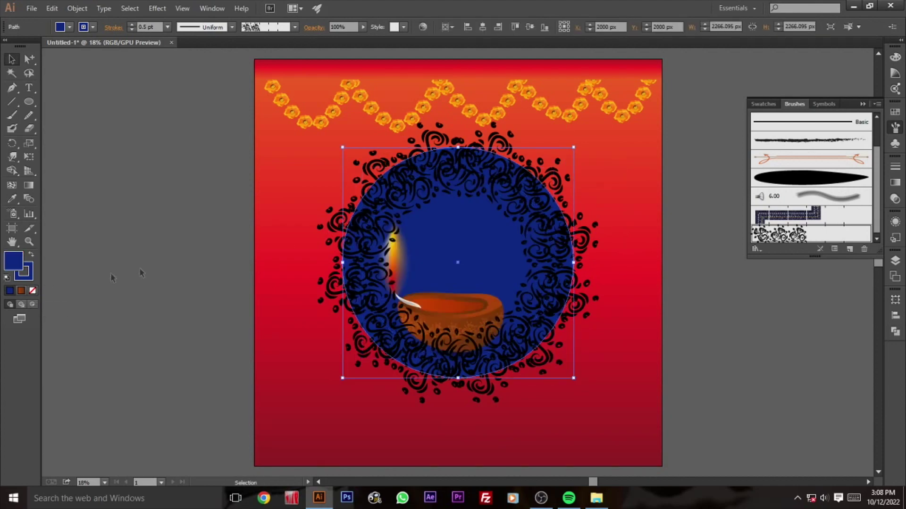
click(33, 290)
click(508, 190)
click(167, 26)
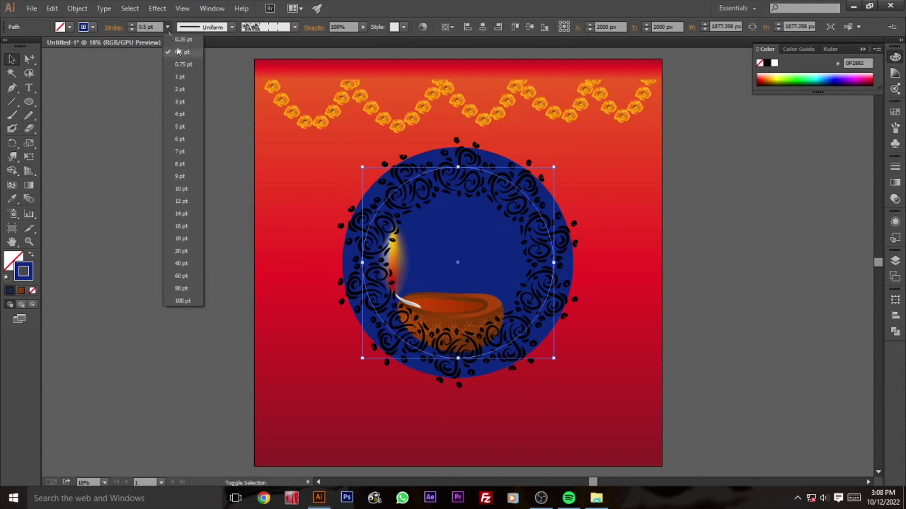
drag(554, 167, 550, 170)
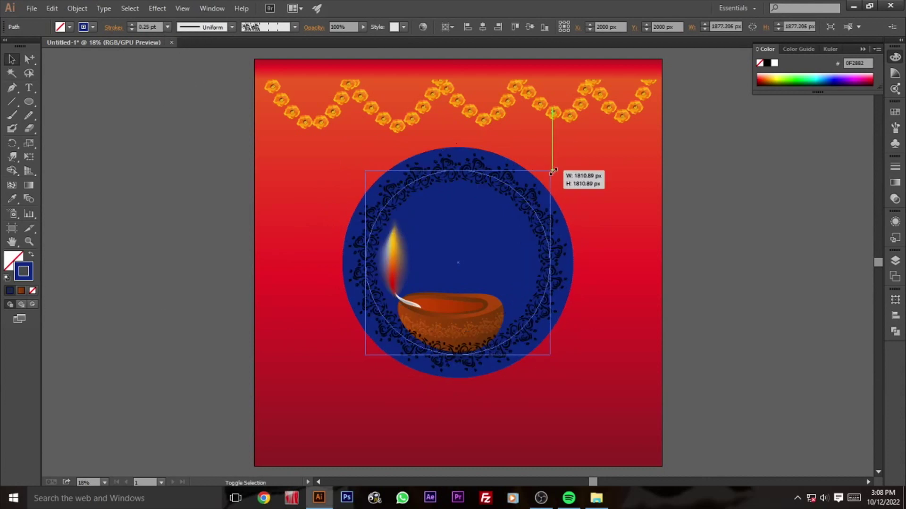
Step: Expand the swirl outline into shapes and fill them white
click(77, 8)
click(113, 143)
click(895, 332)
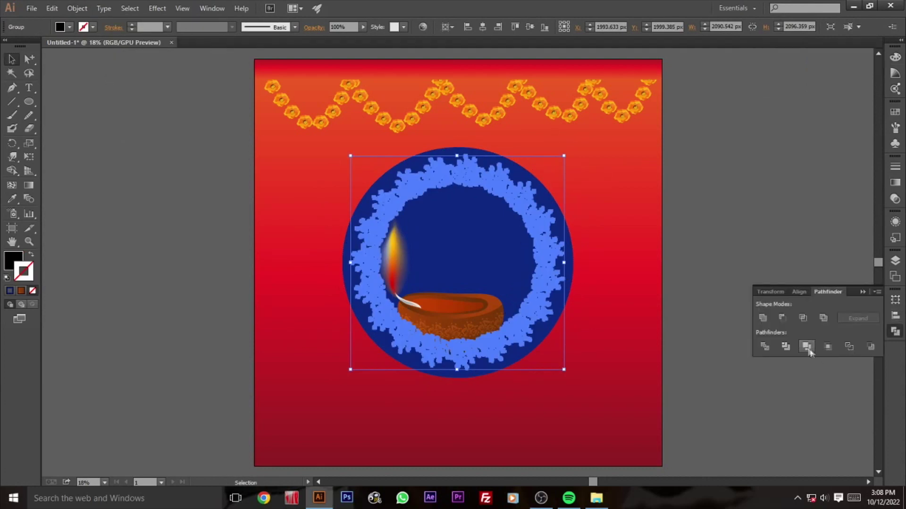
double_click(350, 244)
click(398, 193)
double_click(14, 261)
click(304, 173)
click(521, 176)
key(v)
double_click(137, 193)
Step: Send the swirl ring behind the lamp and set it to Overlay at 25% opacity
right_click(472, 321)
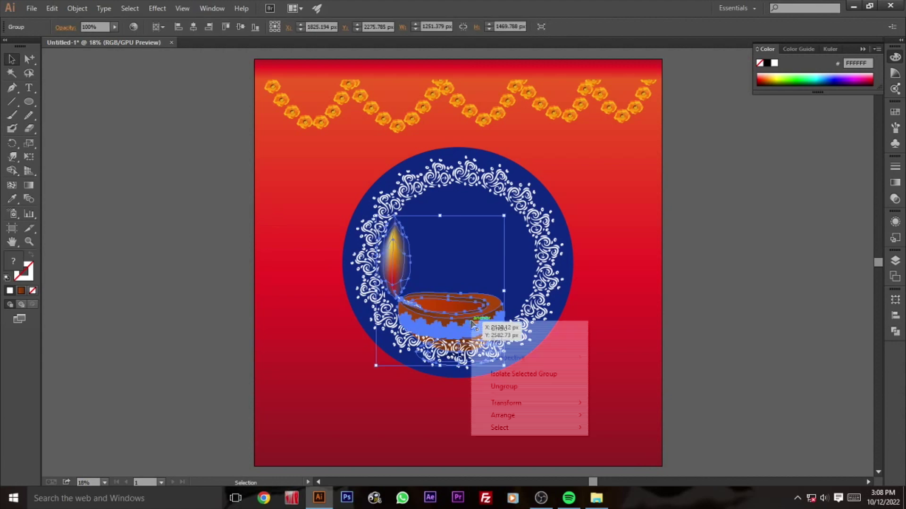
click(345, 411)
click(176, 310)
click(516, 190)
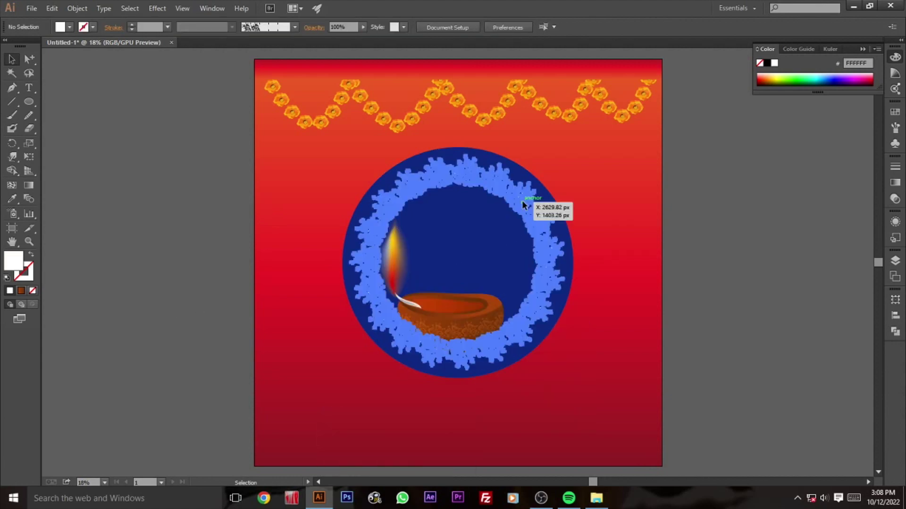
click(313, 27)
click(224, 46)
click(227, 142)
click(170, 173)
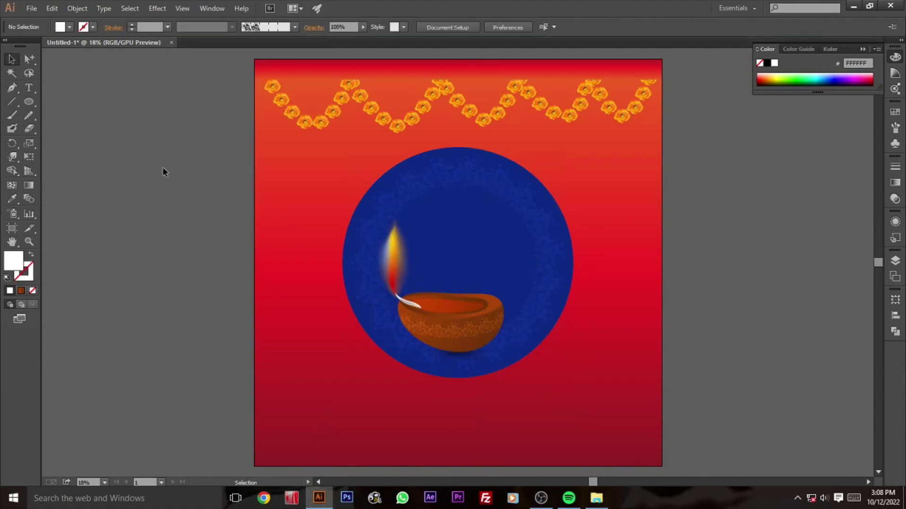
Step: Change the circle's fill to the darker navy #252D44
click(544, 241)
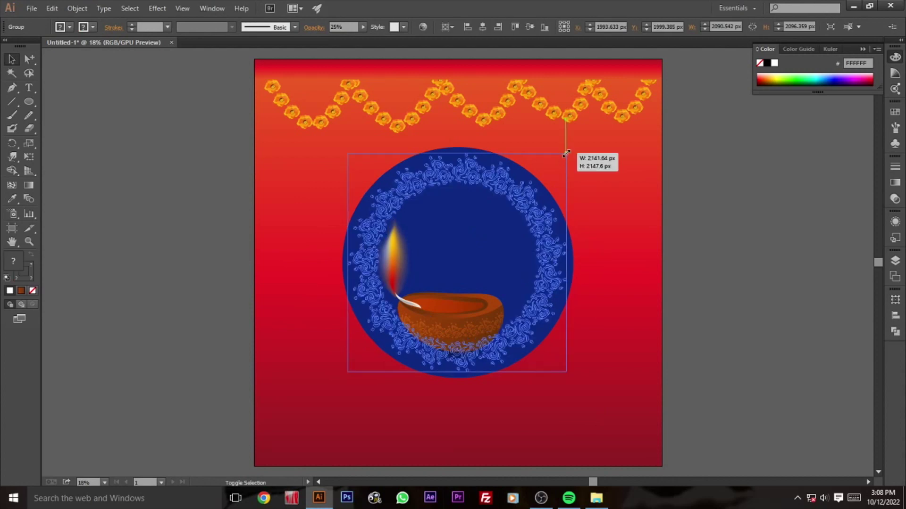
click(491, 245)
double_click(15, 260)
click(585, 176)
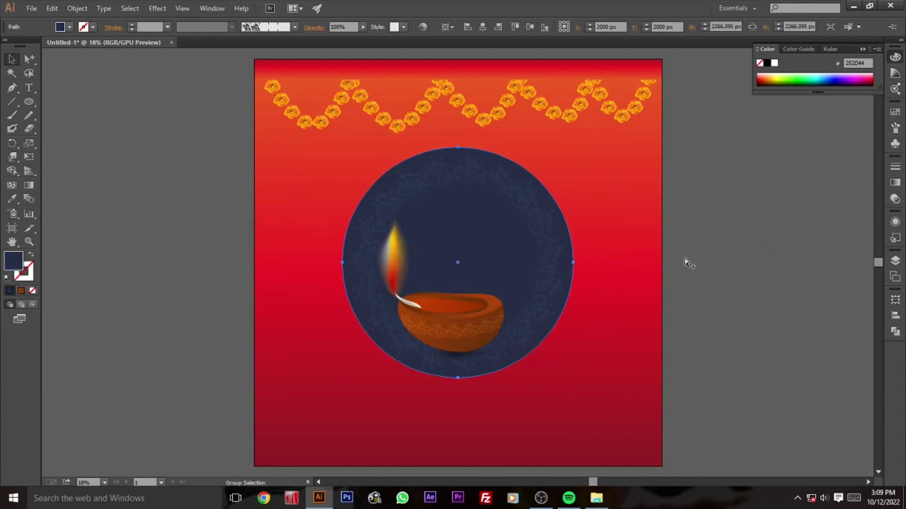
Step: Give the navy circle a plain 100 pt white (#ffffff) outline
click(31, 254)
double_click(24, 271)
text(ffffff)
key(Return)
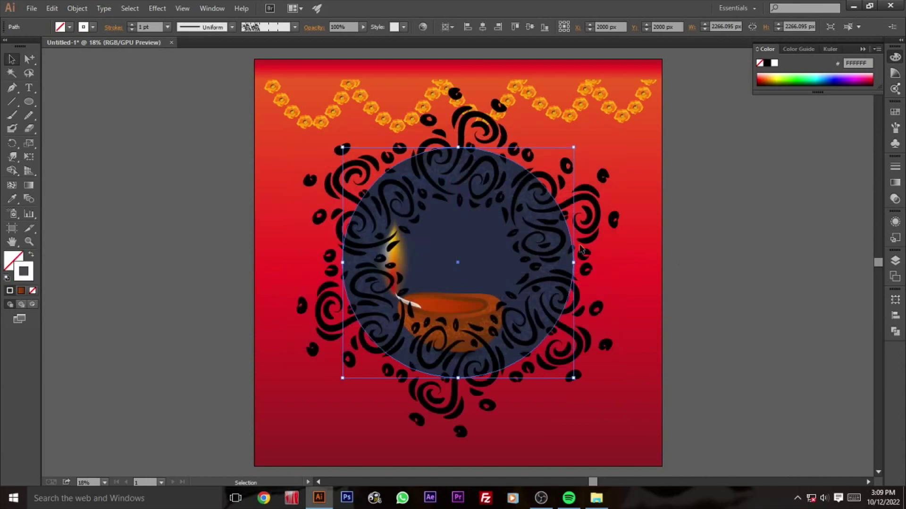
click(294, 27)
click(222, 89)
click(167, 26)
click(185, 305)
Step: Expand the white outline into a filled ring shape
click(77, 8)
click(96, 129)
click(446, 315)
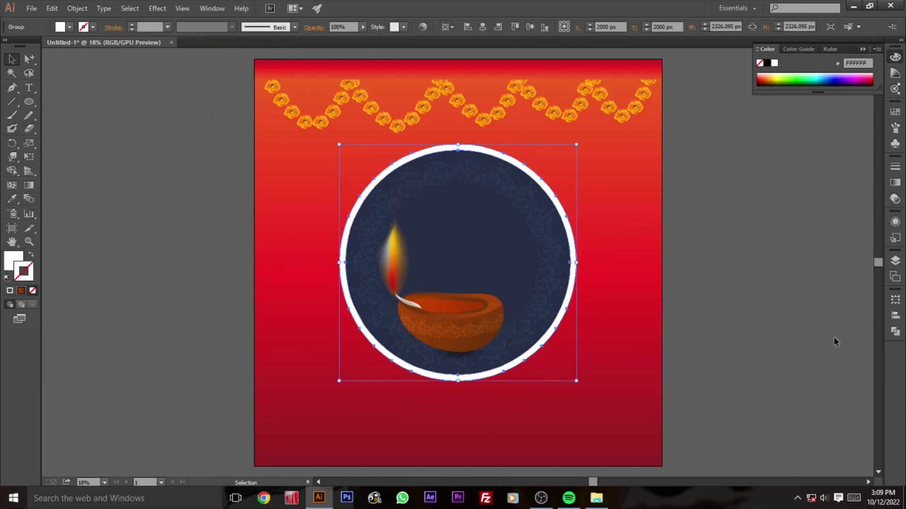
click(895, 332)
Step: Move the diya down slightly and bring it in front of the white ring
click(450, 326)
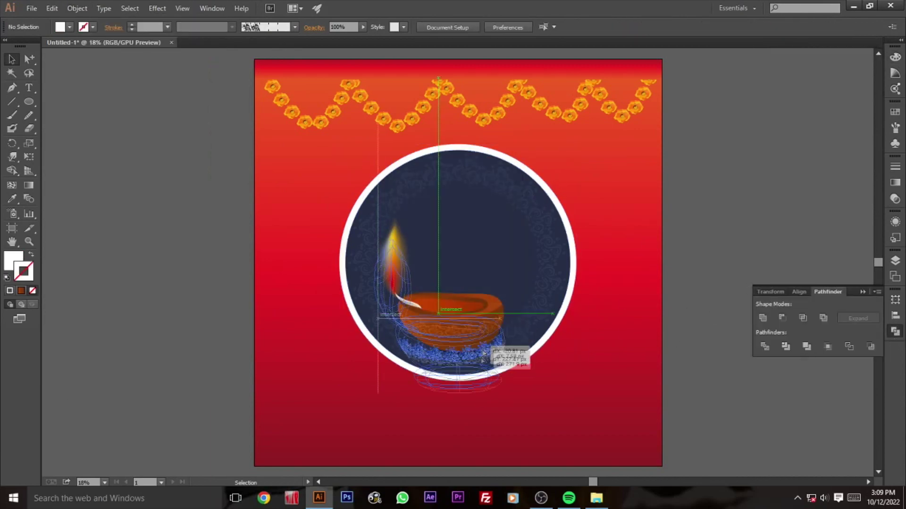
drag(450, 325, 450, 356)
click(731, 422)
right_click(471, 348)
click(391, 438)
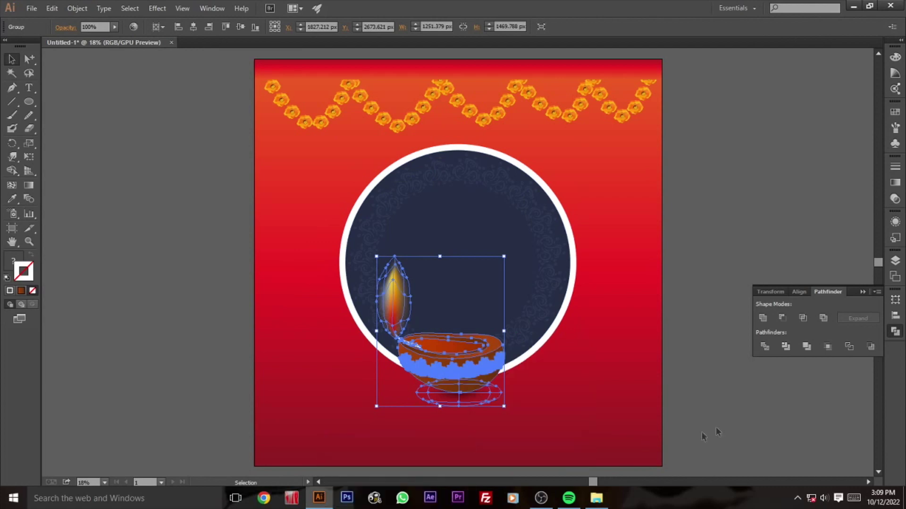
click(707, 431)
drag(473, 381, 479, 388)
Step: Squash and shrink the patterned swirl ring into a flat ellipse beneath the lamp
click(550, 302)
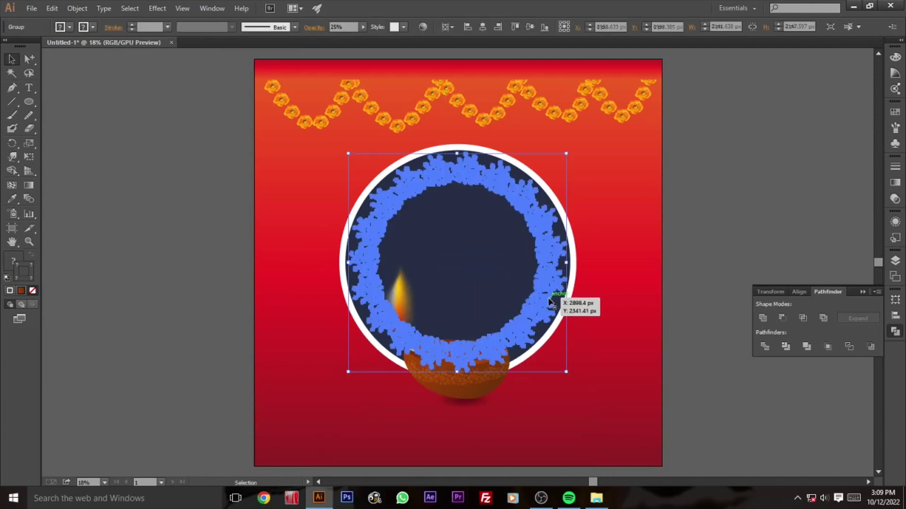
drag(457, 147, 456, 423)
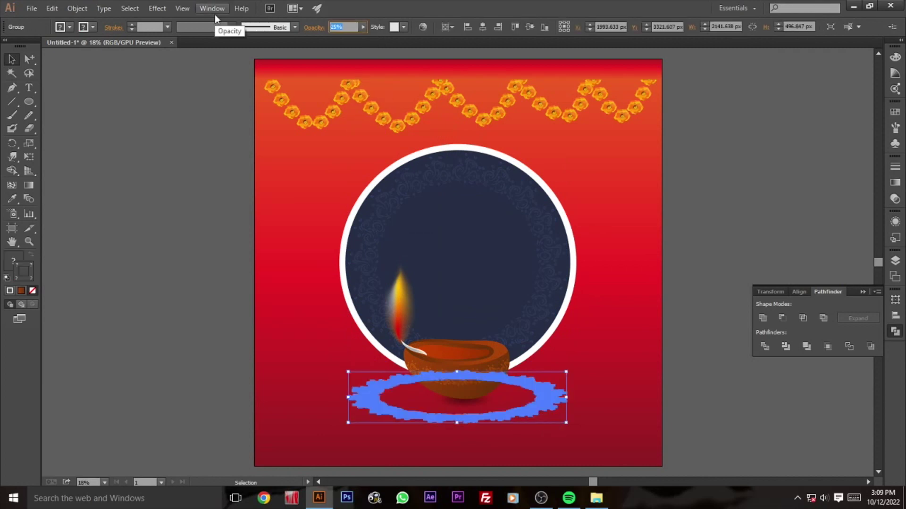
click(234, 269)
click(501, 363)
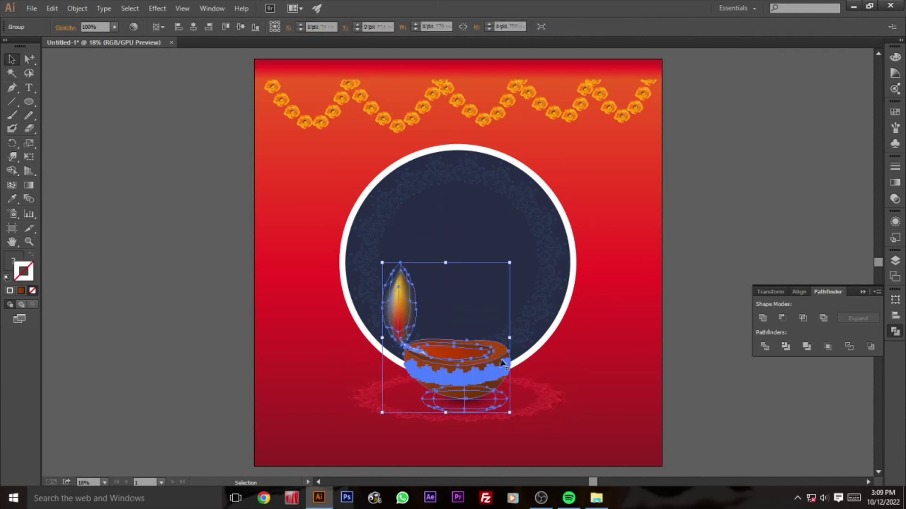
click(730, 334)
click(553, 417)
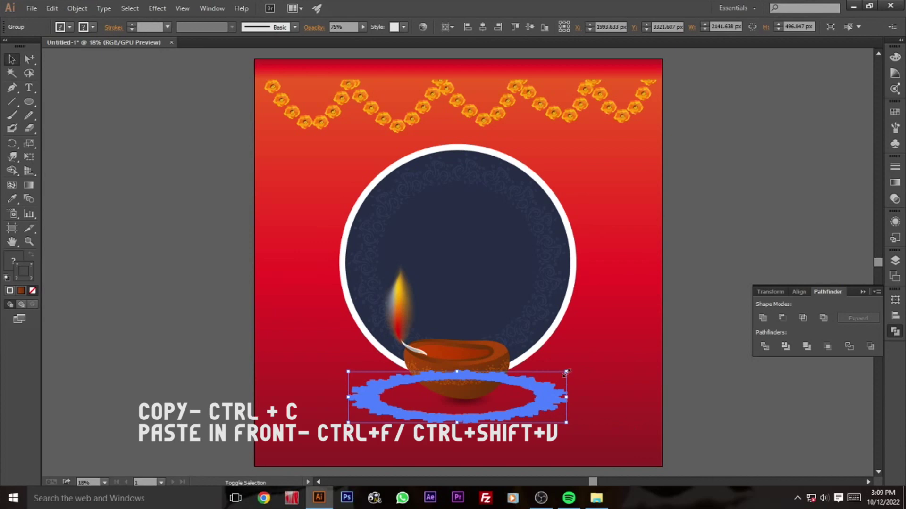
drag(585, 420, 518, 412)
click(525, 376)
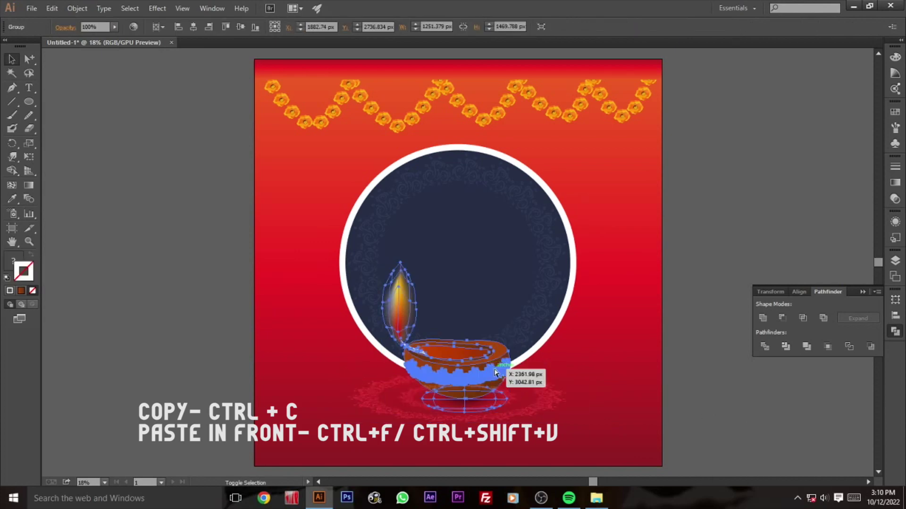
click(751, 410)
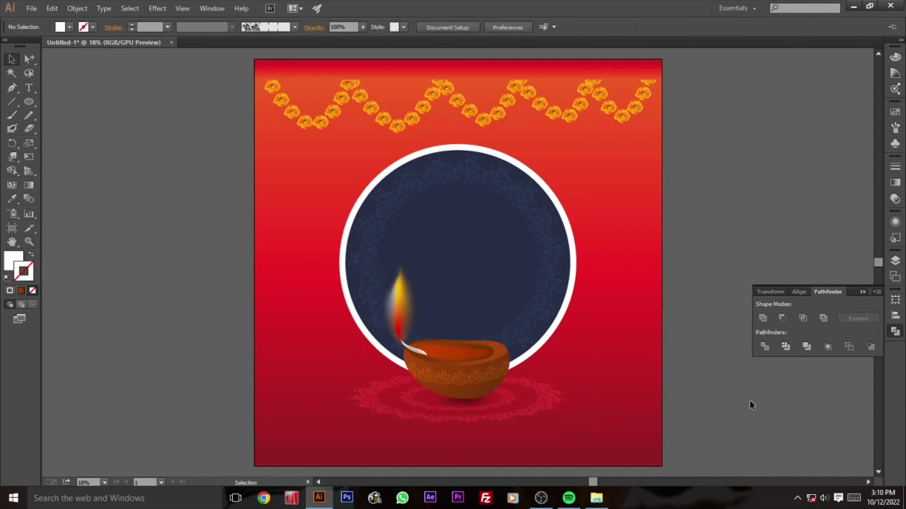
click(507, 182)
Step: Apply the marigold flower brush to the white ring with a lower stroke weight
click(295, 27)
click(193, 71)
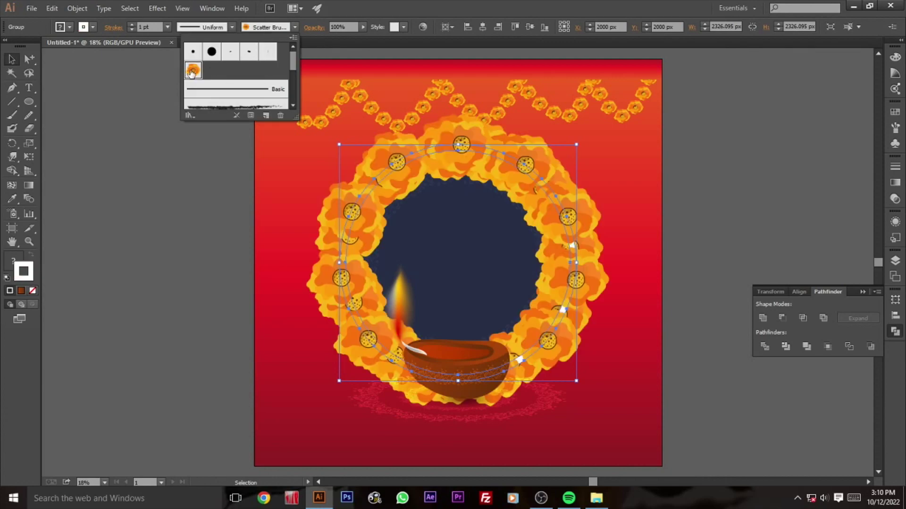
click(167, 27)
click(174, 38)
click(182, 187)
Step: Try a plain basic brush on the ring, then undo back to marigolds
click(543, 319)
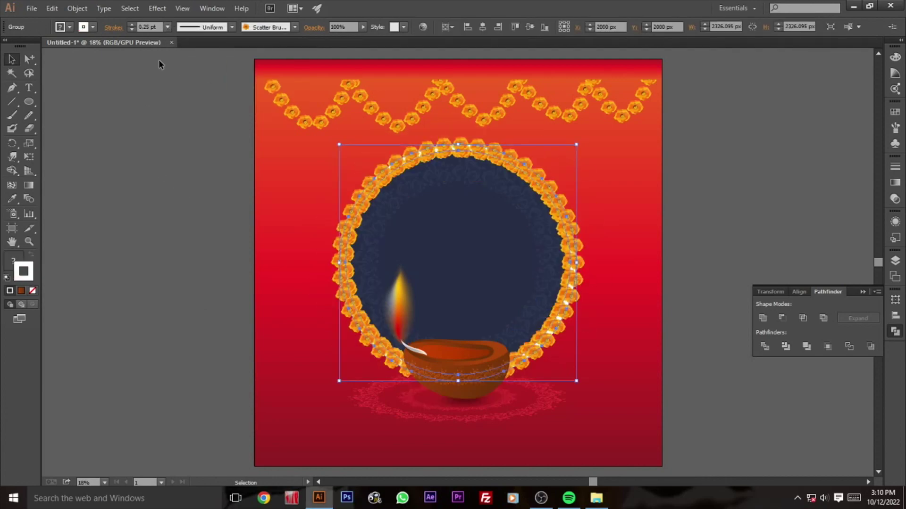
click(295, 27)
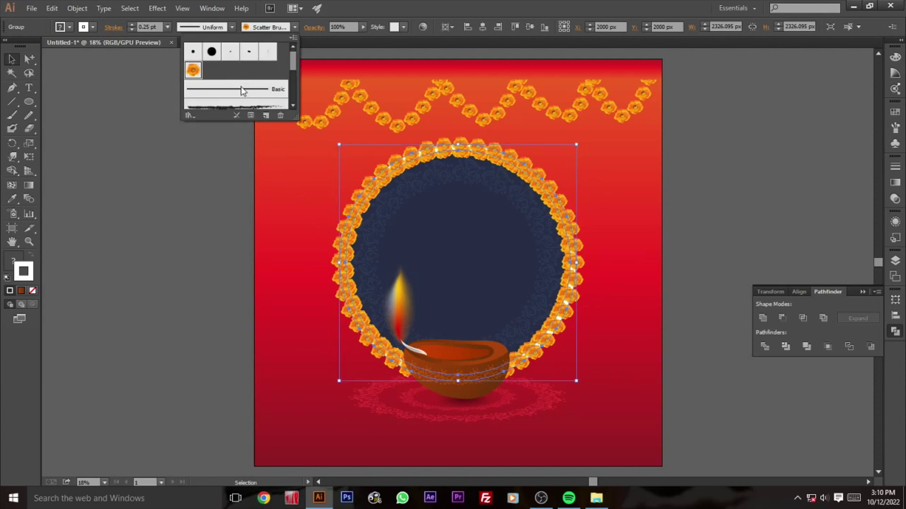
click(241, 90)
click(178, 227)
key(ctrl+z)
key(ctrl+z)
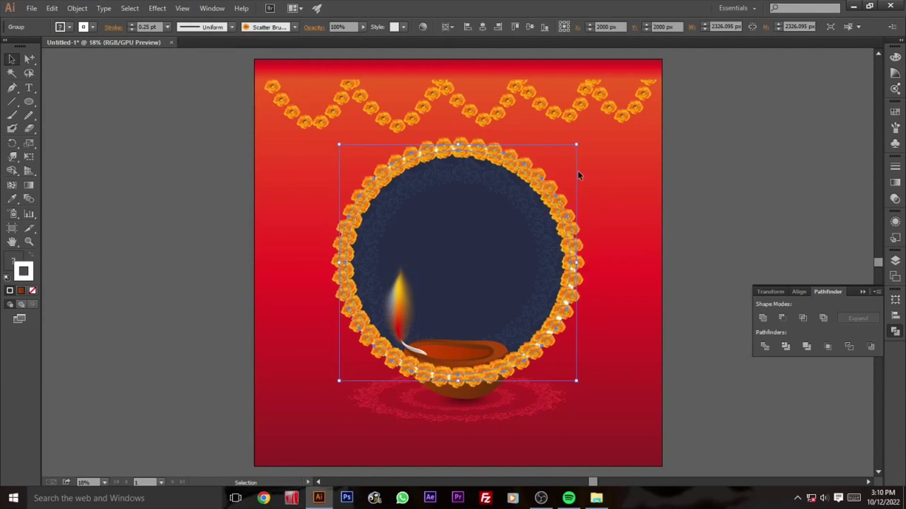
Step: Enlarge the marigold ring slightly and bring the lamp in front of it
drag(578, 144, 585, 137)
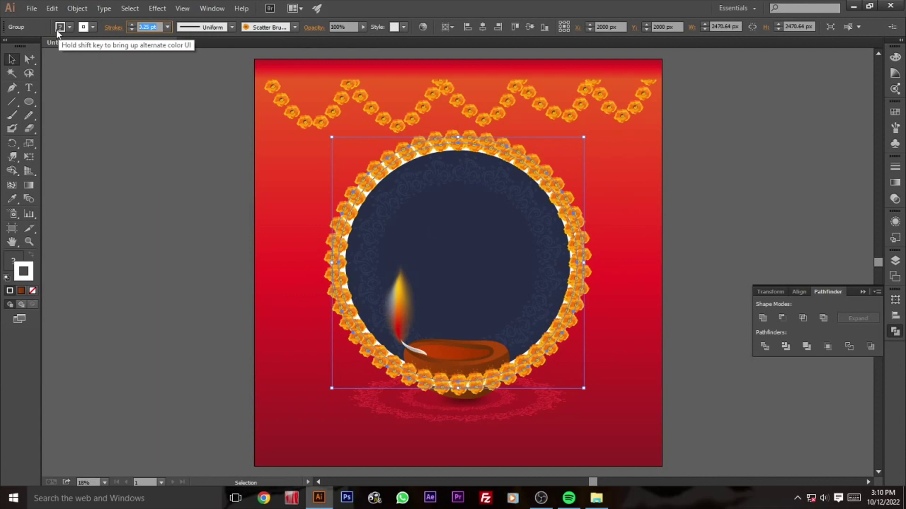
text(0.1)
click(208, 250)
click(446, 364)
key(ctrl+shift+bracketright)
click(786, 219)
Step: Set the marigold ring path's fill to None inside its group
double_click(568, 307)
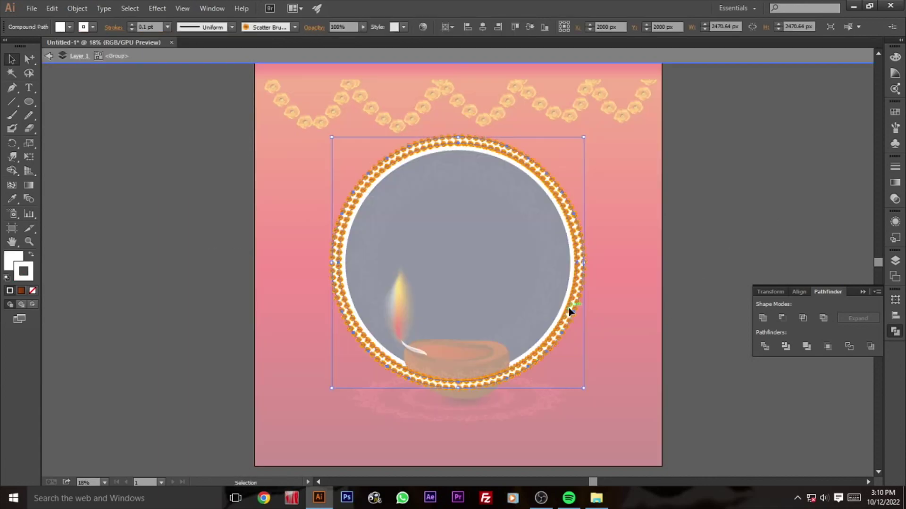
click(559, 194)
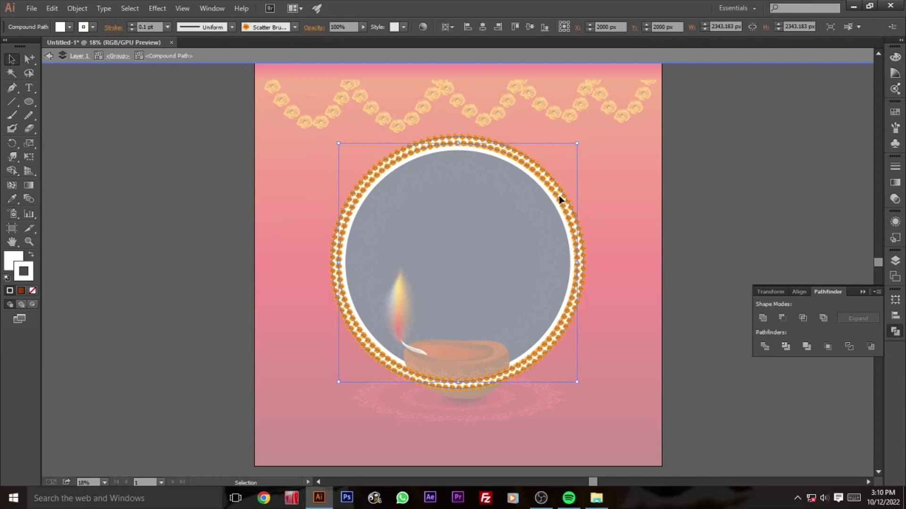
click(28, 59)
click(458, 148)
key(v)
click(33, 290)
key(Escape)
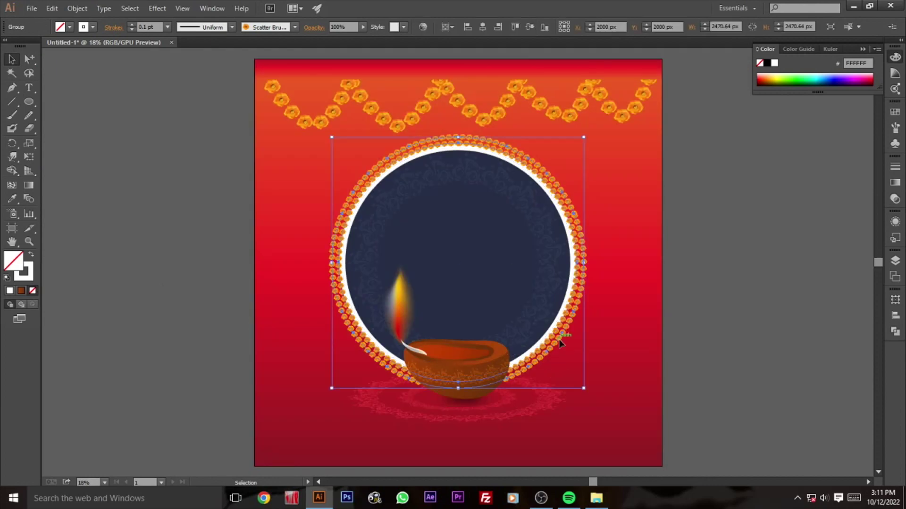
click(219, 249)
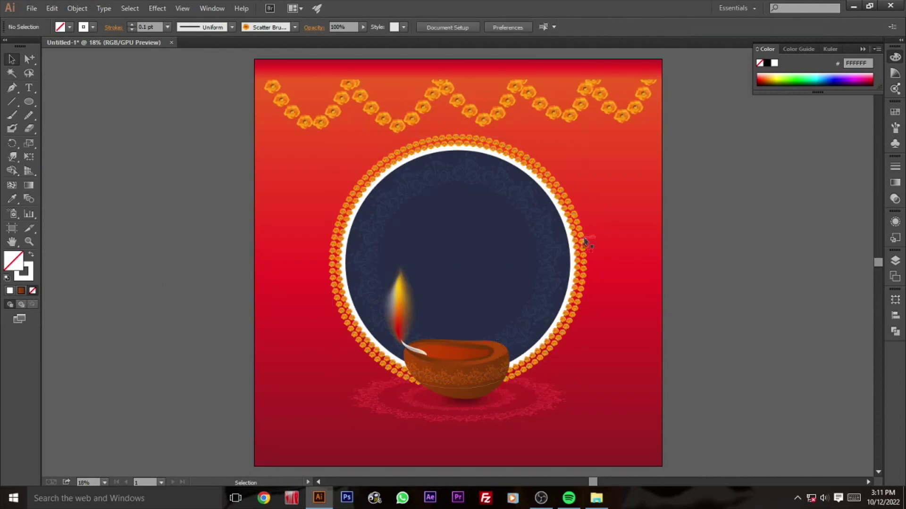
key(t)
key(ctrl+shift+F9)
Step: Add the word 'Happy' inside the circle in white at 500 pt
click(440, 240)
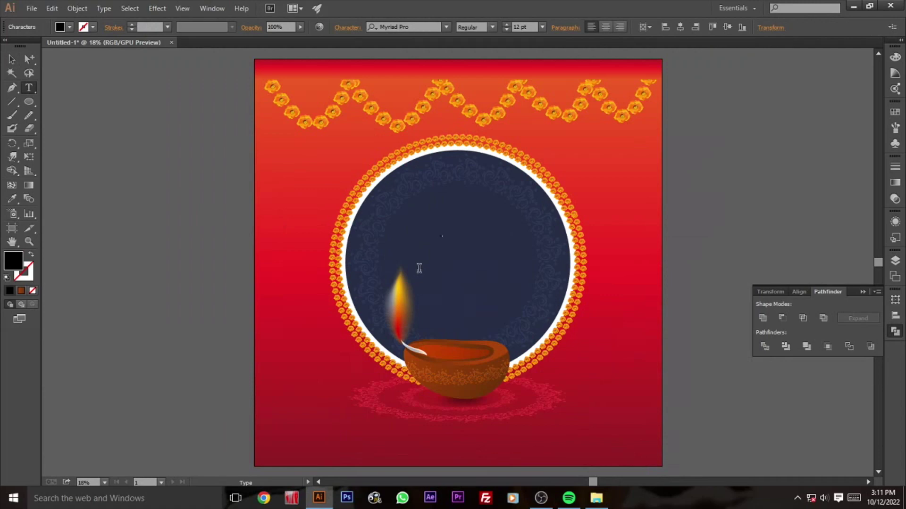
click(11, 59)
double_click(19, 261)
drag(327, 188, 295, 167)
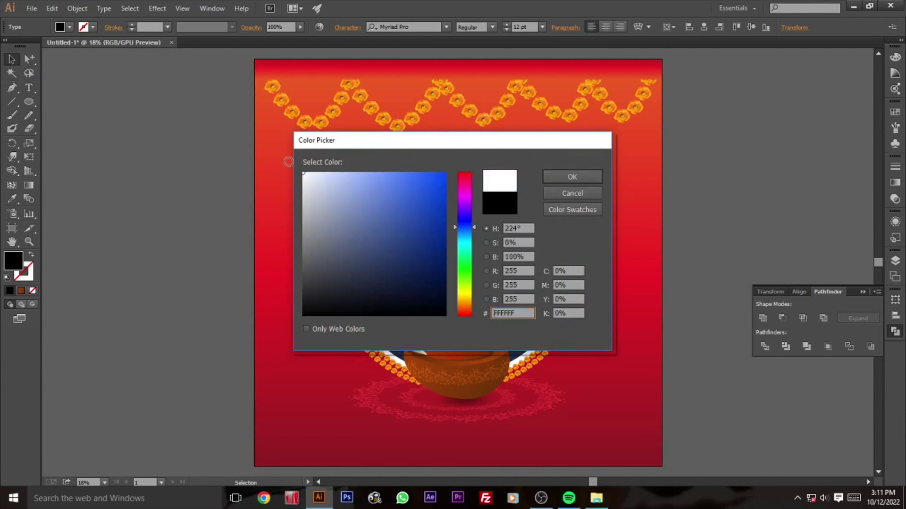
click(551, 178)
click(528, 27)
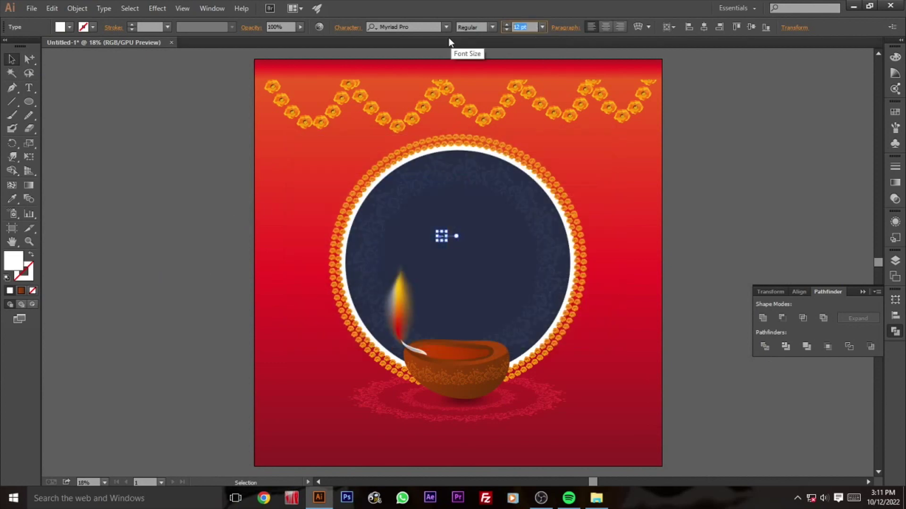
text(500)
key(Return)
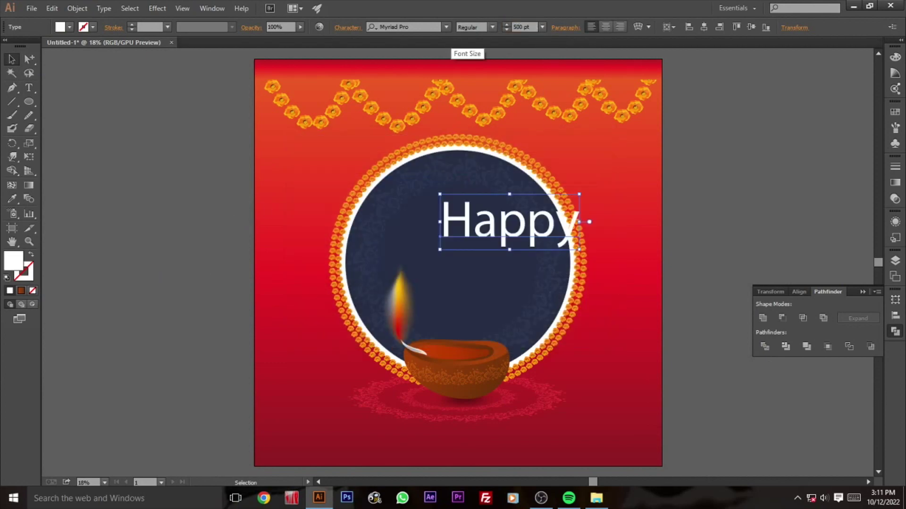
Step: Shift 'Happy' left and set it in Orange Days at 350 pt
mouse_move(487, 236)
mouse_down()
mouse_move(453, 235)
mouse_move(473, 240)
mouse_up()
click(446, 27)
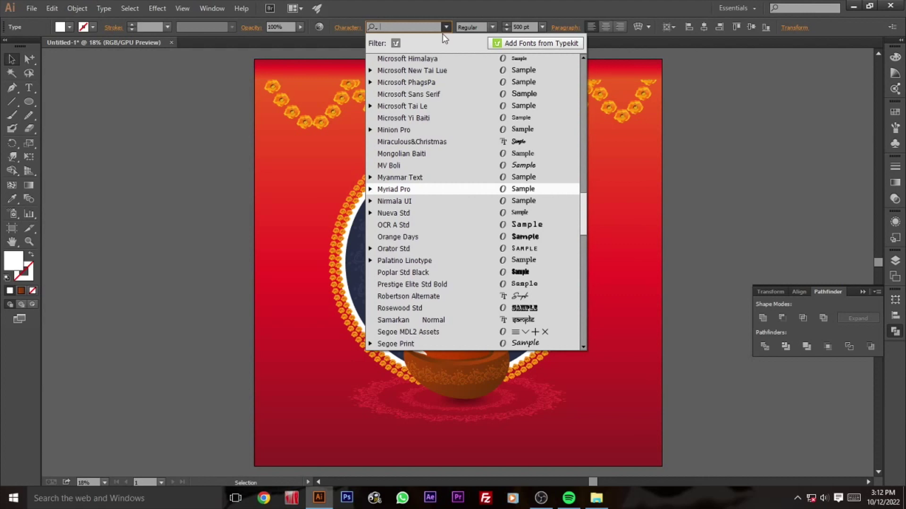
click(493, 237)
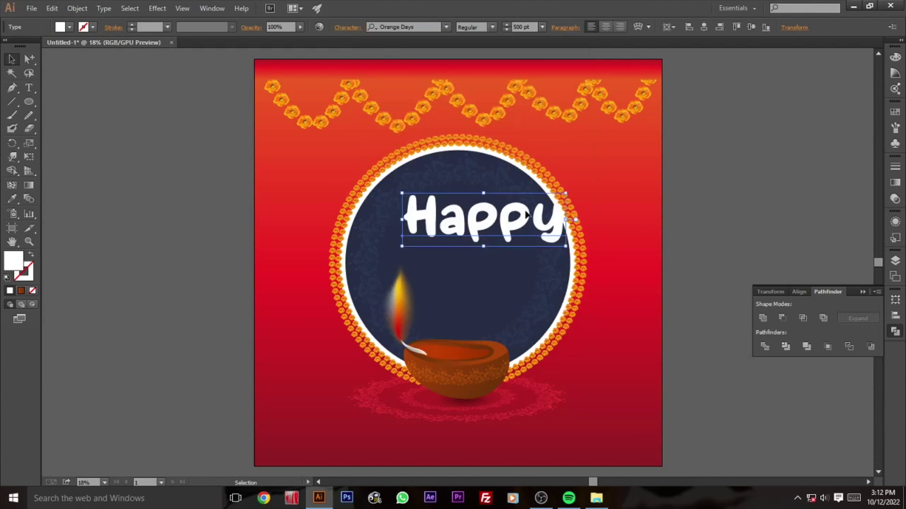
click(530, 27)
text(350)
key(Return)
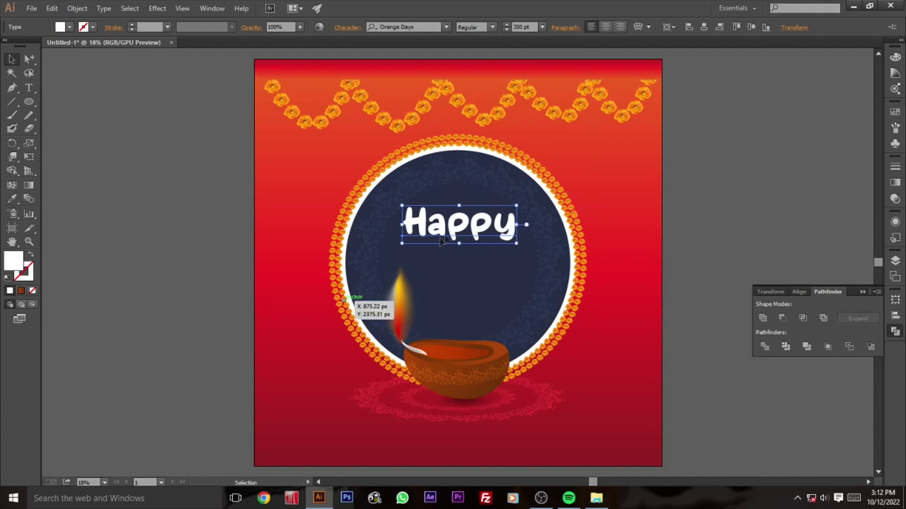
Step: Duplicate 'Happy' onto the line below and retype it as 'Diwali'
drag(479, 234, 481, 269)
double_click(450, 267)
drag(402, 262, 526, 260)
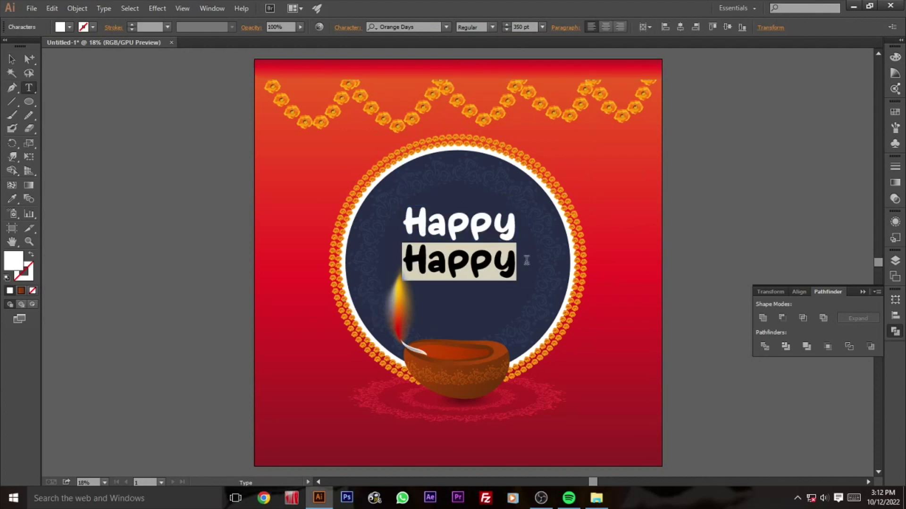
text(Diwali)
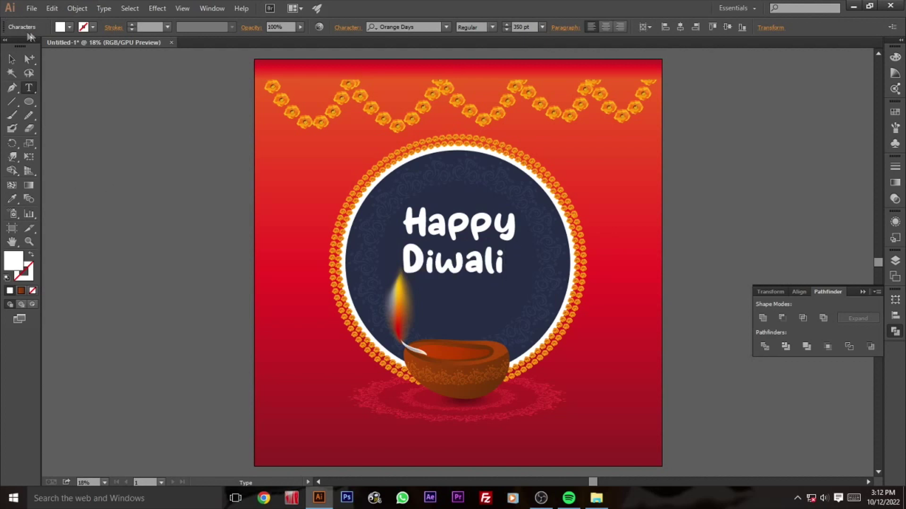
click(13, 58)
Step: Set the Happy text to 250 pt so it sits smaller above Diwali
click(123, 157)
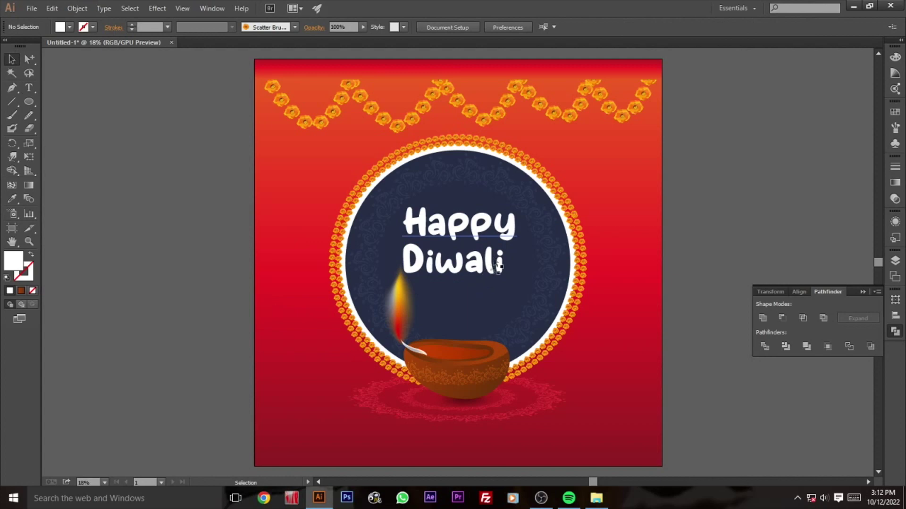
click(499, 226)
click(527, 27)
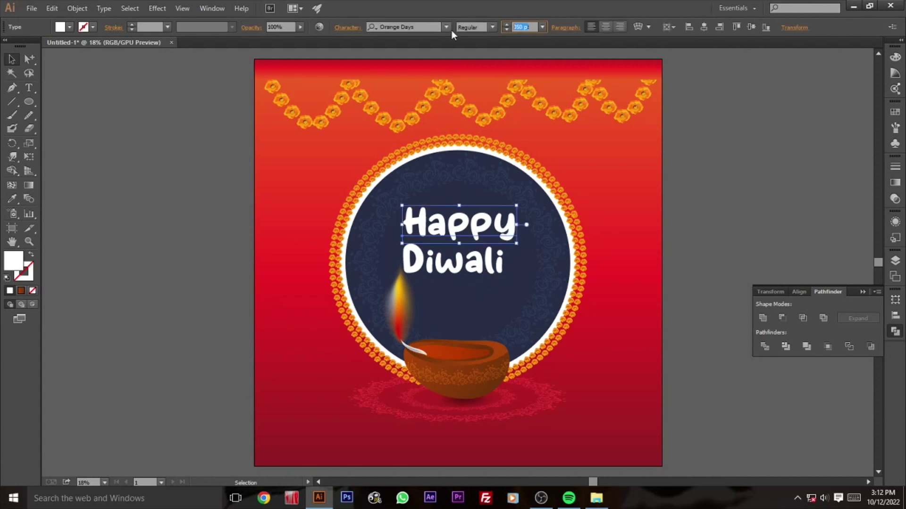
text(1250)
key(Return)
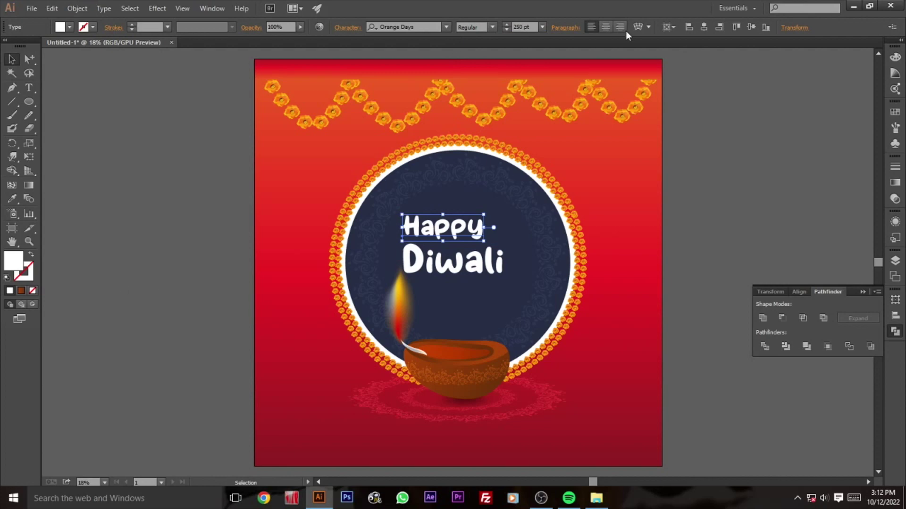
Step: Centre-align Happy and Diwali and centre each horizontally on the artboard
click(606, 27)
click(703, 27)
click(519, 263)
click(499, 267)
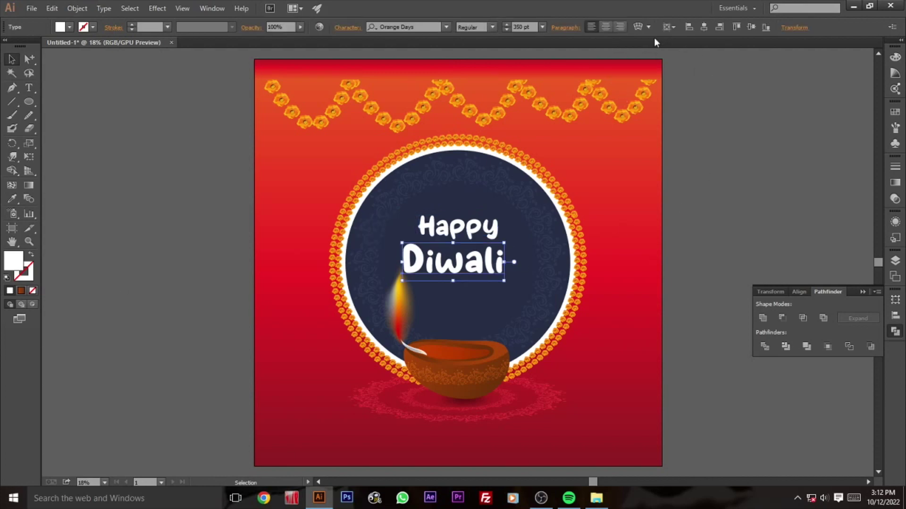
click(609, 27)
click(703, 28)
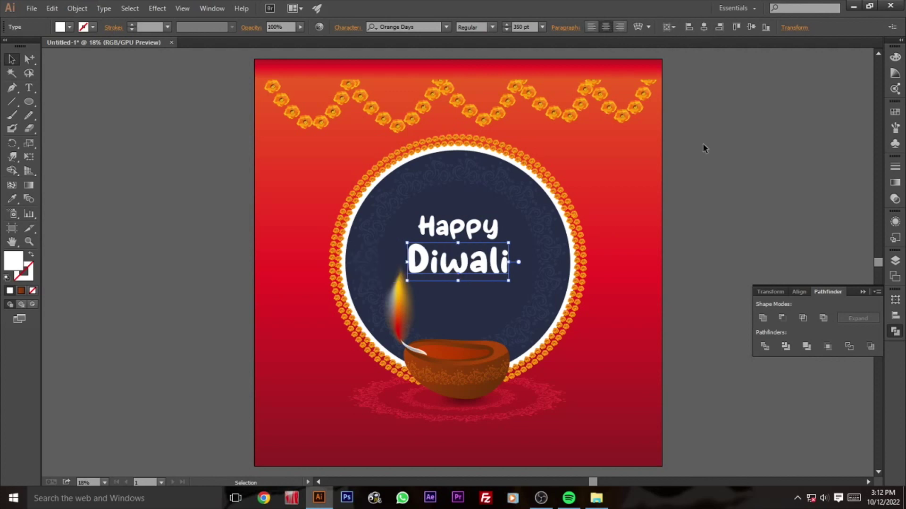
click(717, 216)
Step: Group the Happy and Diwali lines and expand them into outlined shapes
click(498, 270)
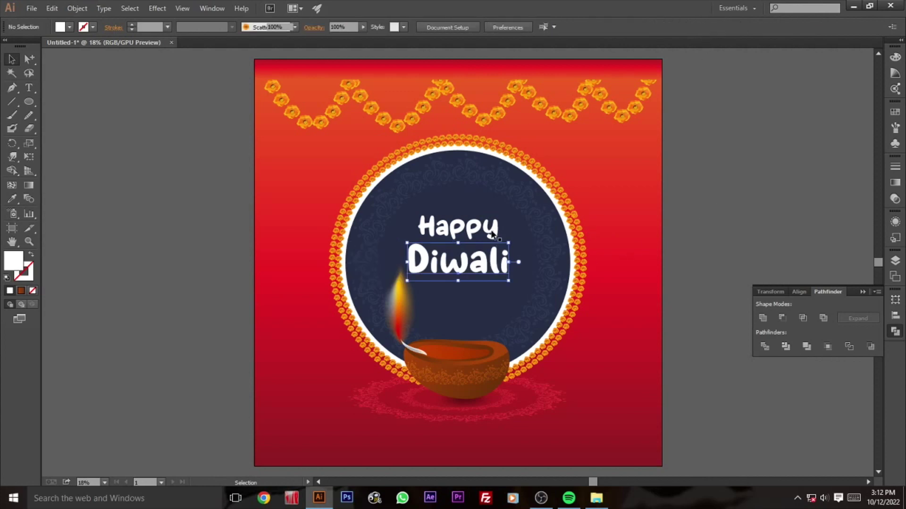
shift+click(491, 232)
key(ctrl+g)
click(77, 8)
click(86, 129)
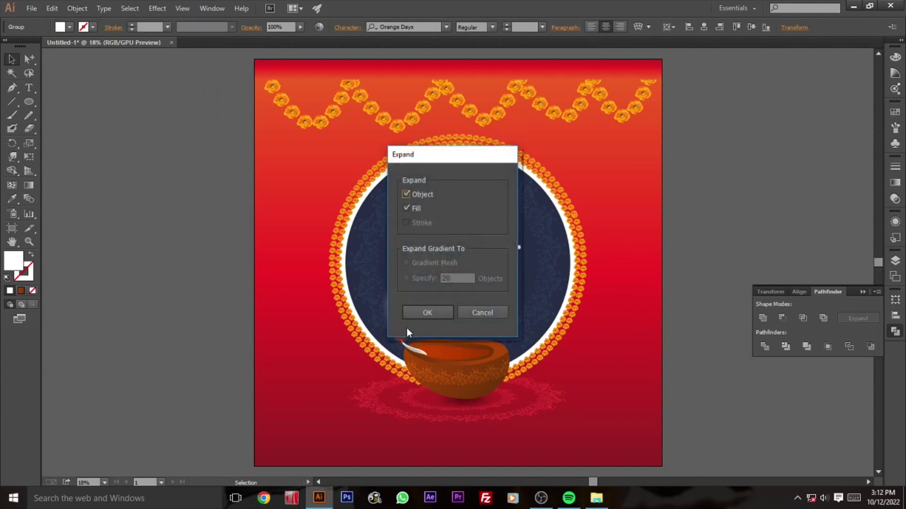
click(438, 314)
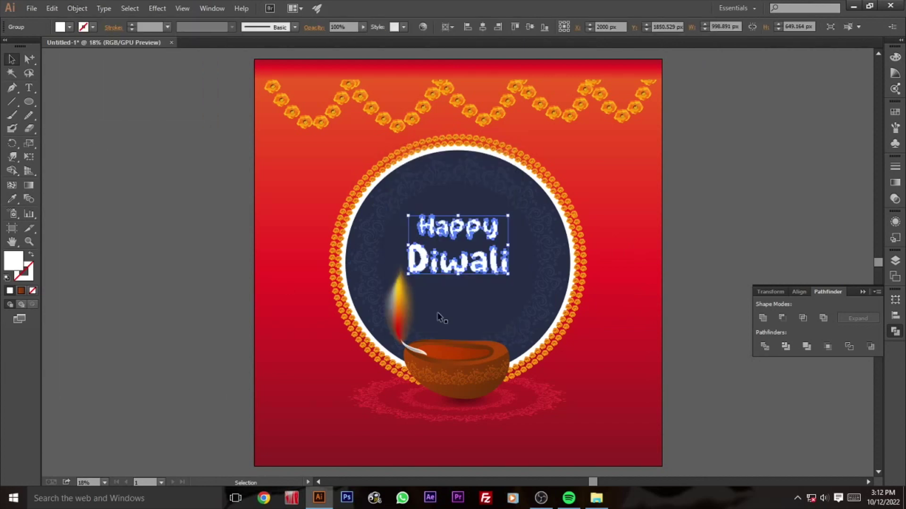
Step: Scale the outlined Happy Diwali greeting slightly smaller
click(794, 208)
click(506, 272)
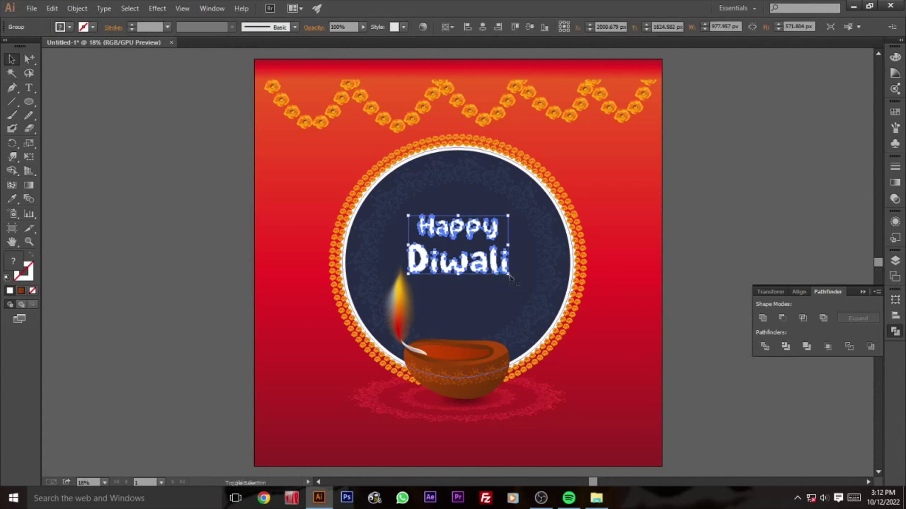
drag(508, 274, 502, 270)
click(743, 231)
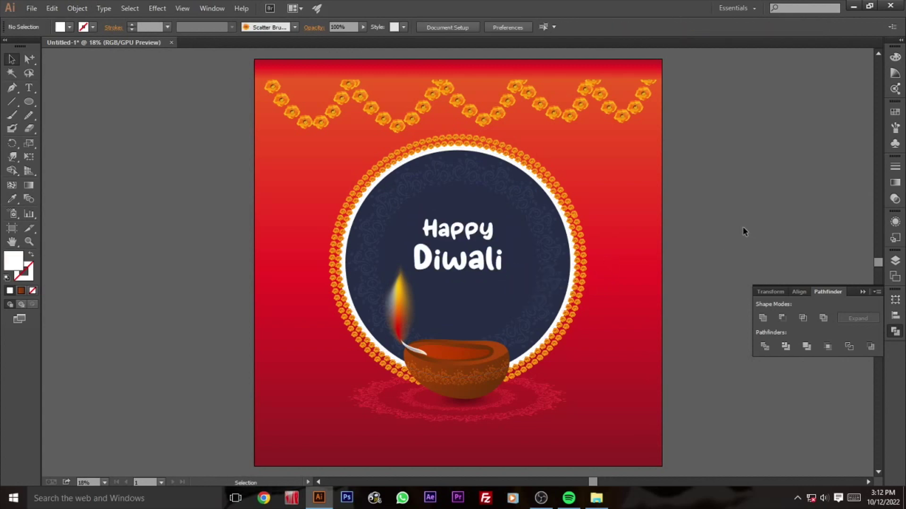